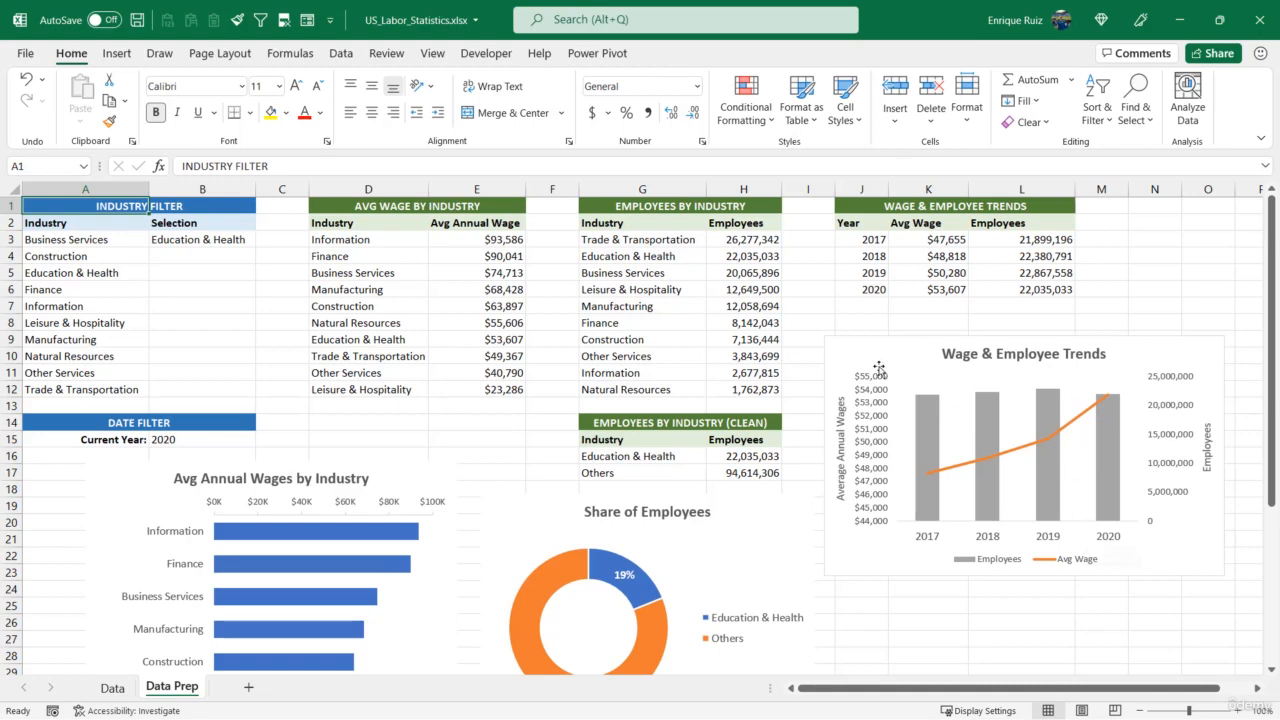
Duplicate the Wage & Employee Trends chart, placing the copy directly above the original
{"action": "left_click_drag", "start_coordinate": [866, 364], "coordinate": [868, 446]}
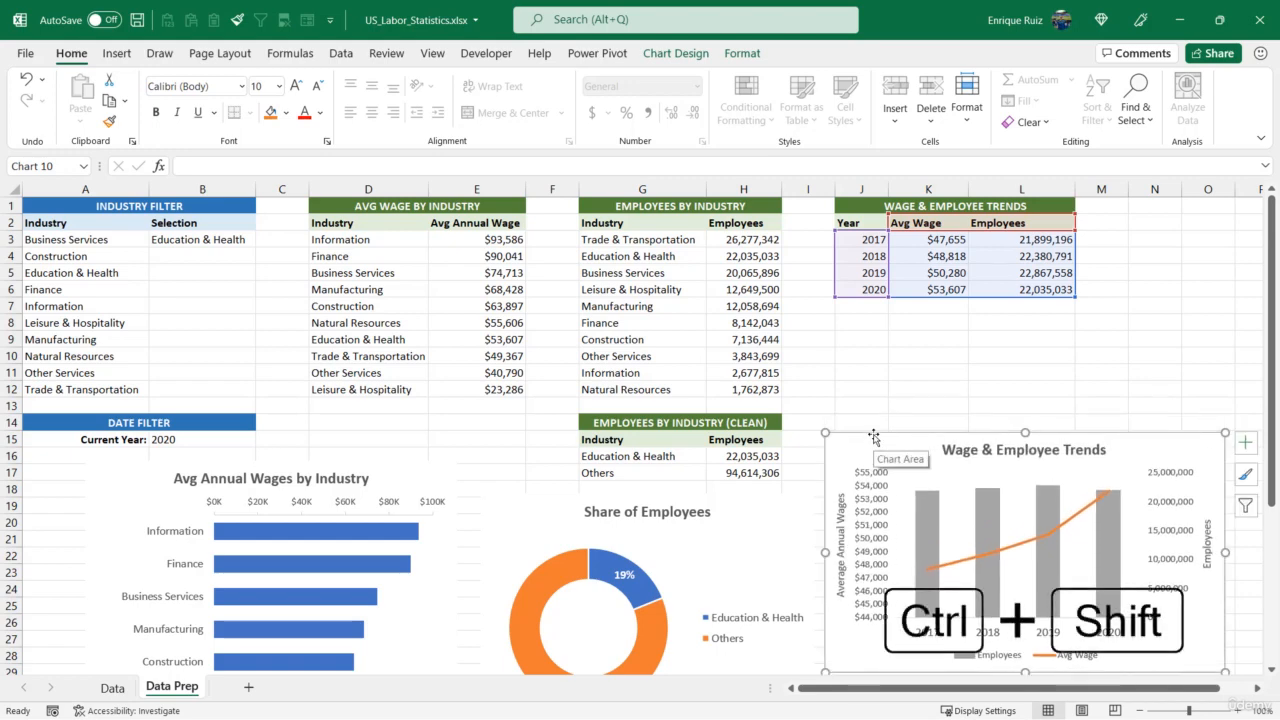
{"action": "left_click_drag", "start_coordinate": [874, 436], "coordinate": [890, 210]}
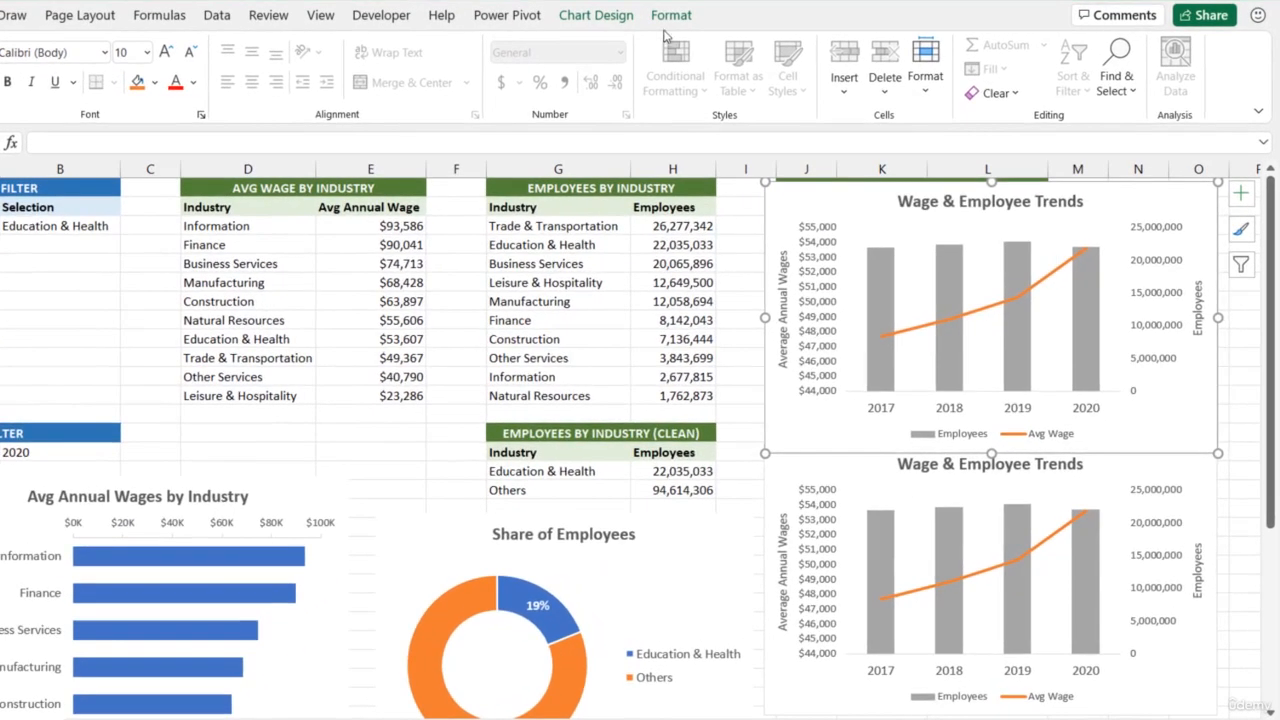
Remove the Employees series from the upper chart's data source, leaving only Avg Wage
{"action": "left_click", "coordinate": [690, 57]}
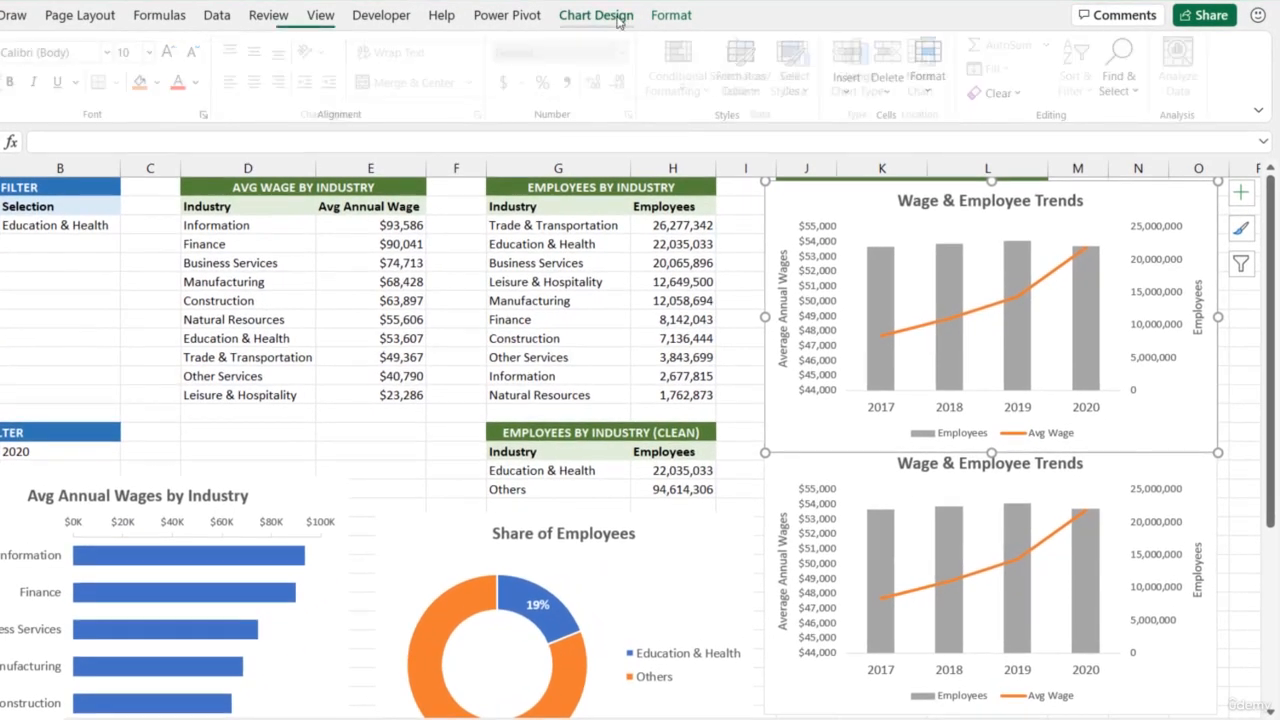
{"action": "left_click", "coordinate": [802, 80]}
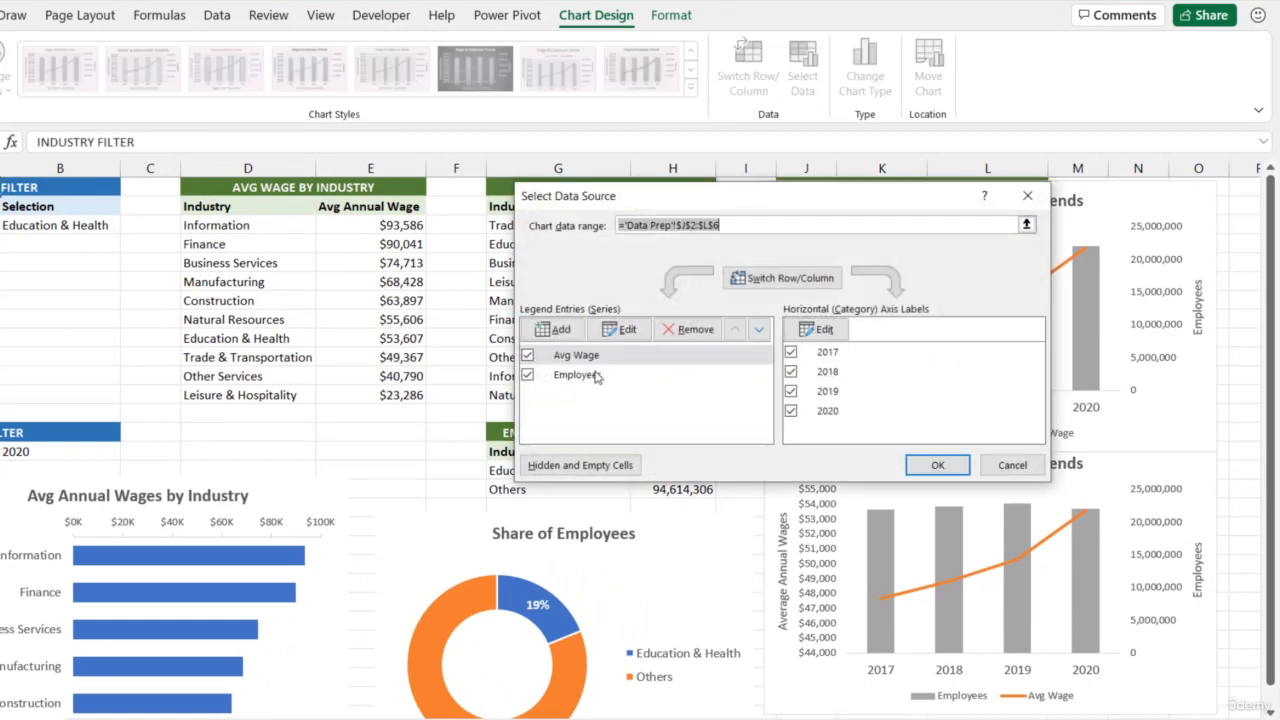
{"action": "left_click", "coordinate": [590, 375]}
{"action": "left_click", "coordinate": [690, 329]}
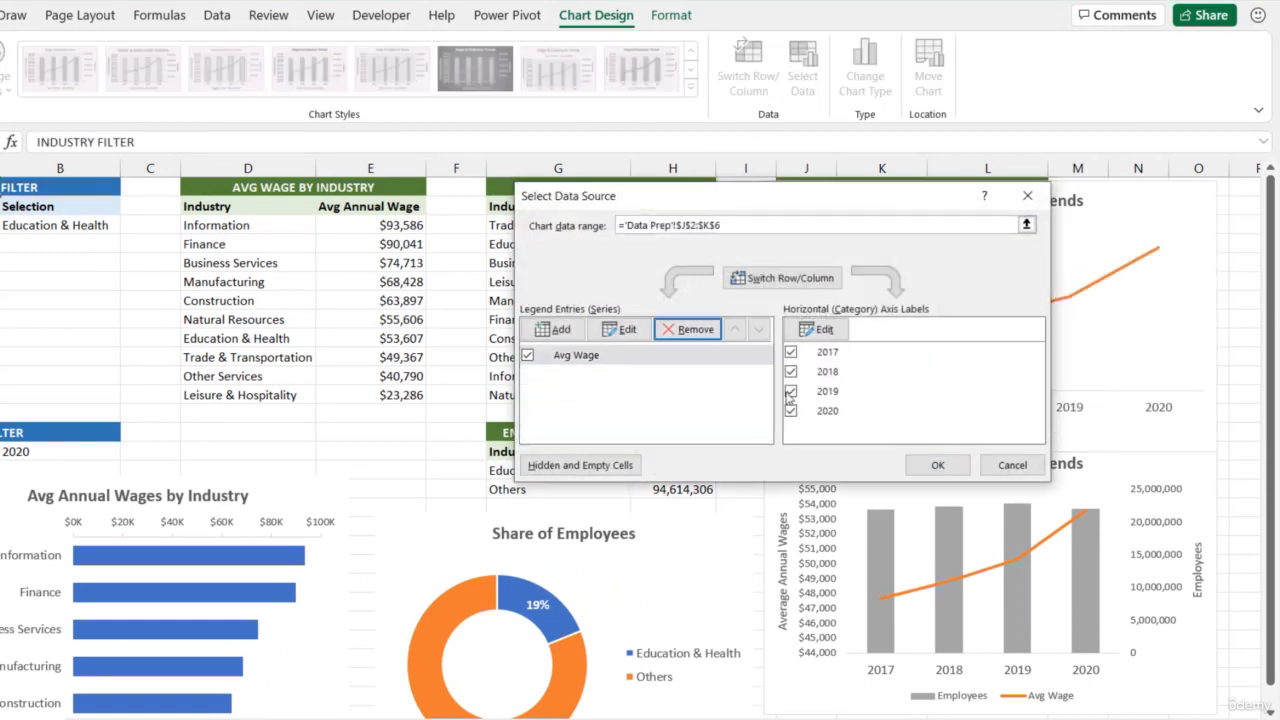
{"action": "left_click", "coordinate": [935, 466]}
Remove the Avg Wage series from the lower chart's data source, leaving only Employees
{"action": "left_click", "coordinate": [841, 464]}
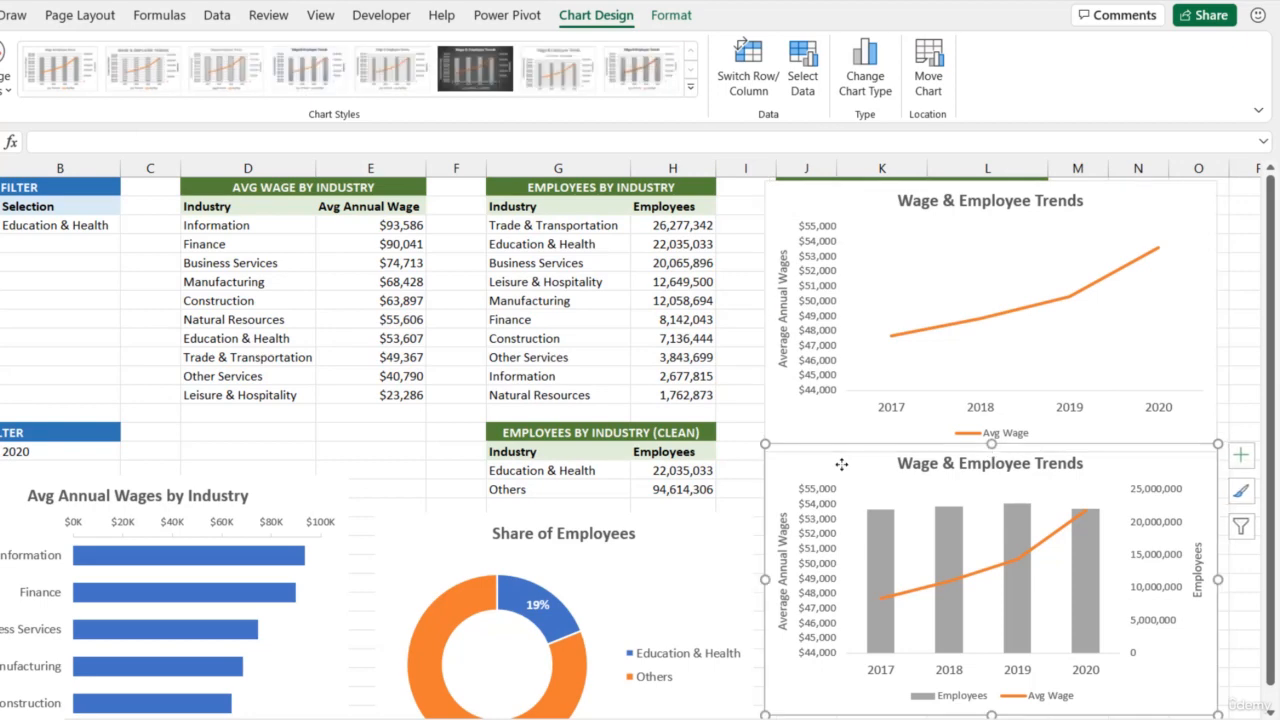
{"action": "left_click", "coordinate": [803, 88]}
{"action": "left_click", "coordinate": [645, 360]}
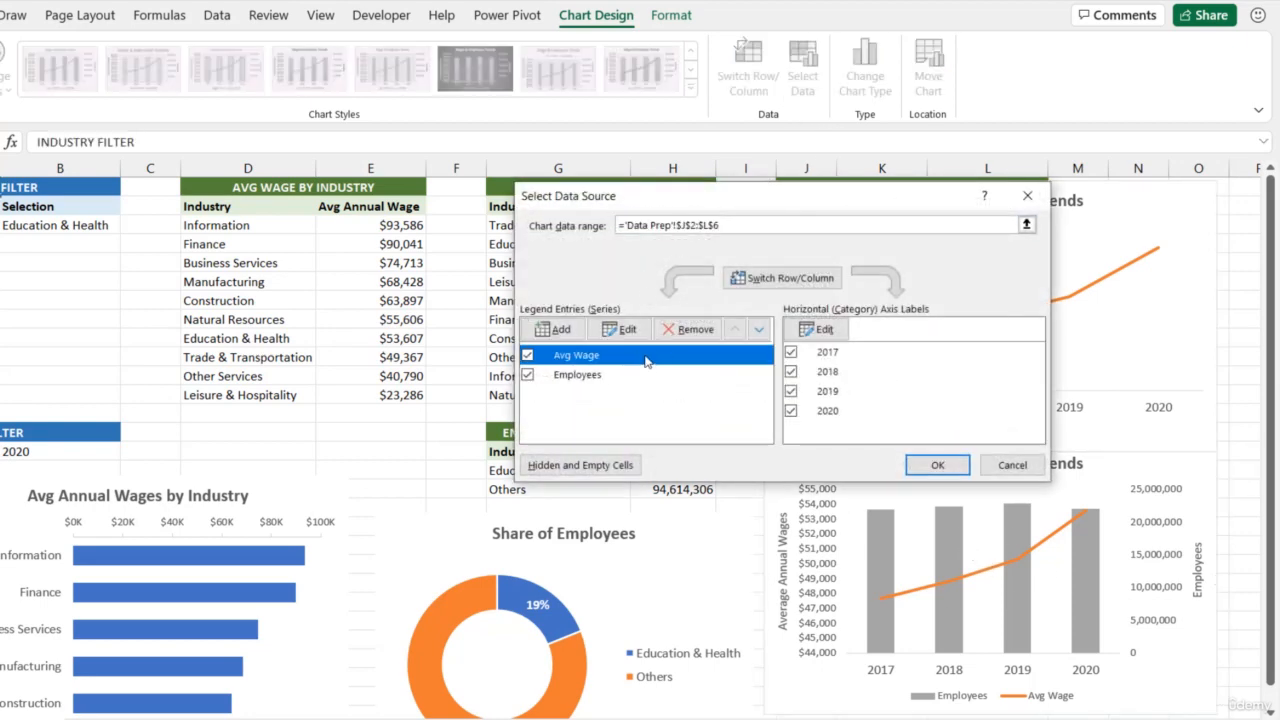
{"action": "left_click", "coordinate": [688, 329]}
{"action": "left_click", "coordinate": [928, 464]}
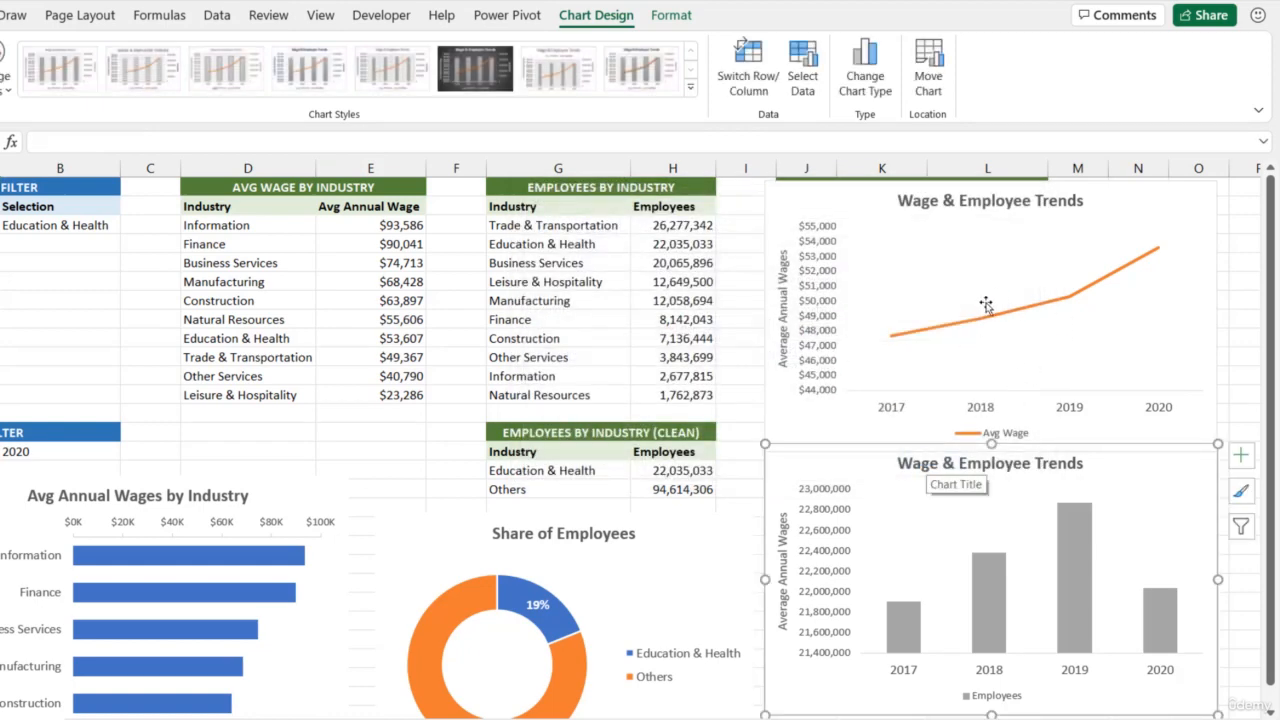
Delete the legends from both the lower and the upper chart
{"action": "left_click", "coordinate": [1018, 702]}
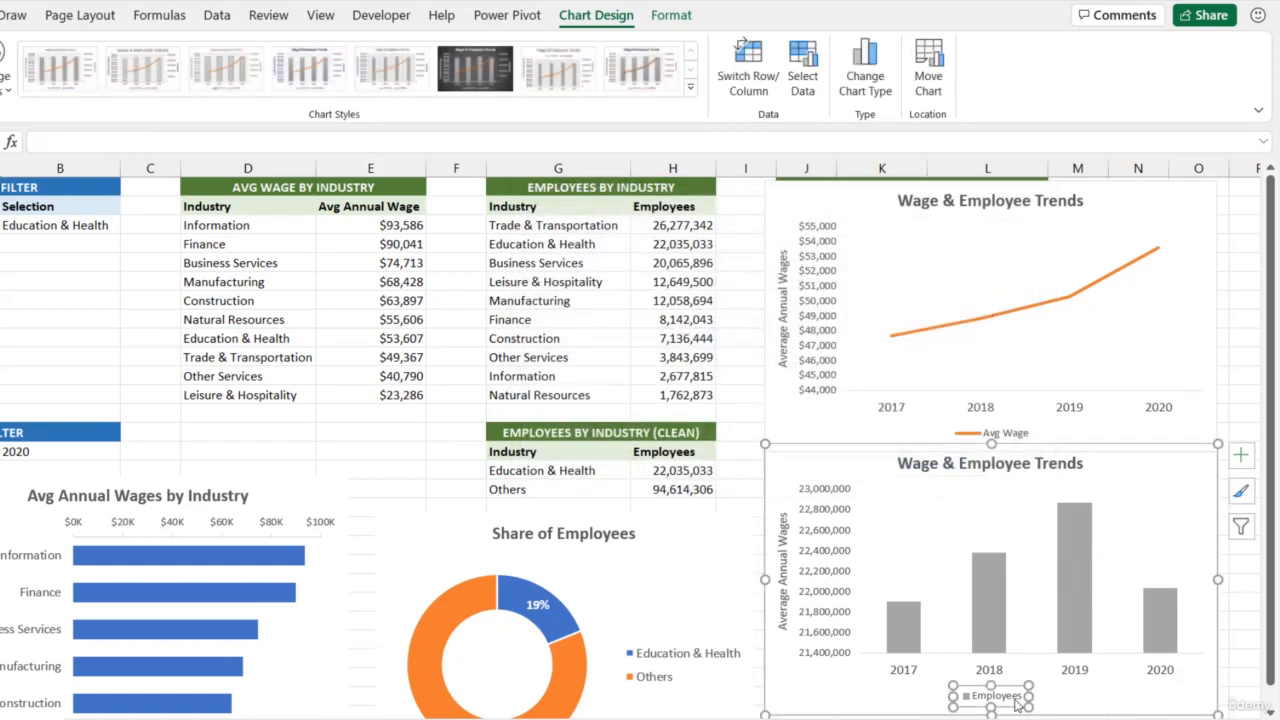
{"action": "key", "text": "Delete"}
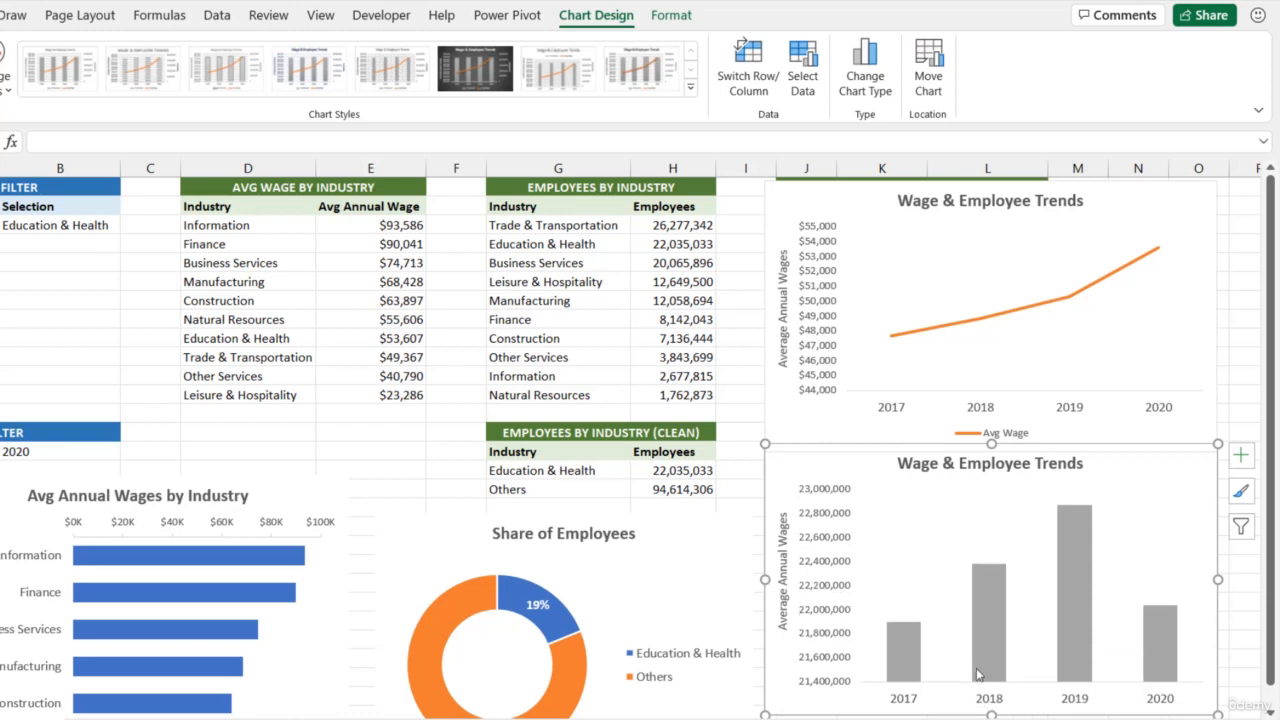
{"action": "left_click", "coordinate": [1005, 435]}
{"action": "key", "text": "Delete"}
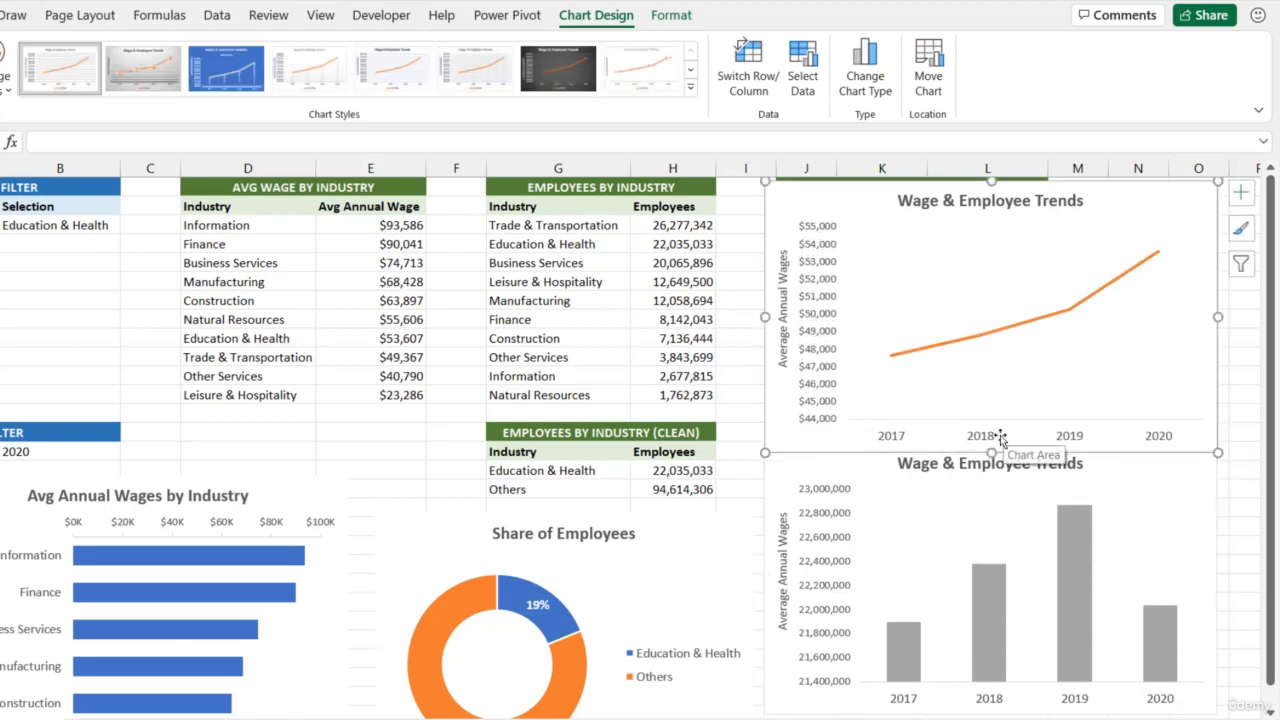
Delete the lower chart's title and the upper chart's horizontal year axis
{"action": "left_click", "coordinate": [986, 470]}
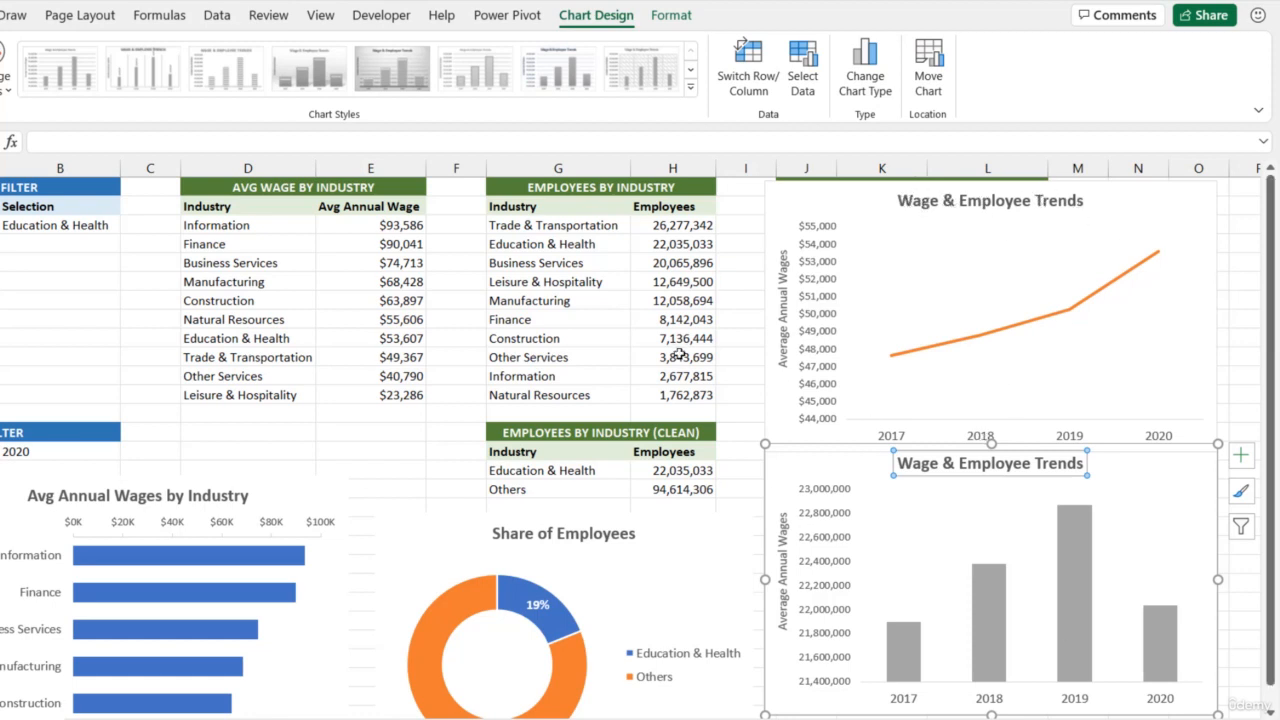
{"action": "key", "text": "Delete"}
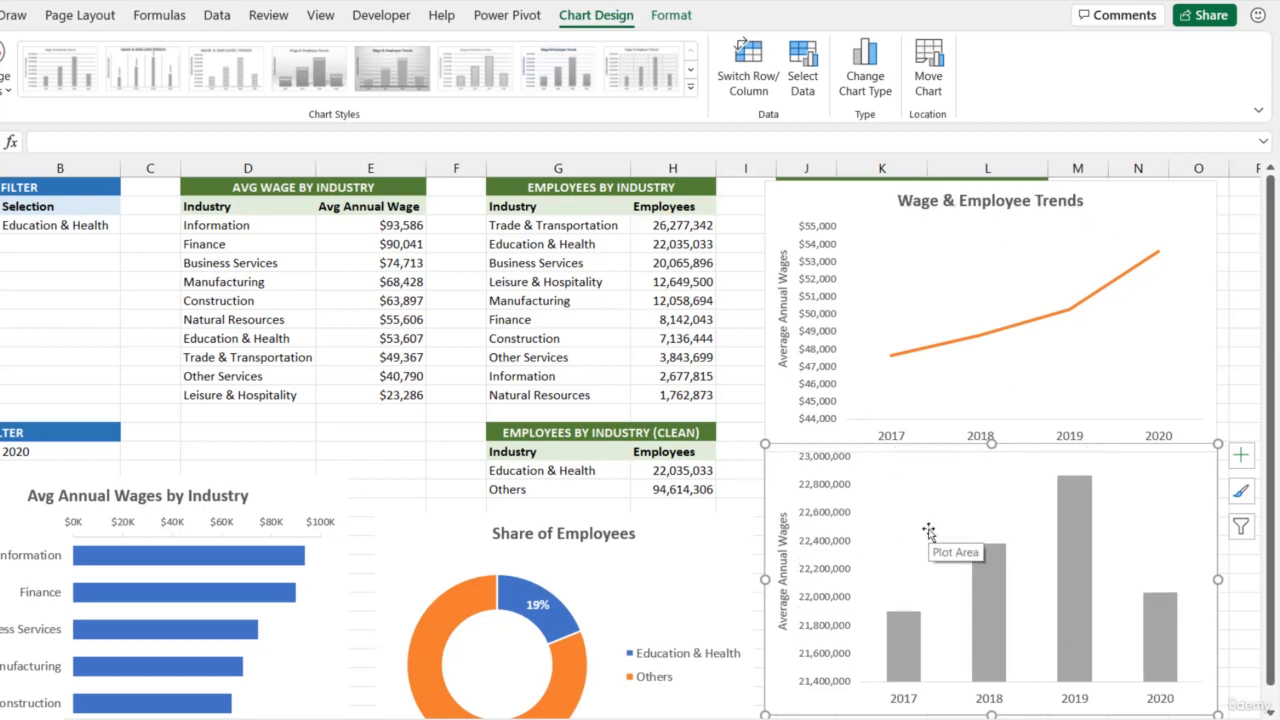
{"action": "left_click", "coordinate": [902, 437]}
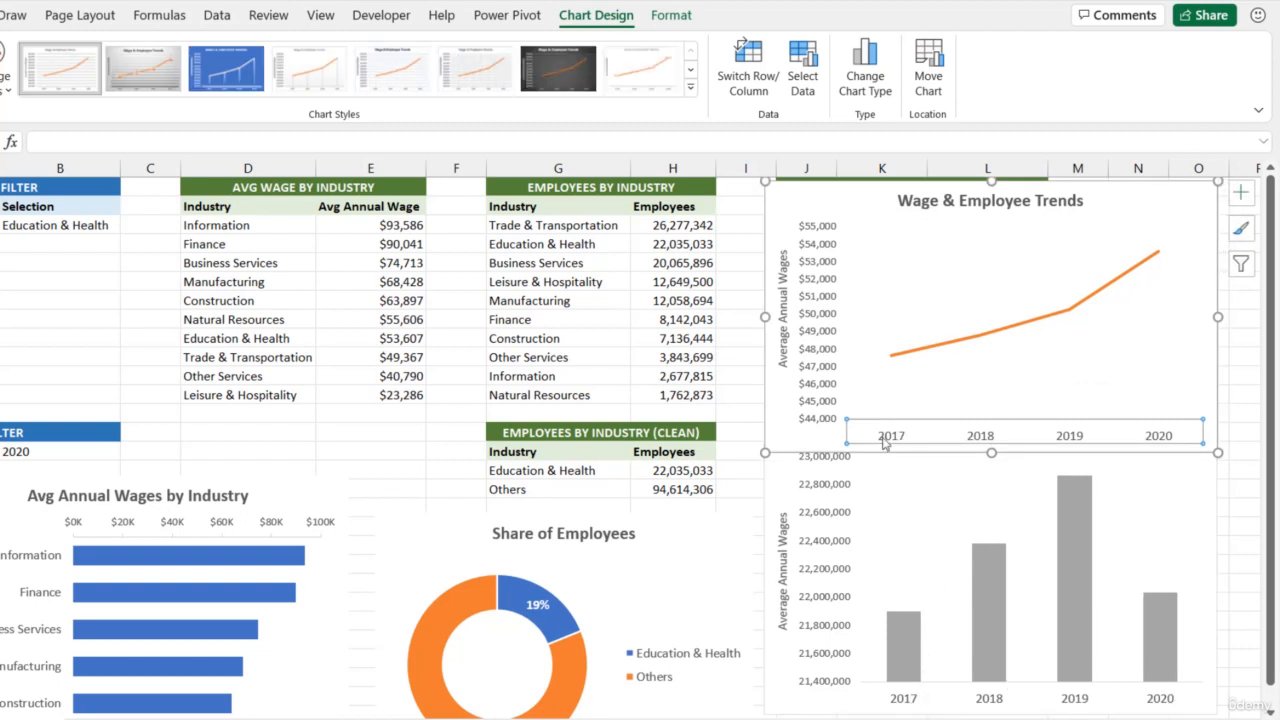
{"action": "key", "text": "Delete"}
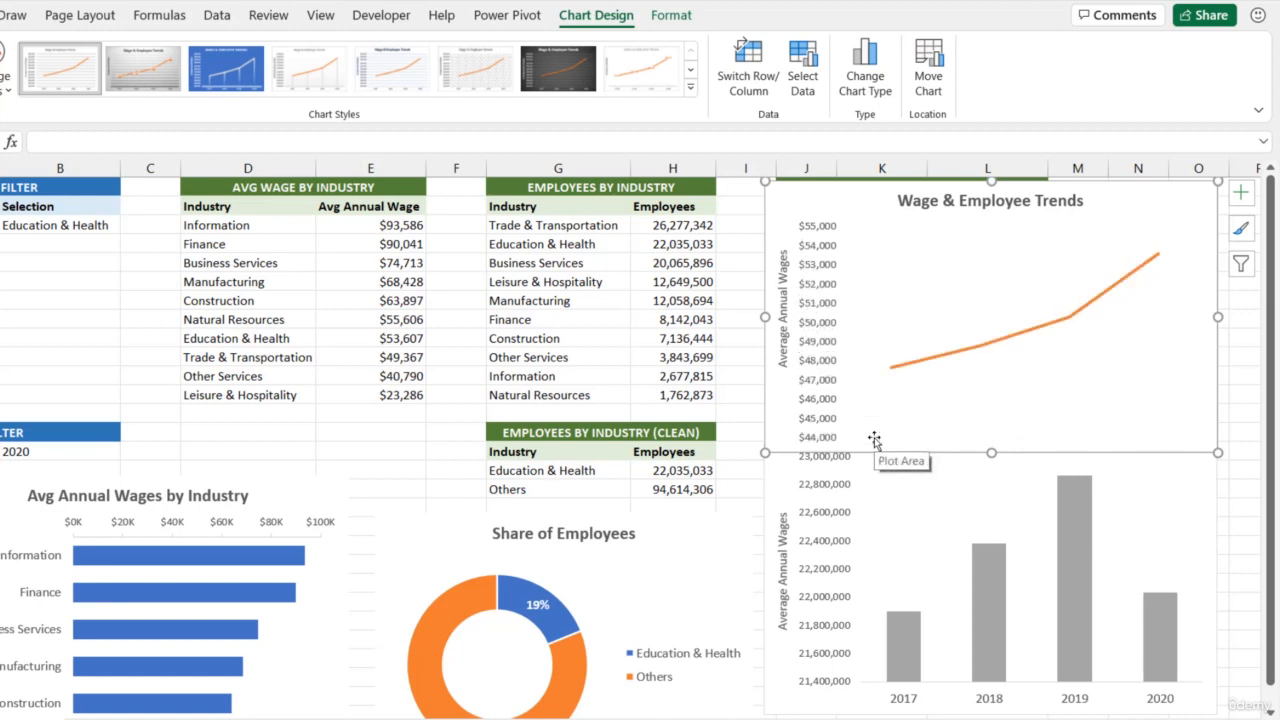
Shorten the upper chart and extend the lower chart upward so the two charts meet
{"action": "left_click_drag", "start_coordinate": [990, 442], "coordinate": [997, 369]}
{"action": "left_click", "coordinate": [987, 452]}
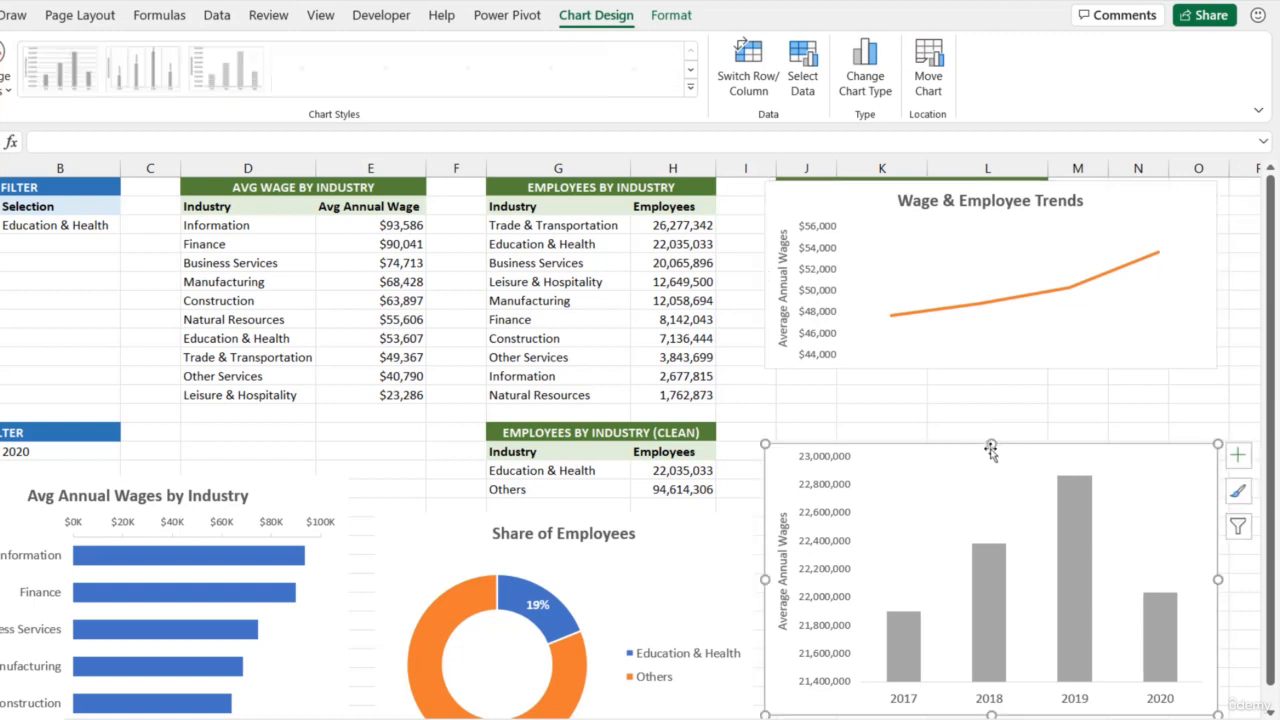
{"action": "left_click_drag", "start_coordinate": [994, 446], "coordinate": [968, 367]}
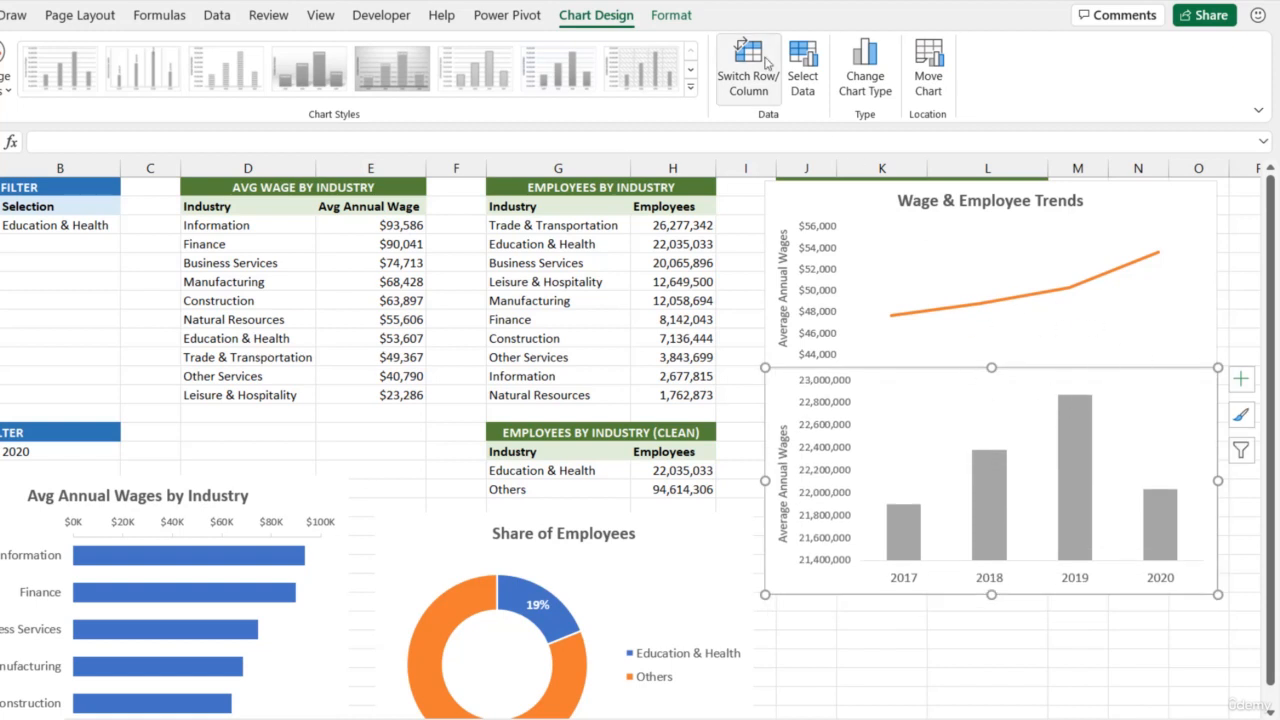
Remove the shape outline from both the lower and the upper chart
{"action": "left_click", "coordinate": [676, 15]}
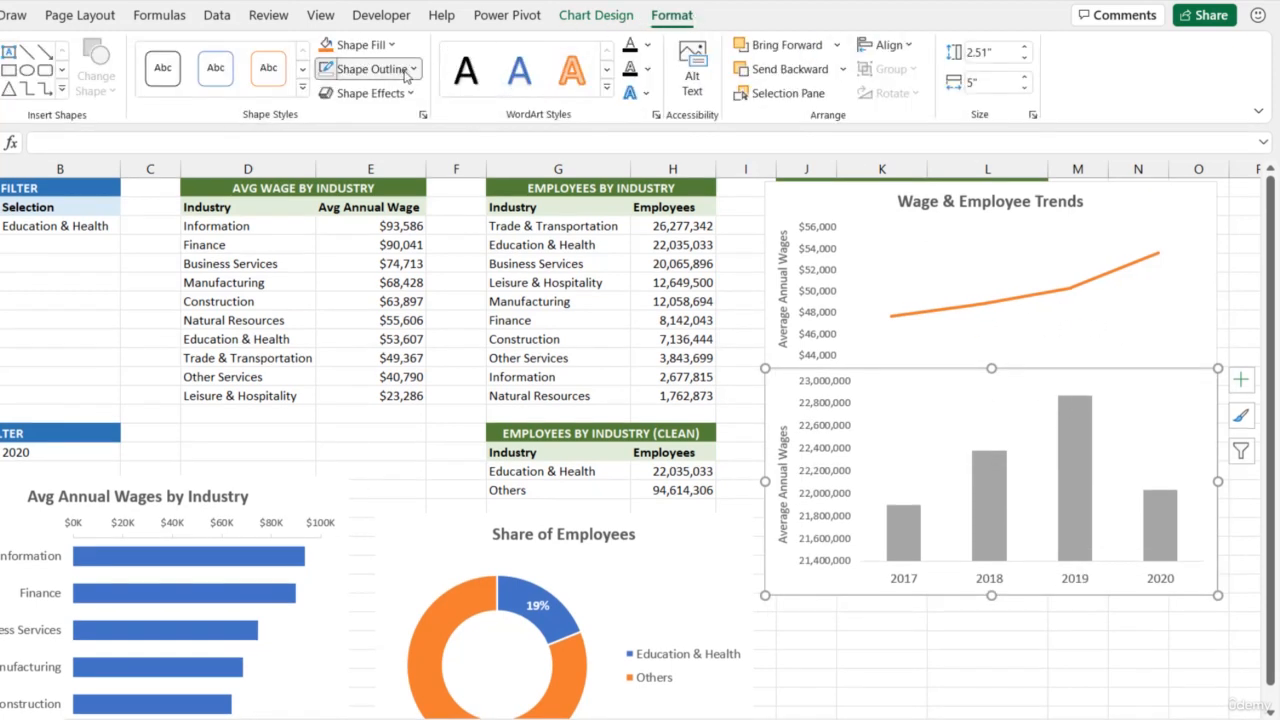
{"action": "left_click", "coordinate": [407, 77]}
{"action": "left_click", "coordinate": [423, 356]}
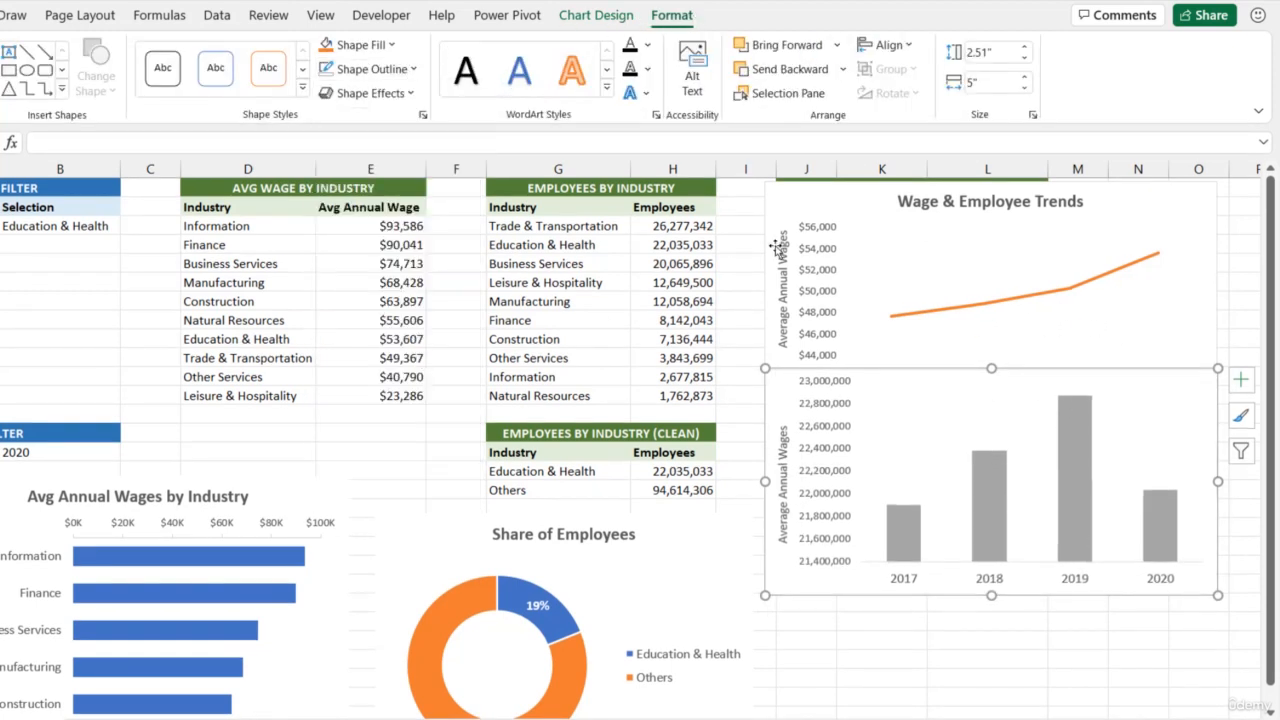
{"action": "left_click", "coordinate": [793, 195]}
{"action": "left_click", "coordinate": [398, 72]}
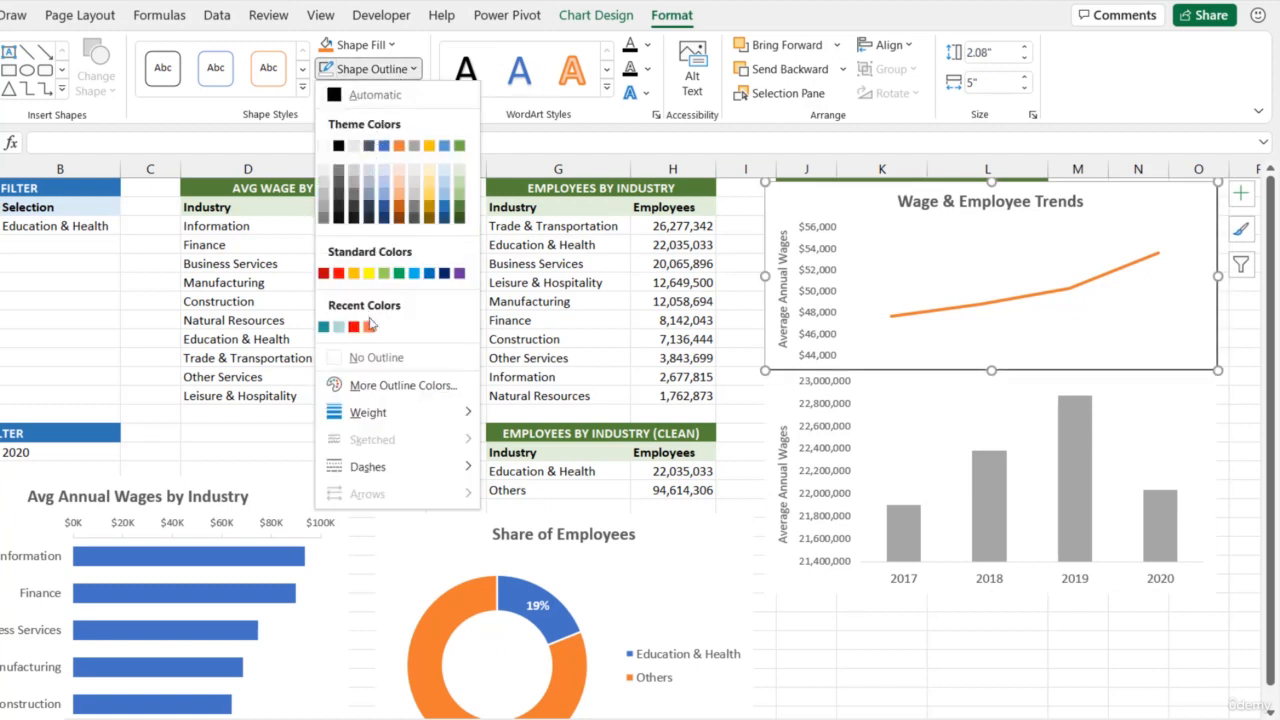
{"action": "left_click", "coordinate": [376, 356]}
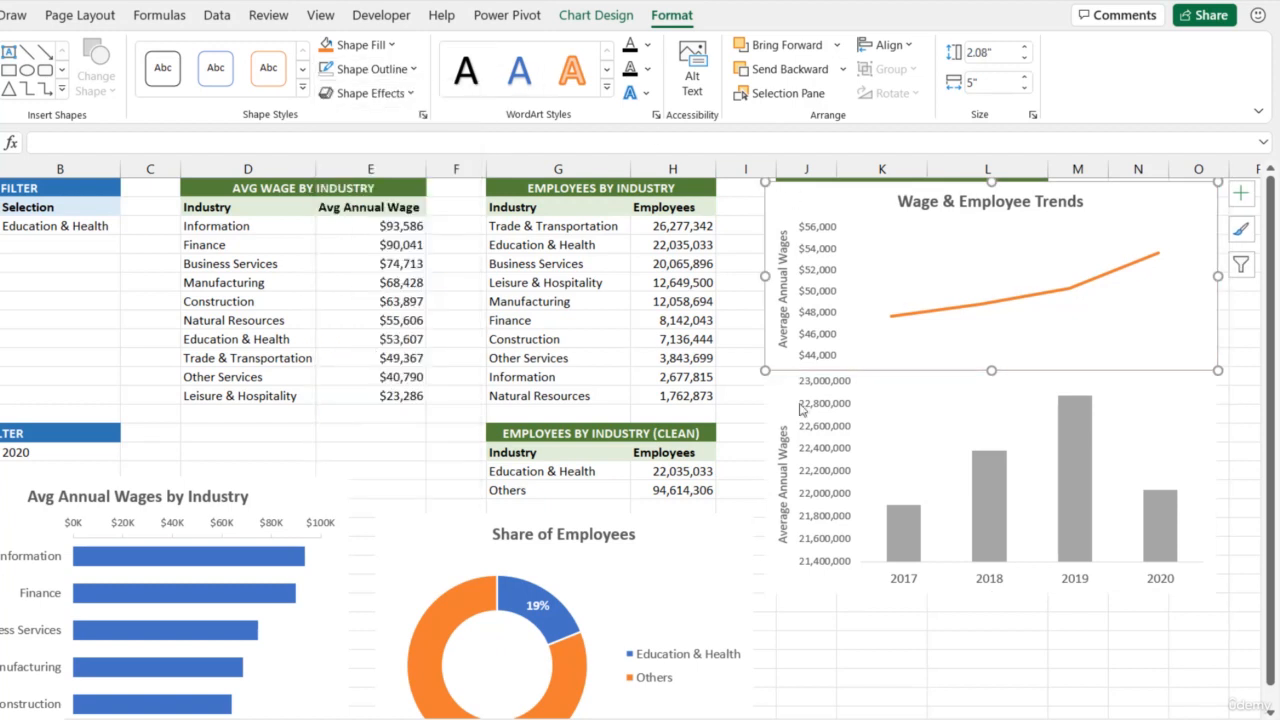
Rename the lower chart's vertical axis title to "Total Employees"
{"action": "left_click", "coordinate": [786, 450]}
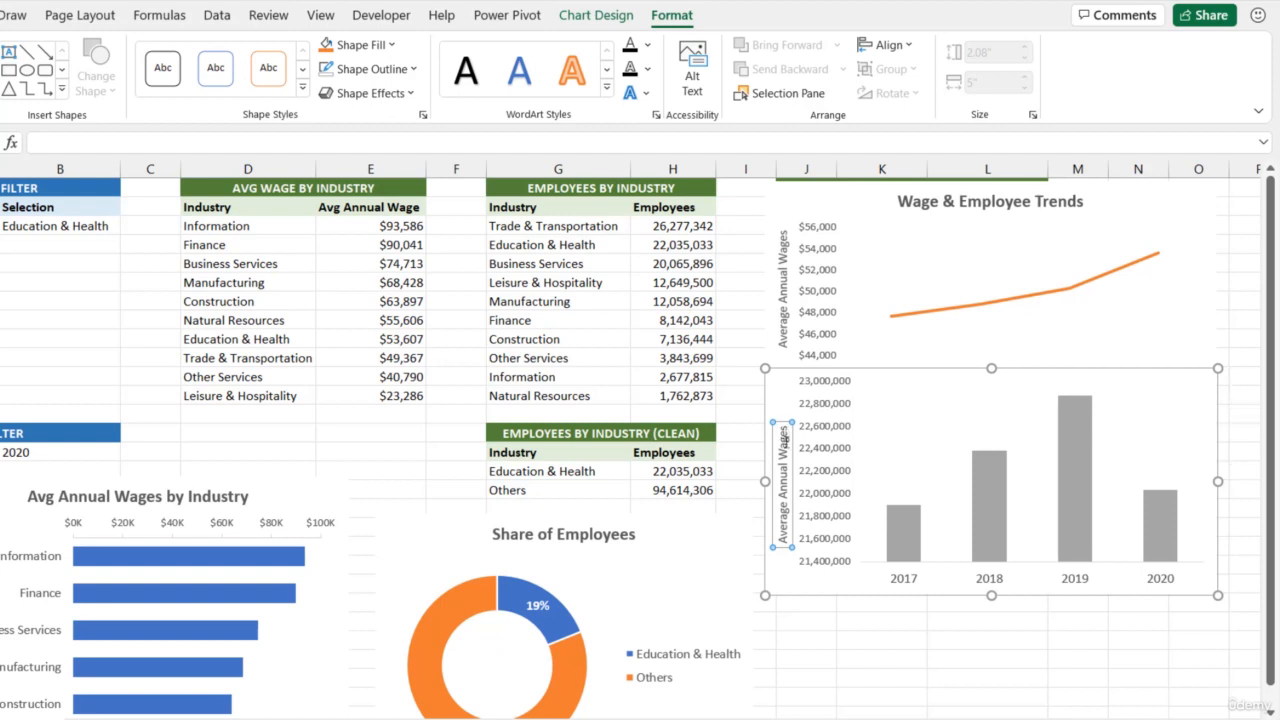
{"action": "left_click_drag", "start_coordinate": [782, 428], "coordinate": [783, 546]}
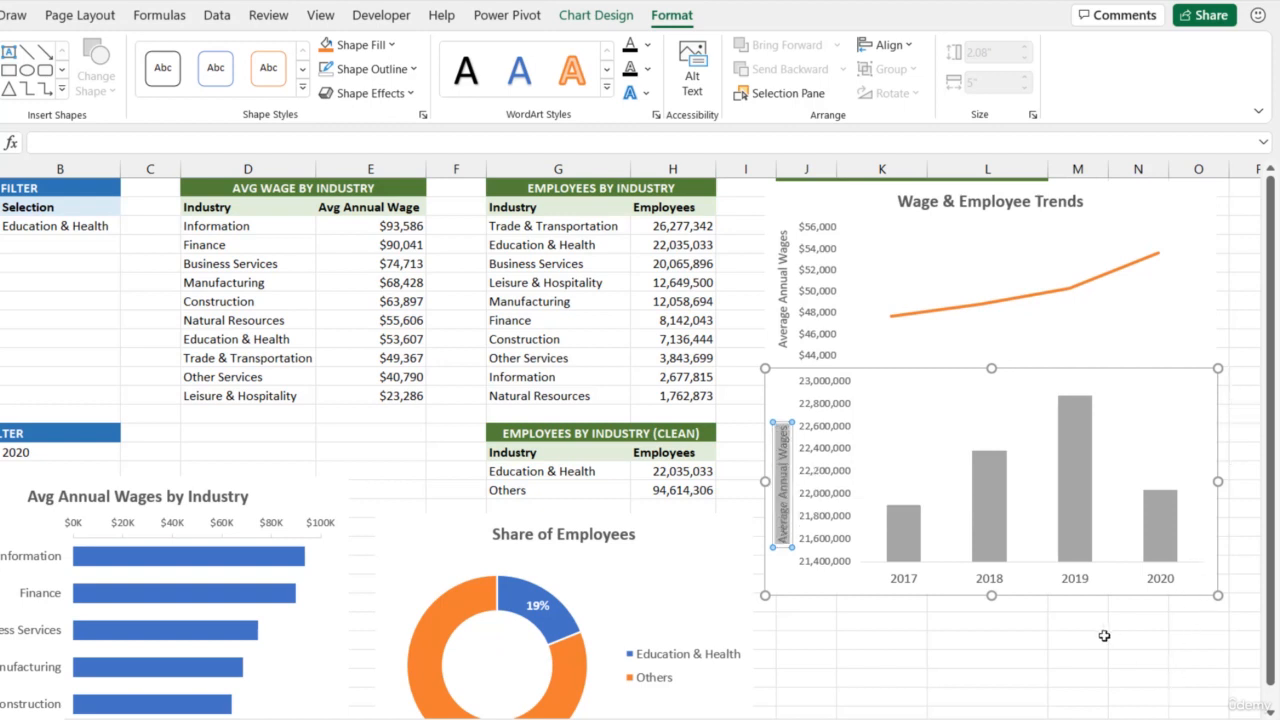
{"action": "type", "text": "Total Em"}
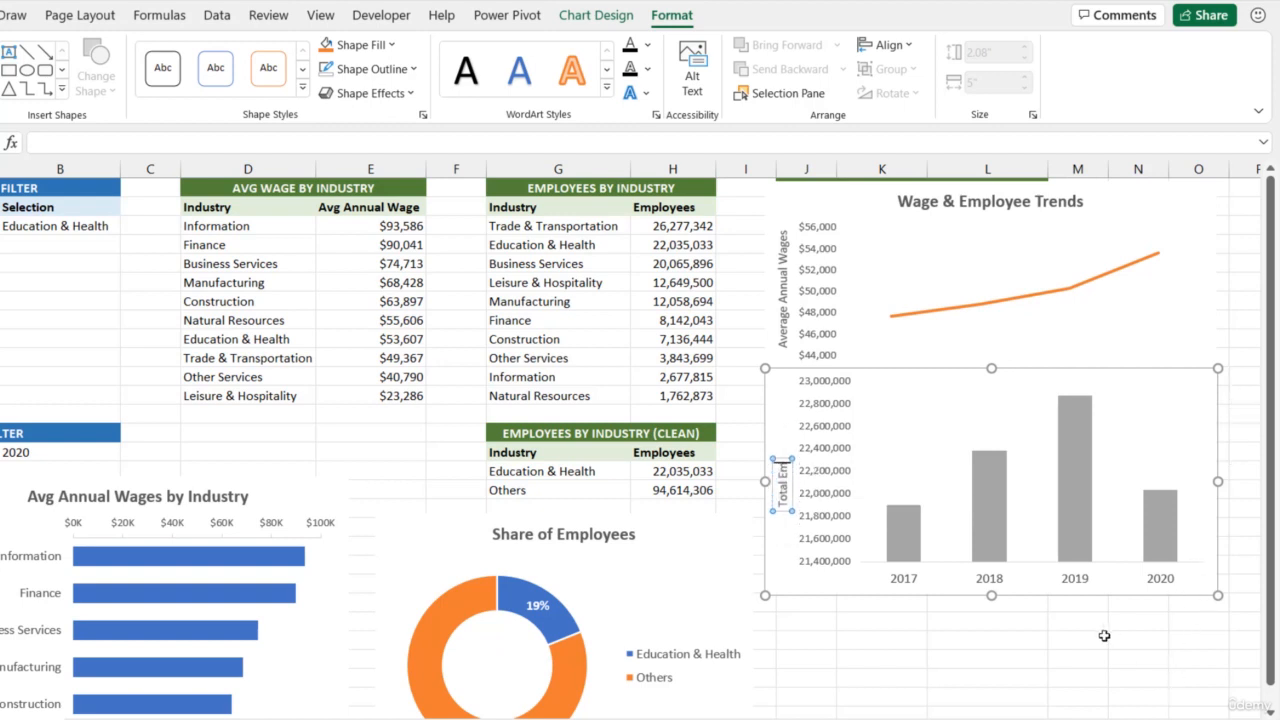
{"action": "type", "text": "ployees"}
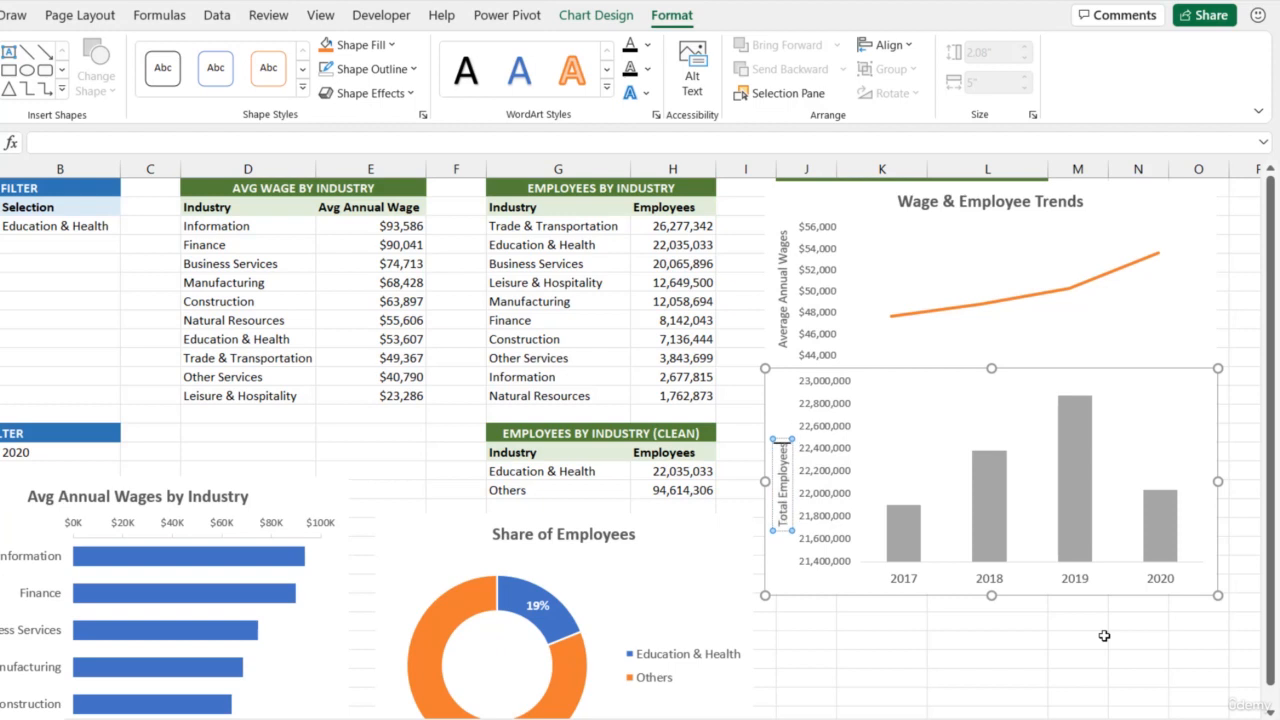
{"action": "left_click", "coordinate": [1104, 636]}
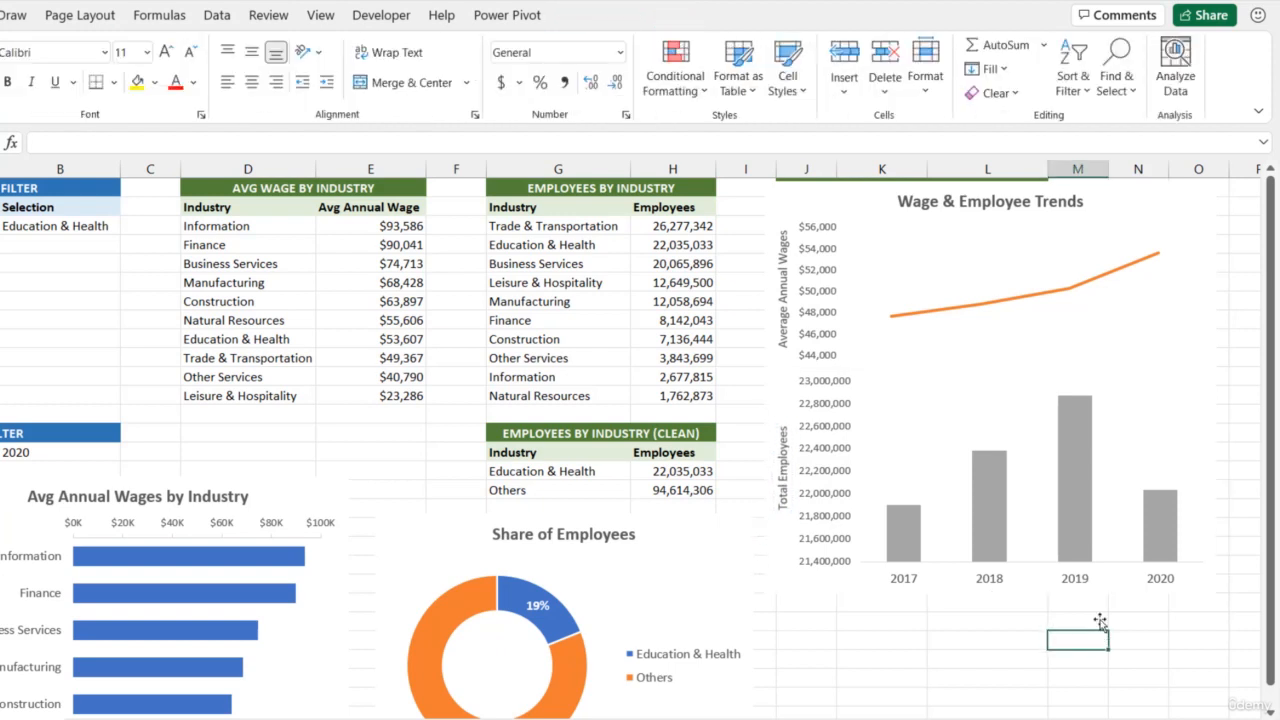
Give the lower chart's vertical value axis a light gray outline
{"action": "left_click", "coordinate": [806, 430]}
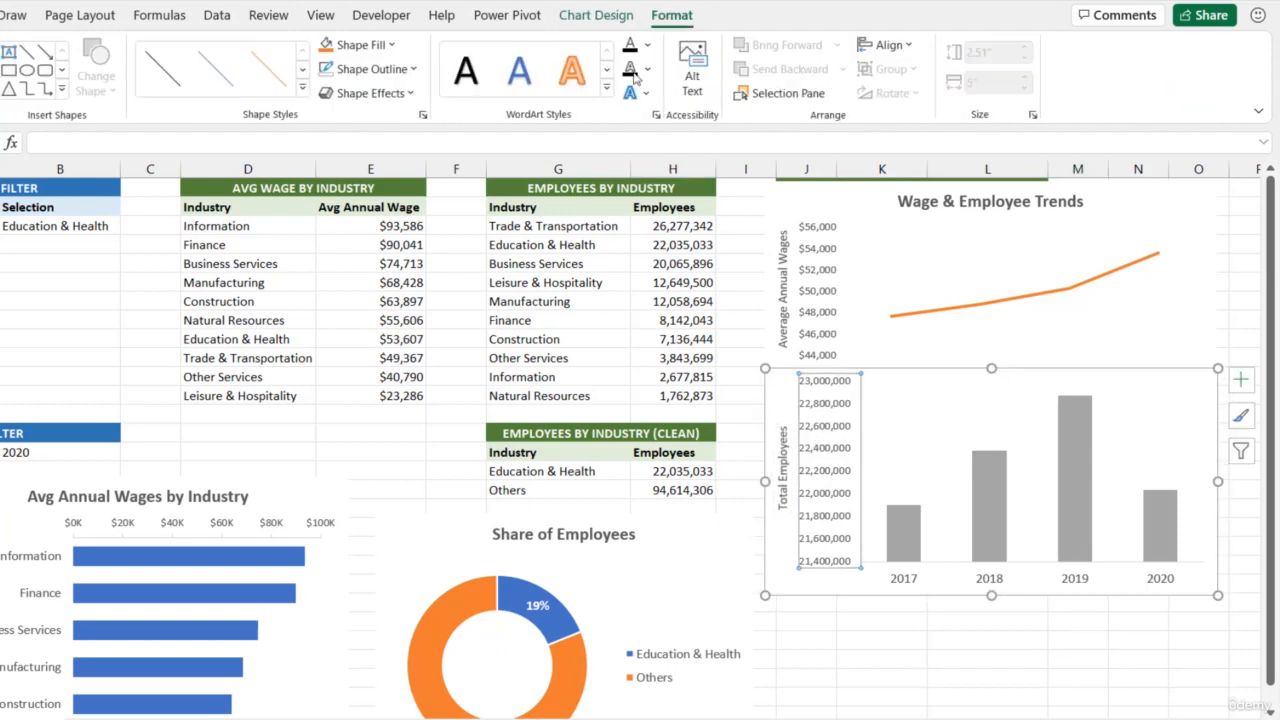
{"action": "left_click", "coordinate": [372, 69]}
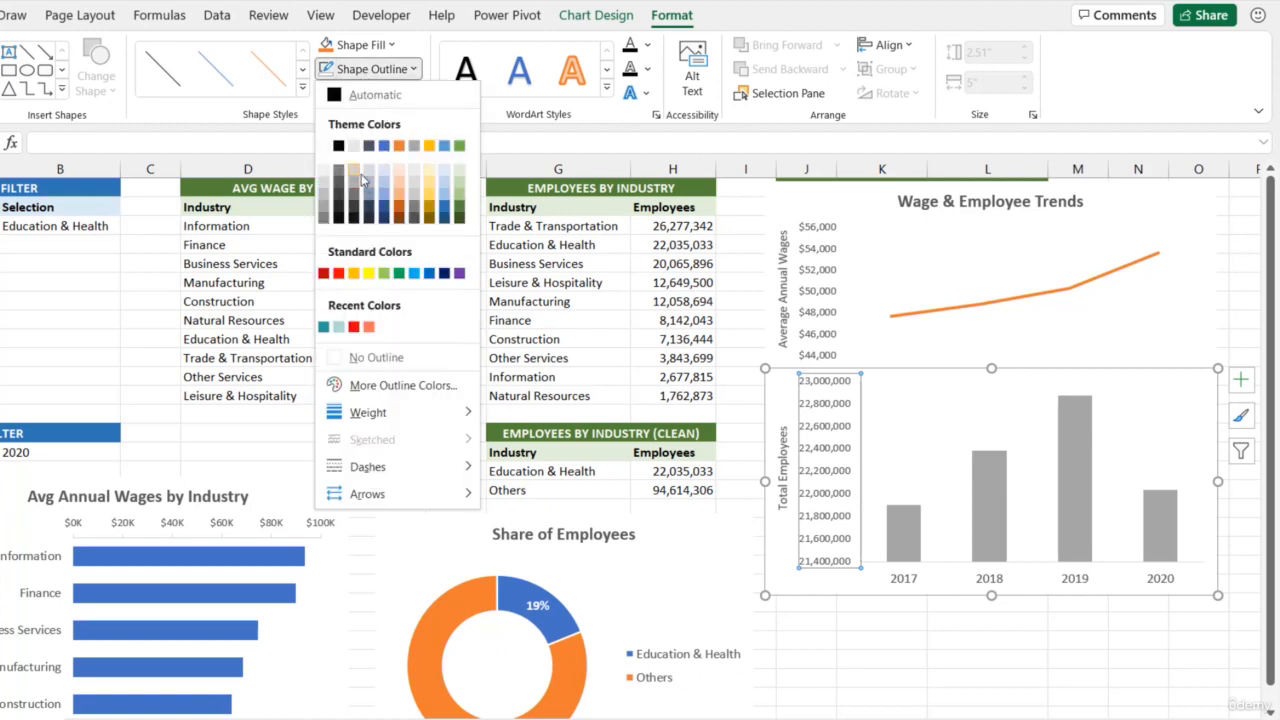
{"action": "left_click", "coordinate": [361, 177]}
{"action": "left_click", "coordinate": [824, 298]}
{"action": "left_click", "coordinate": [818, 276]}
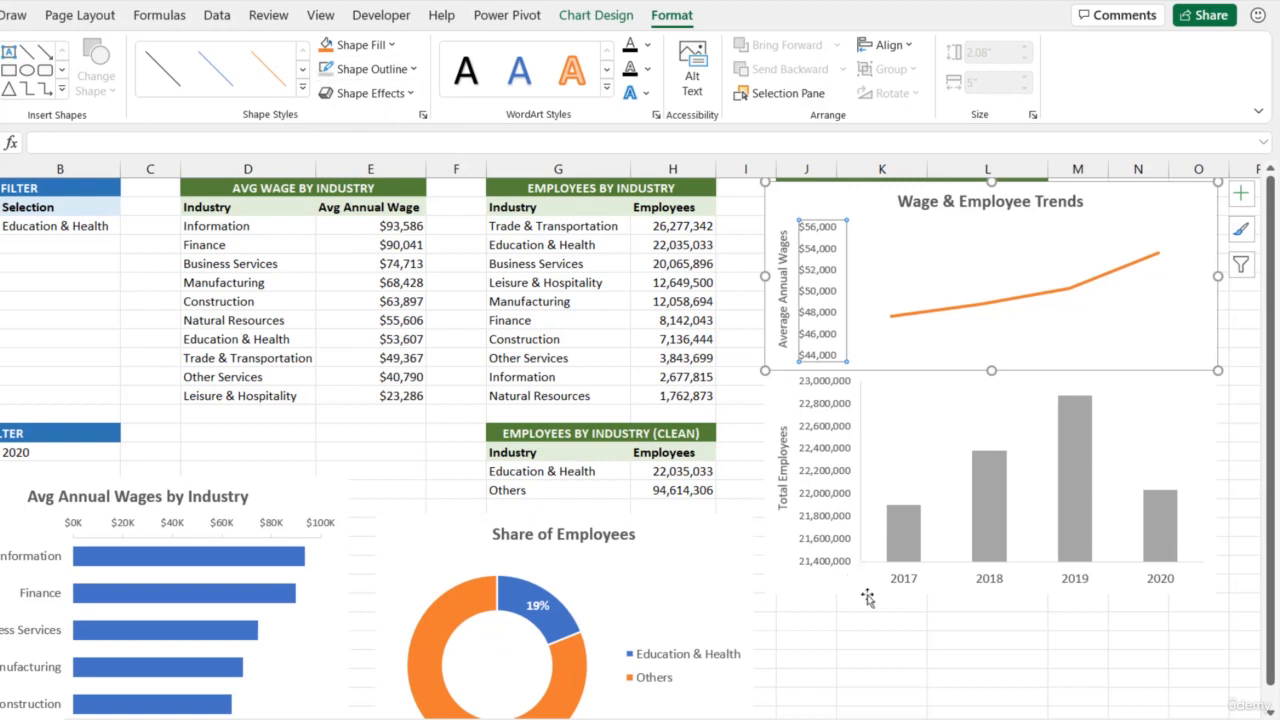
{"action": "left_click", "coordinate": [884, 636]}
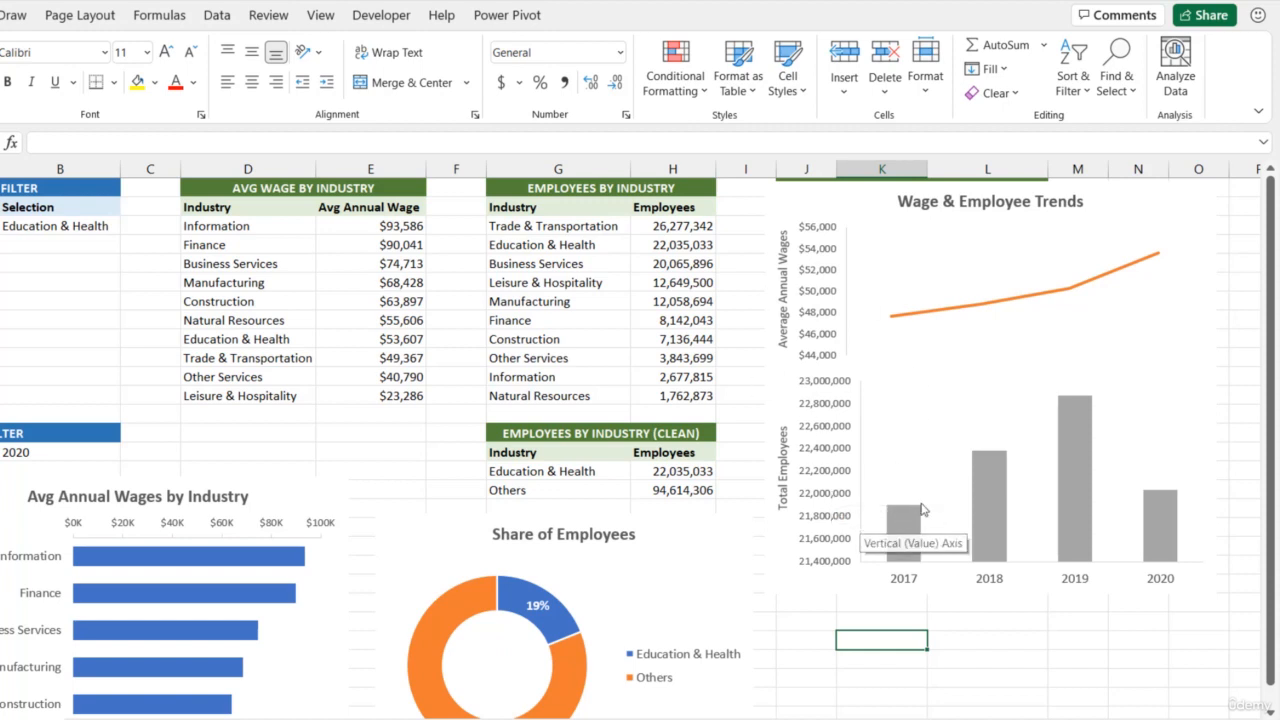
Add data labels to the Employees column series
{"action": "left_click", "coordinate": [986, 497]}
{"action": "right_click", "coordinate": [986, 497]}
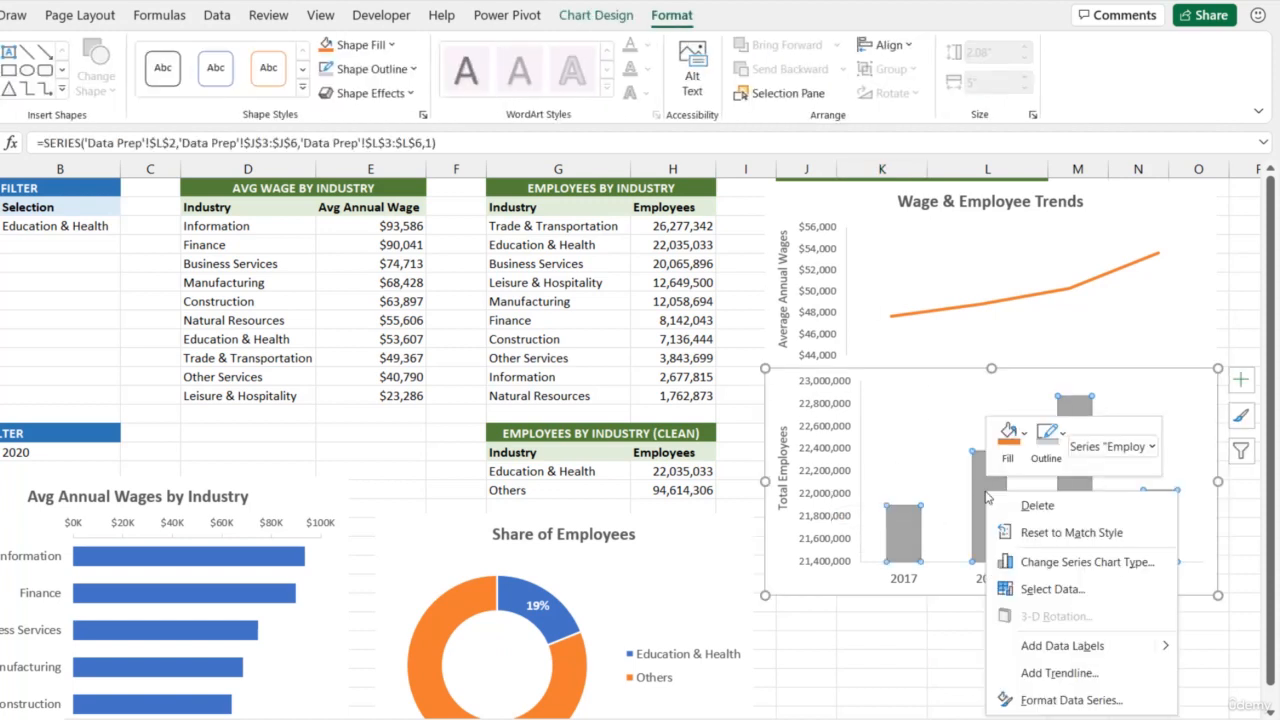
{"action": "mouse_move", "coordinate": [1158, 646]}
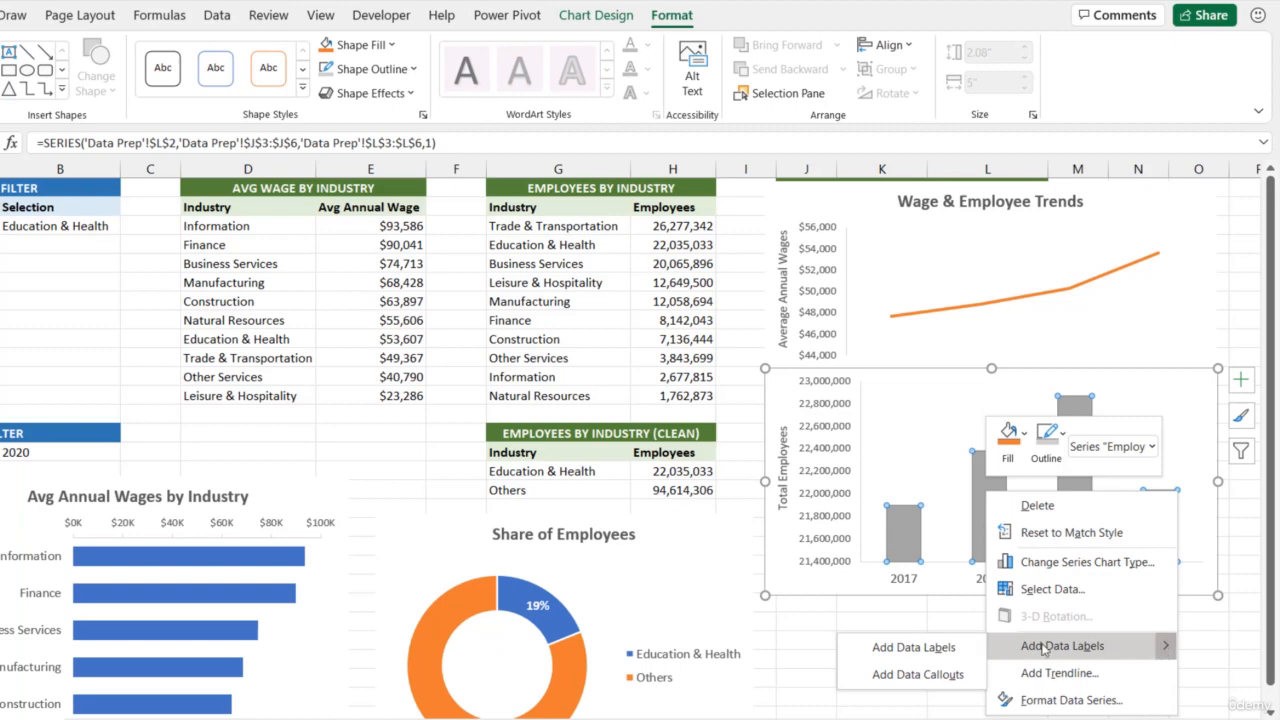
{"action": "left_click", "coordinate": [937, 648]}
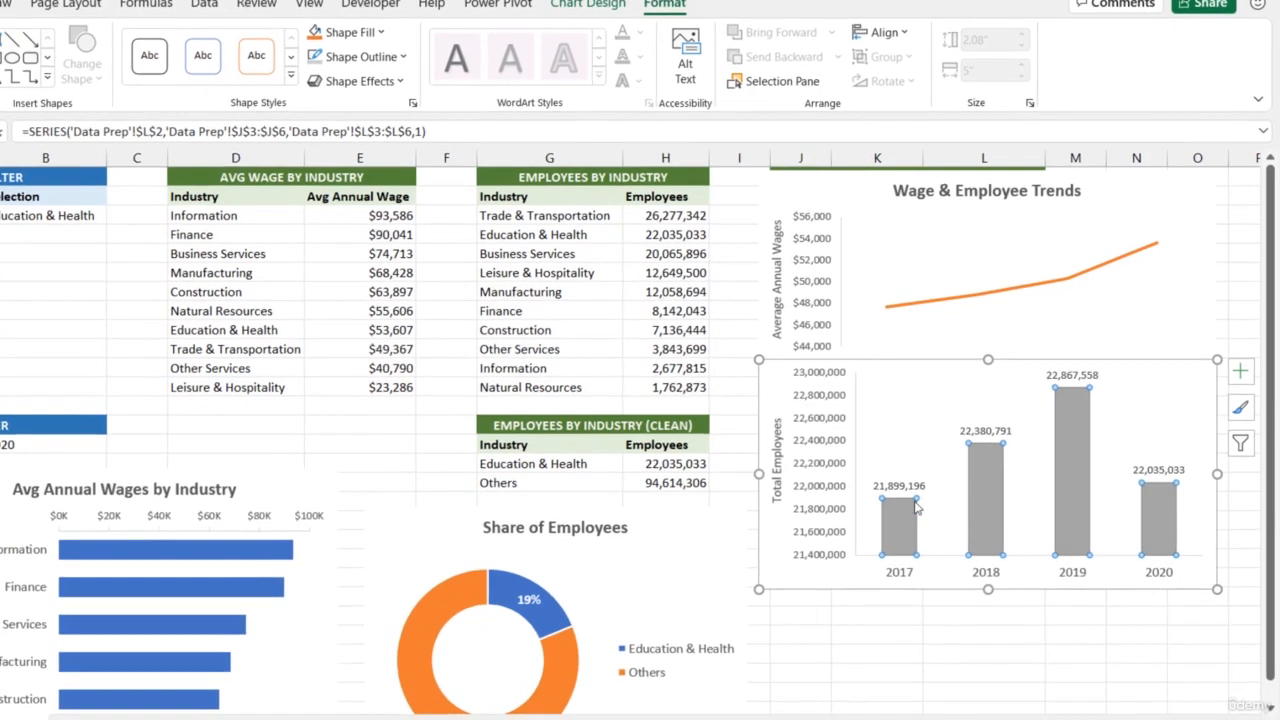
Give the Employees column data labels the custom number format #,##0, to show values in thousands
{"action": "left_click", "coordinate": [903, 493]}
{"action": "right_click", "coordinate": [903, 493]}
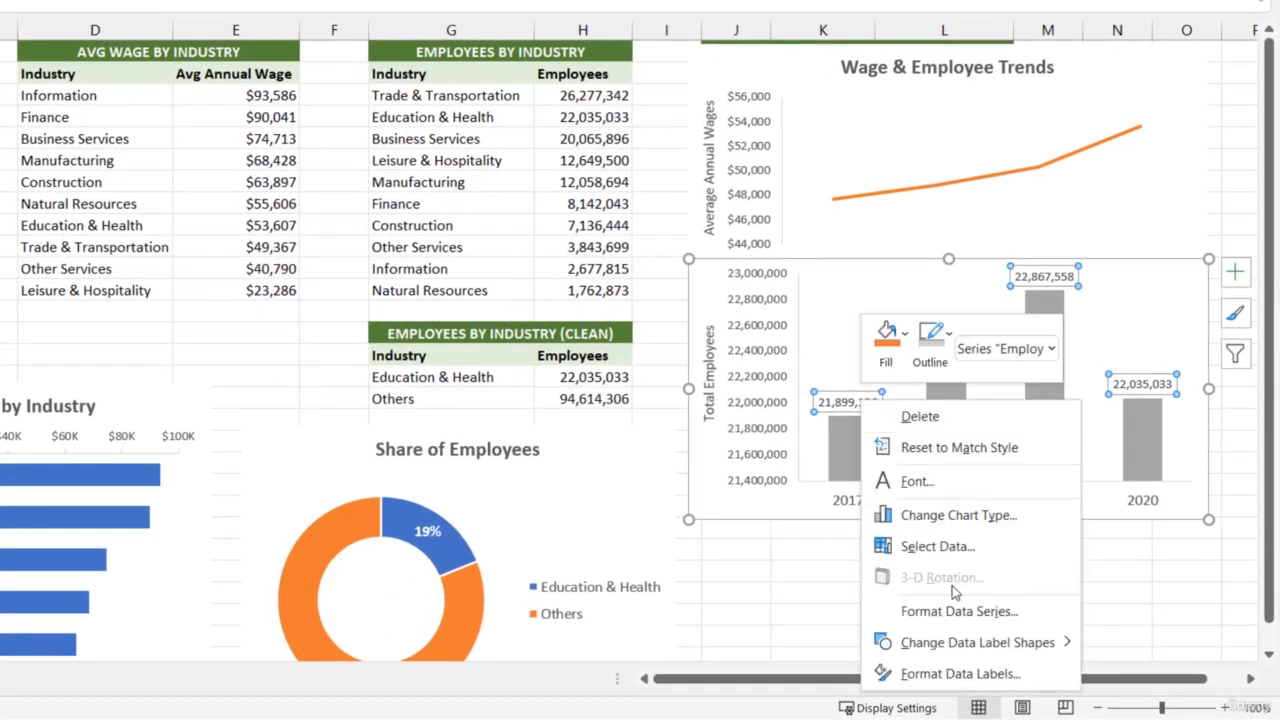
{"action": "left_click", "coordinate": [945, 673]}
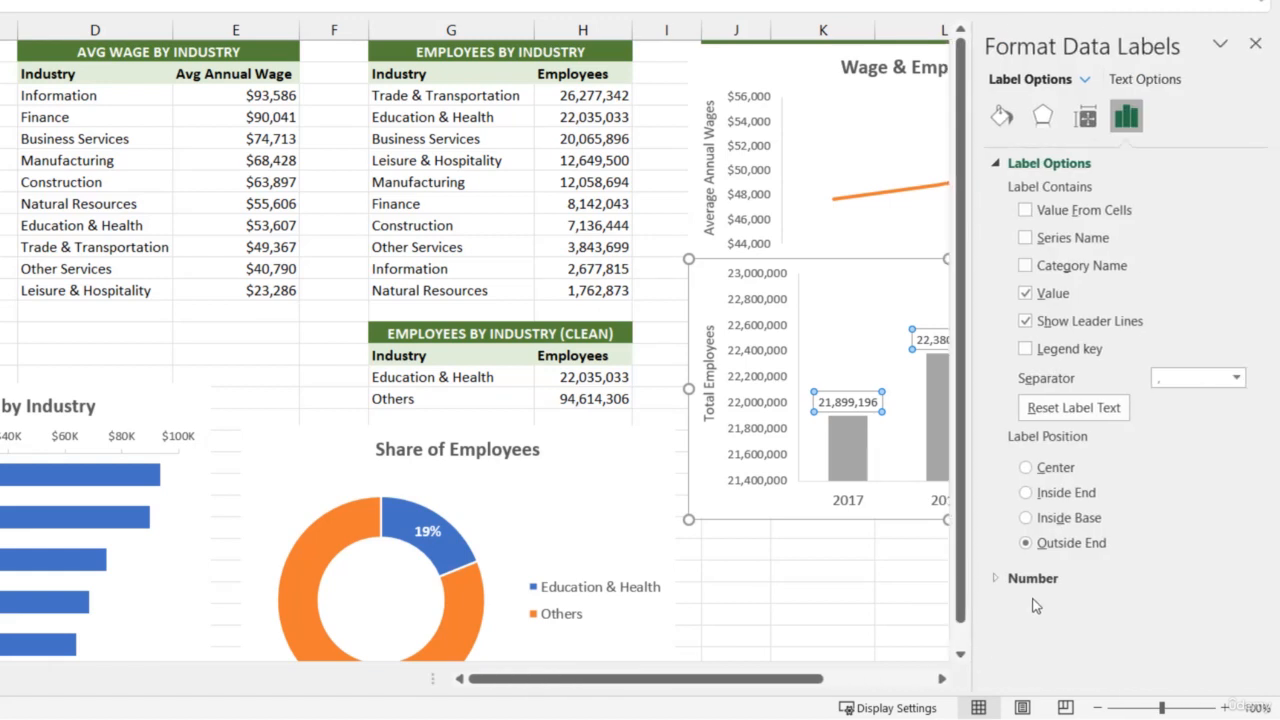
{"action": "left_click", "coordinate": [994, 578]}
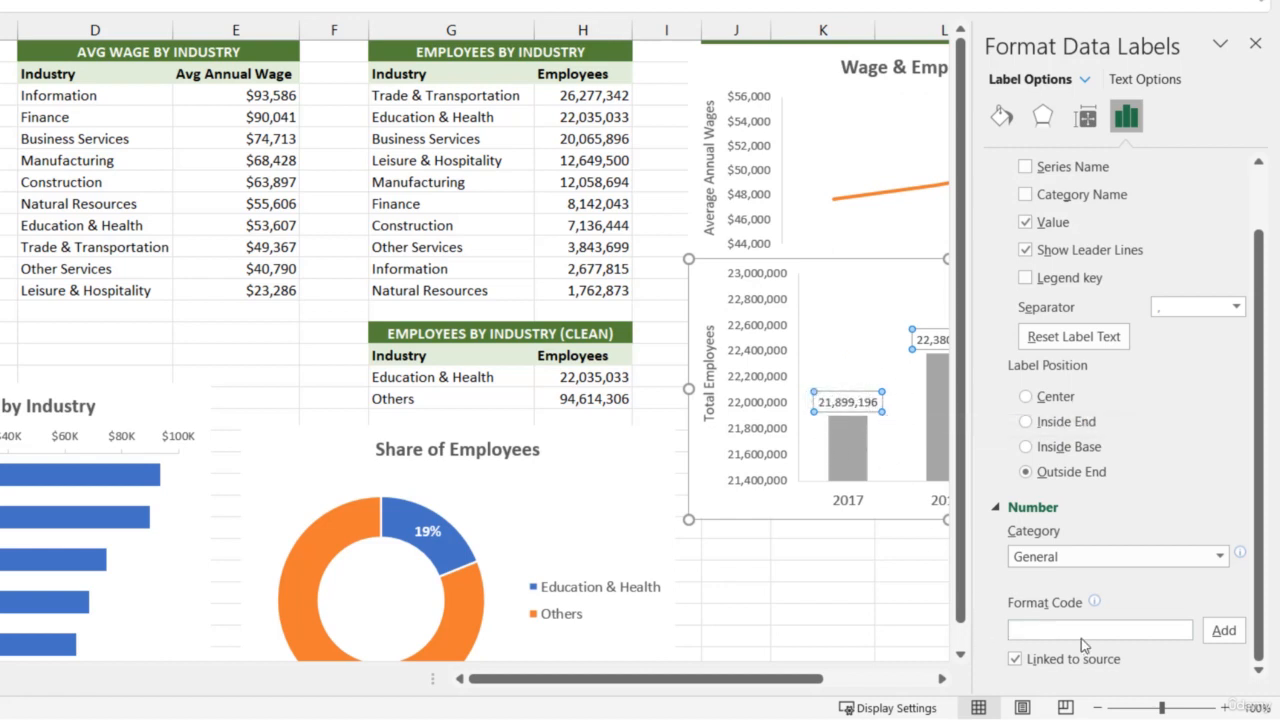
{"action": "left_click", "coordinate": [1145, 556]}
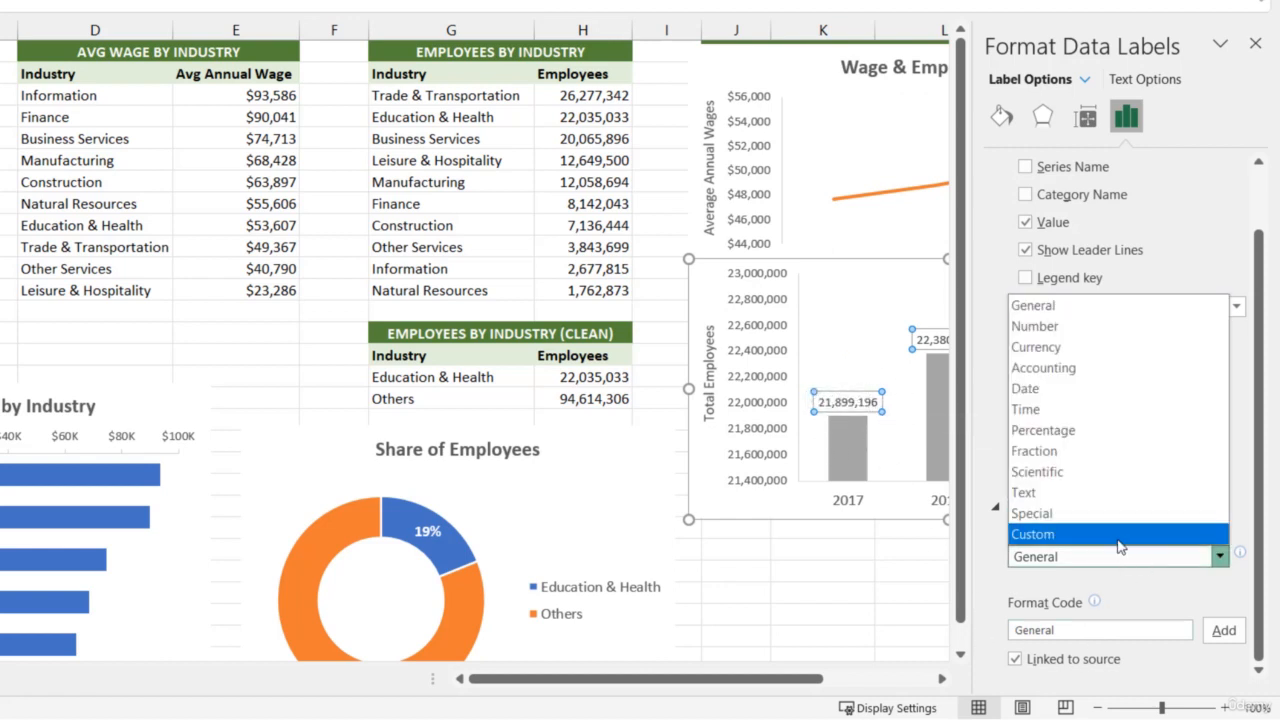
{"action": "left_click", "coordinate": [1120, 534]}
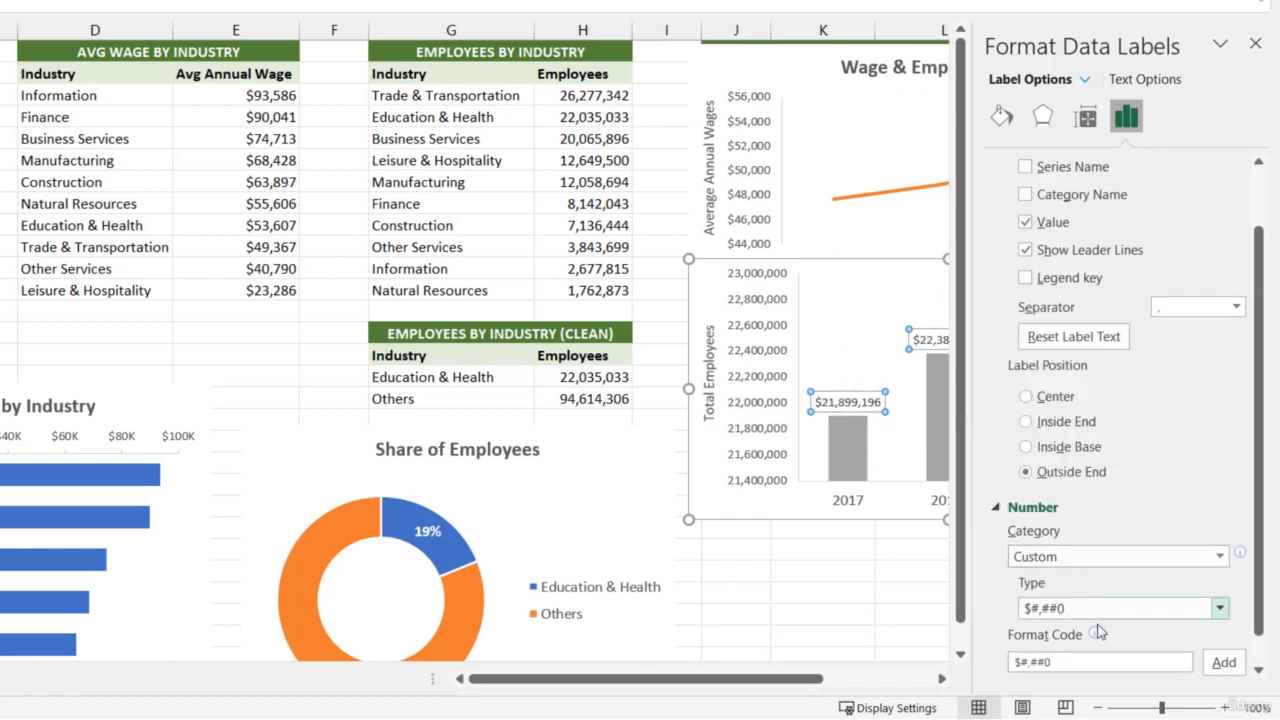
{"action": "left_click", "coordinate": [1021, 664]}
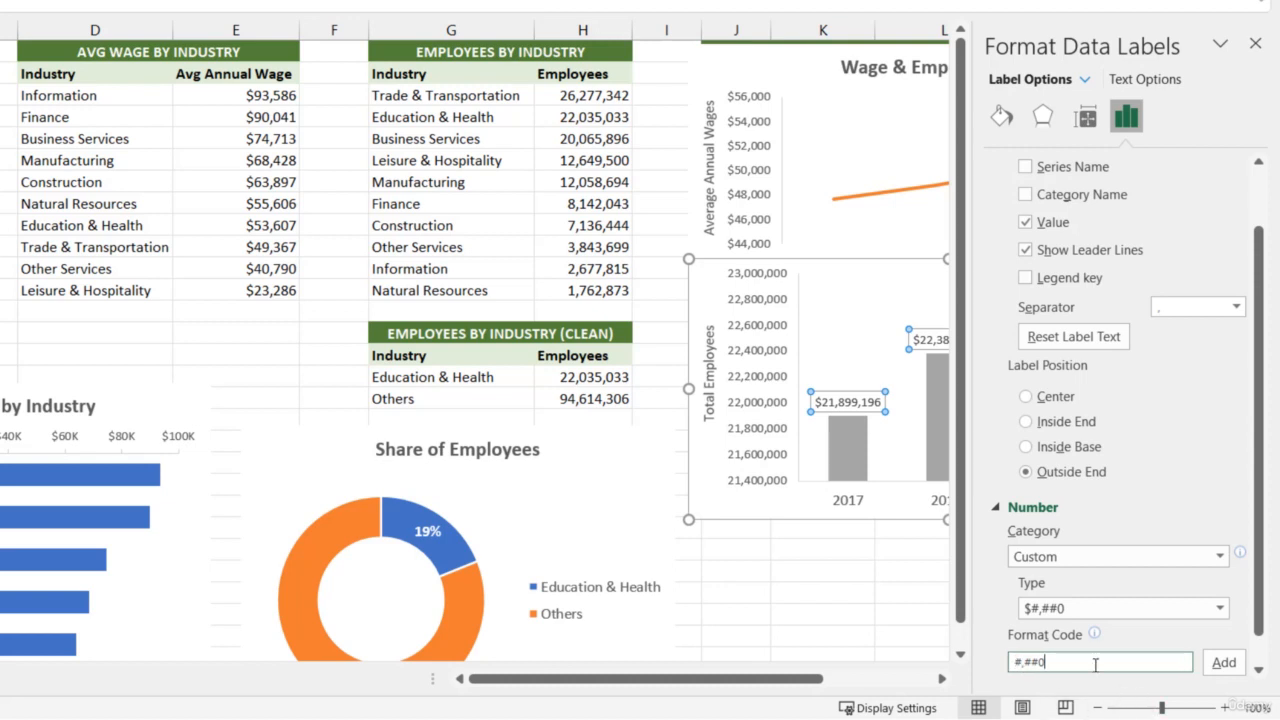
{"action": "left_click", "coordinate": [1224, 662]}
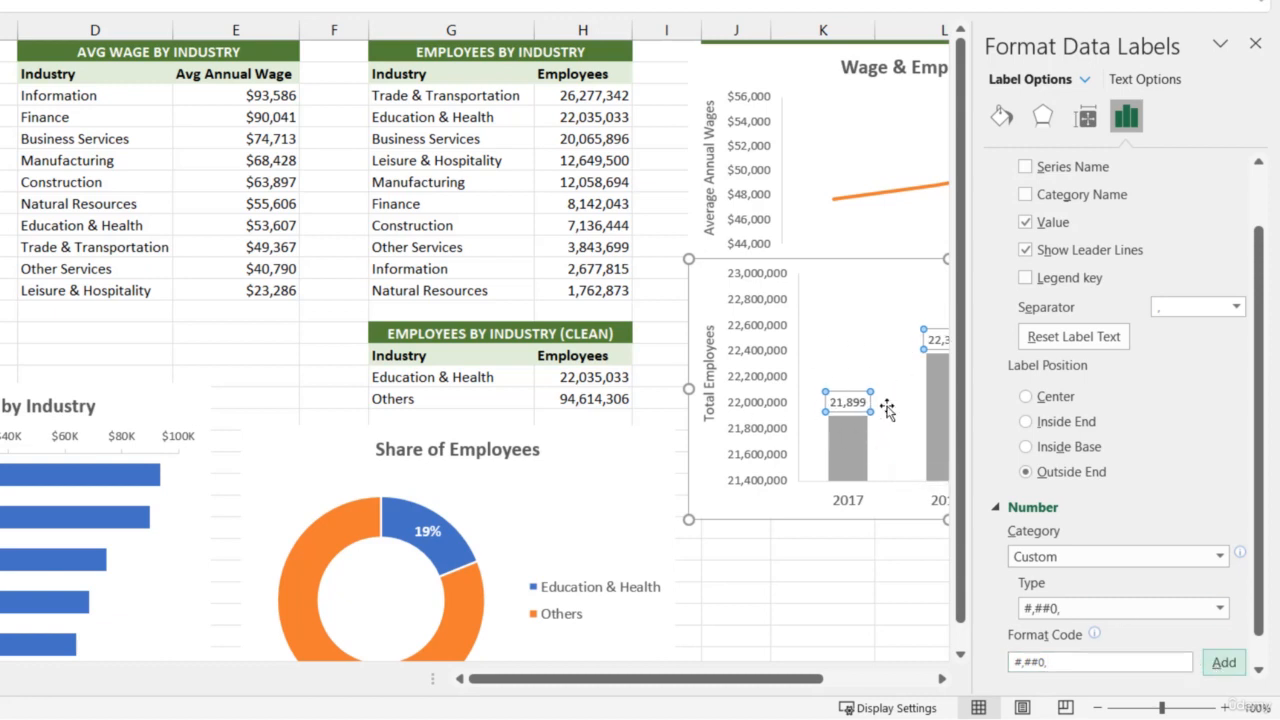
Change the Employees labels' custom format code to #,##0.00,,"M" to show millions with two decimals
{"action": "left_click", "coordinate": [1108, 661]}
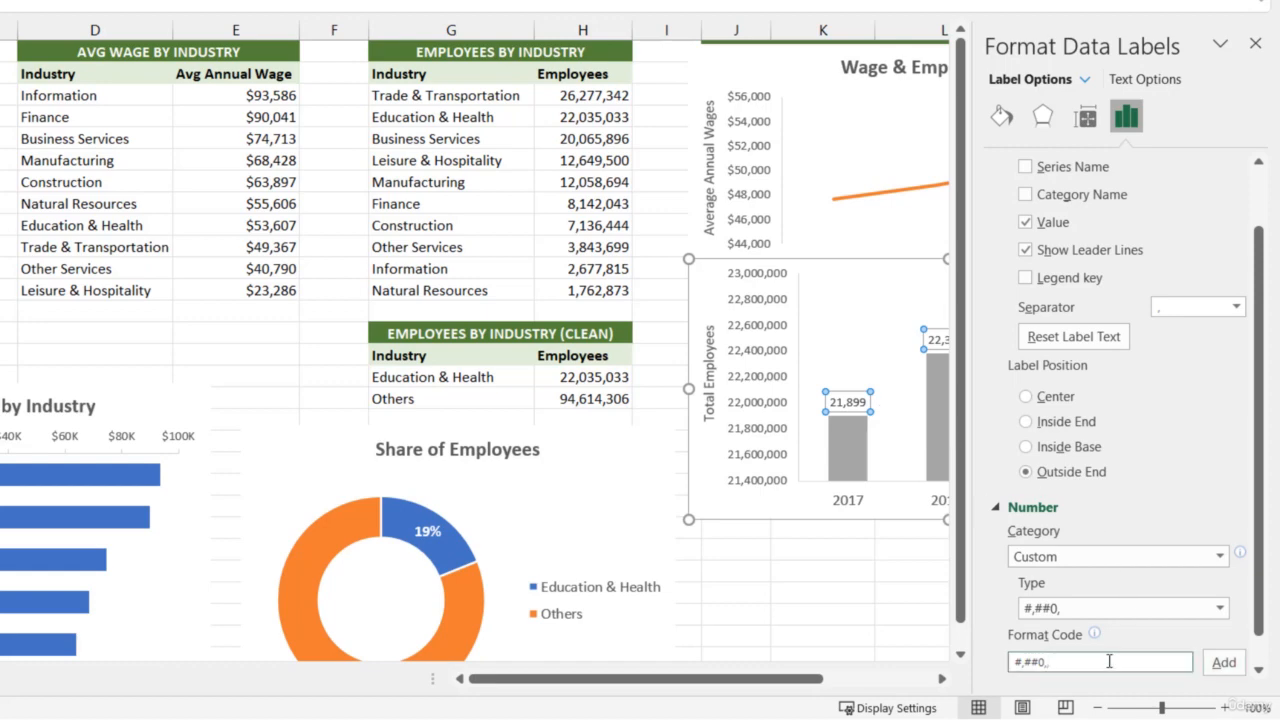
{"action": "left_click_drag", "start_coordinate": [766, 688], "coordinate": [850, 680]}
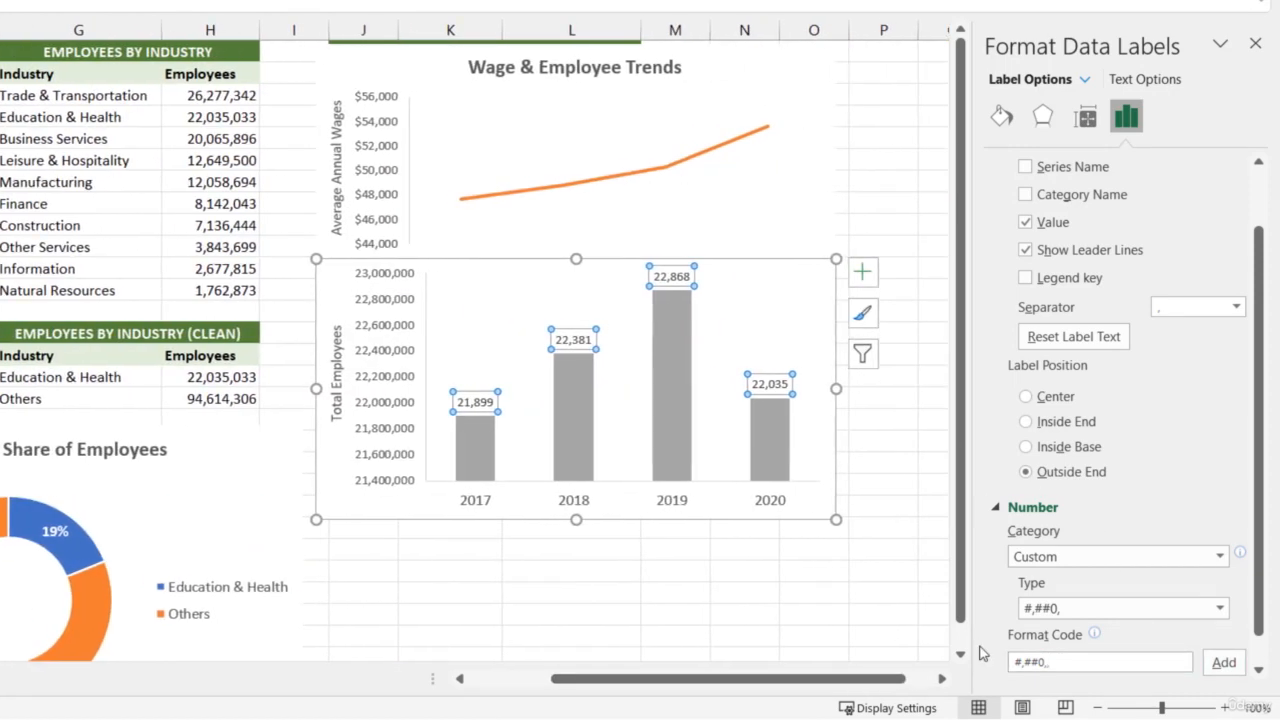
{"action": "left_click", "coordinate": [1222, 664]}
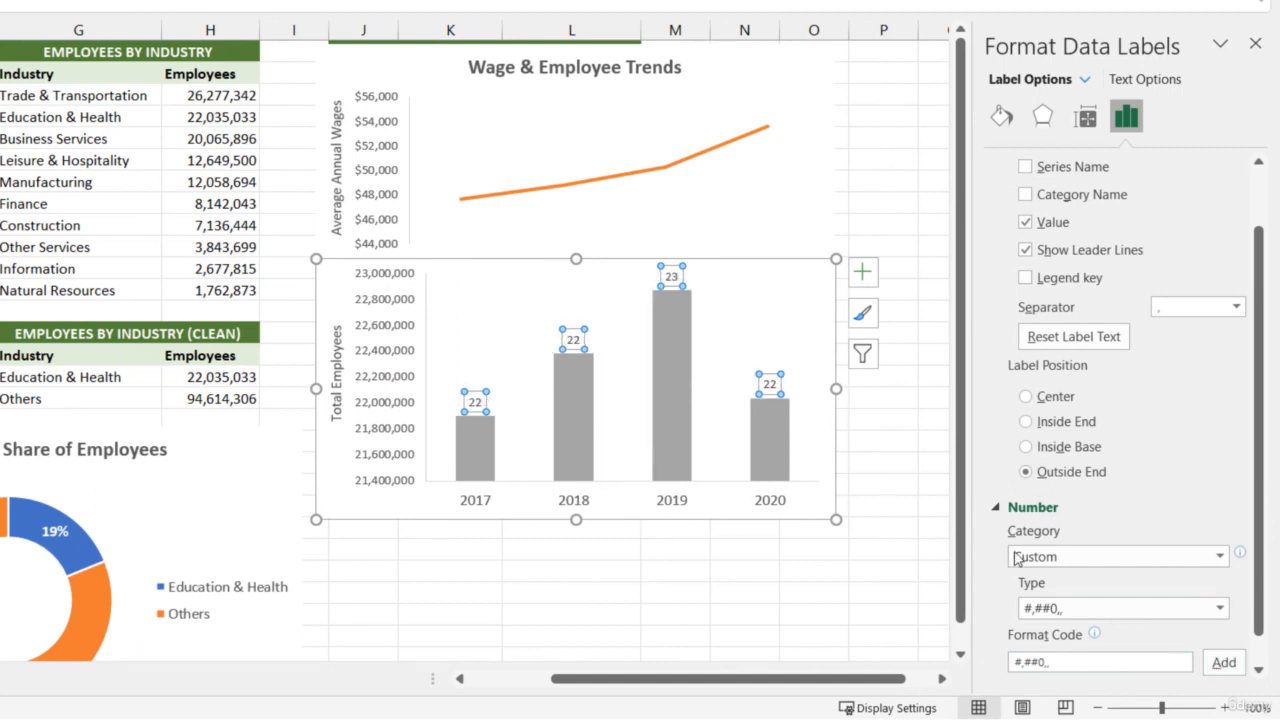
{"action": "left_click", "coordinate": [1089, 664]}
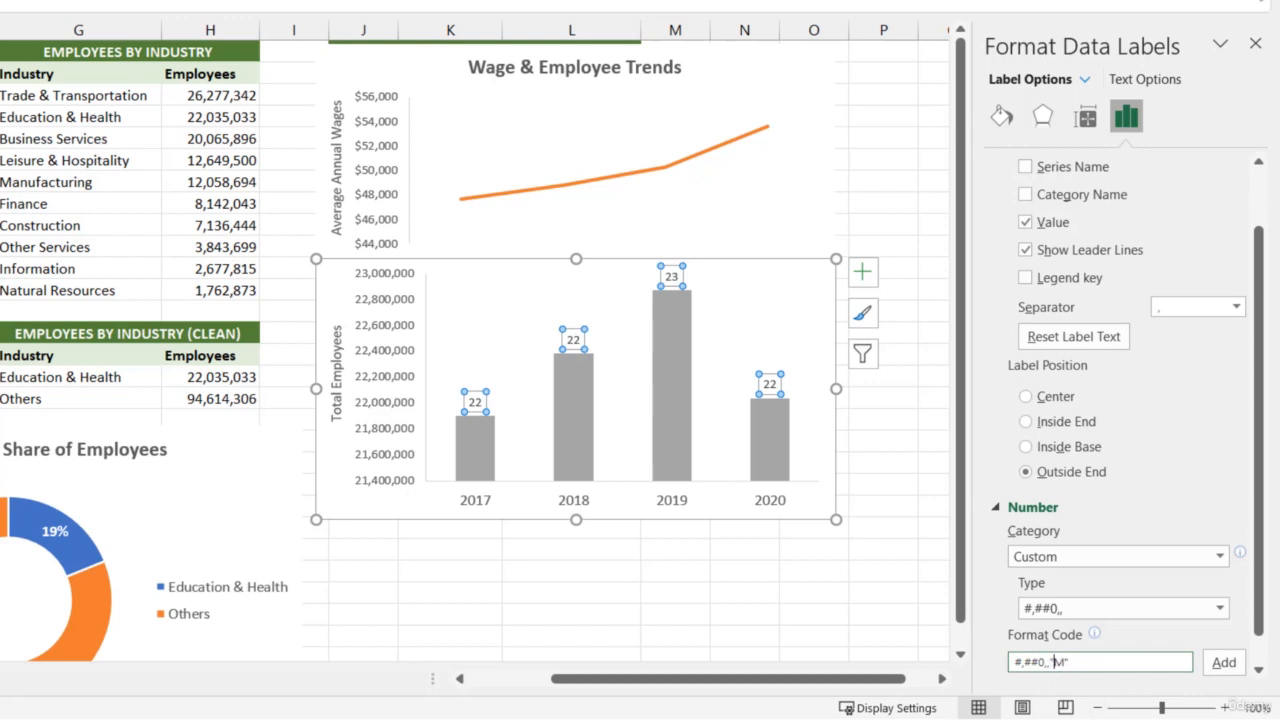
{"action": "left_click", "coordinate": [1225, 663]}
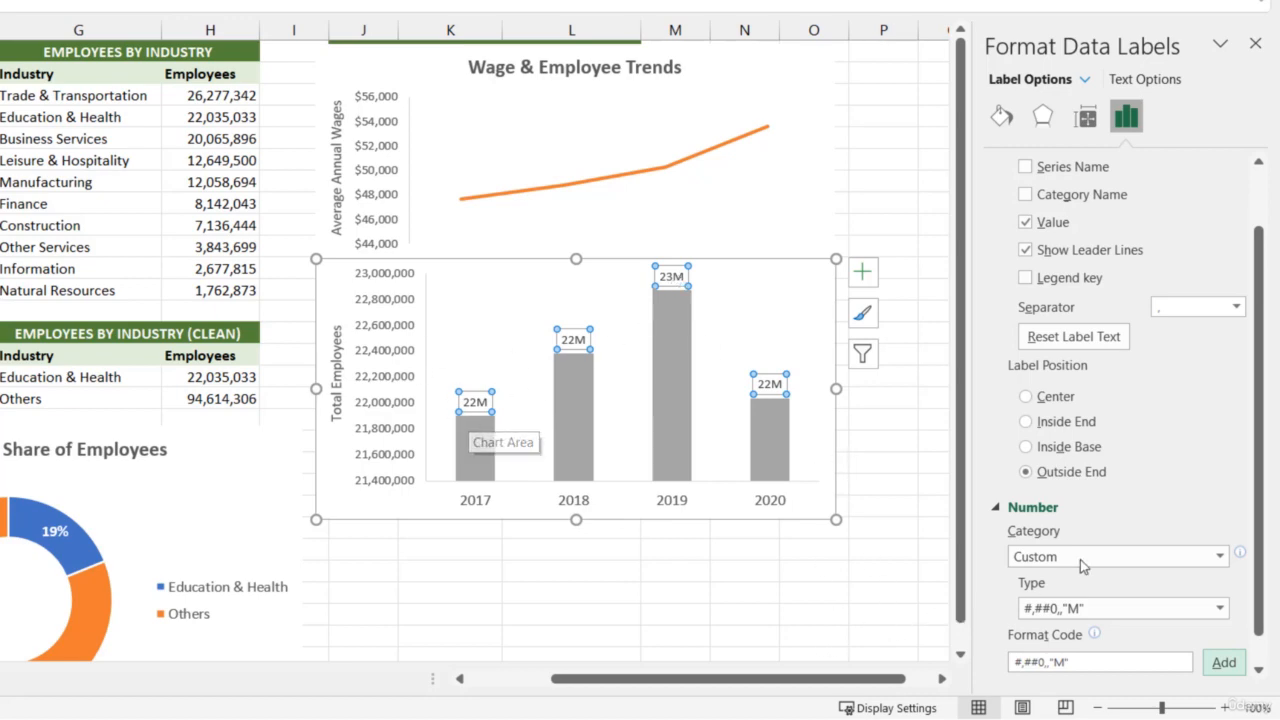
{"action": "left_click", "coordinate": [1049, 662]}
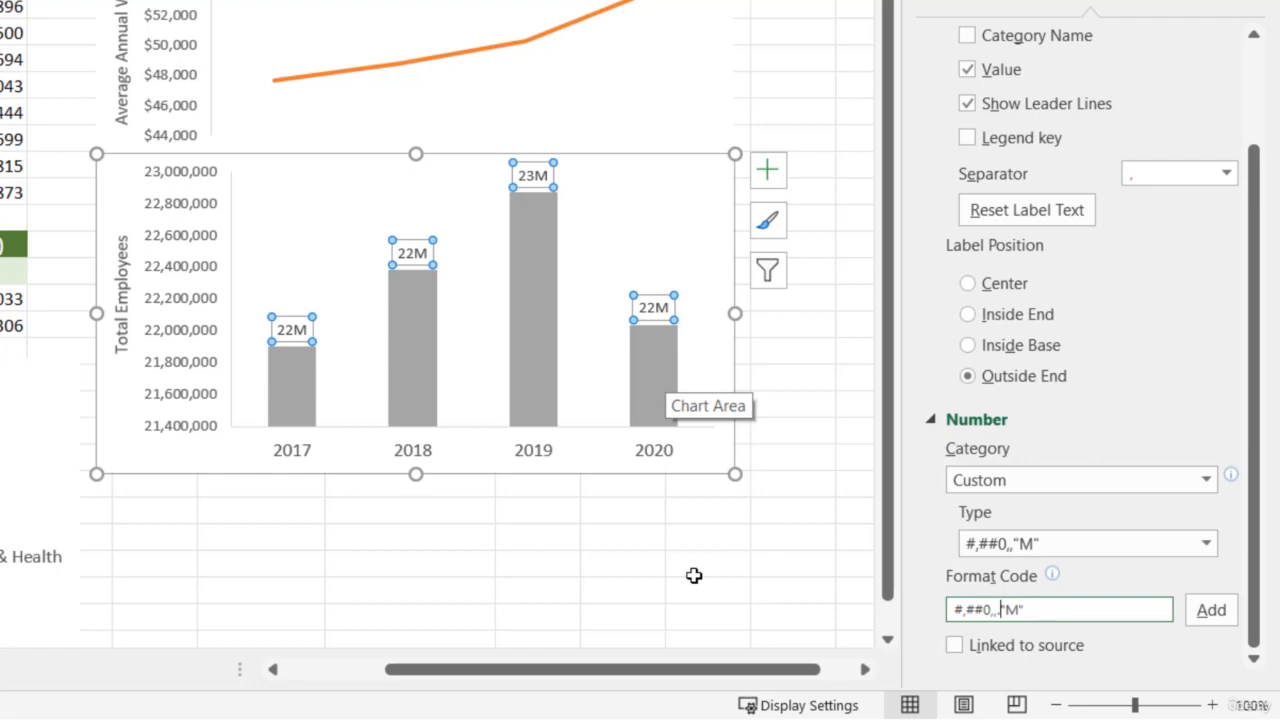
{"action": "type", "text": ".00"}
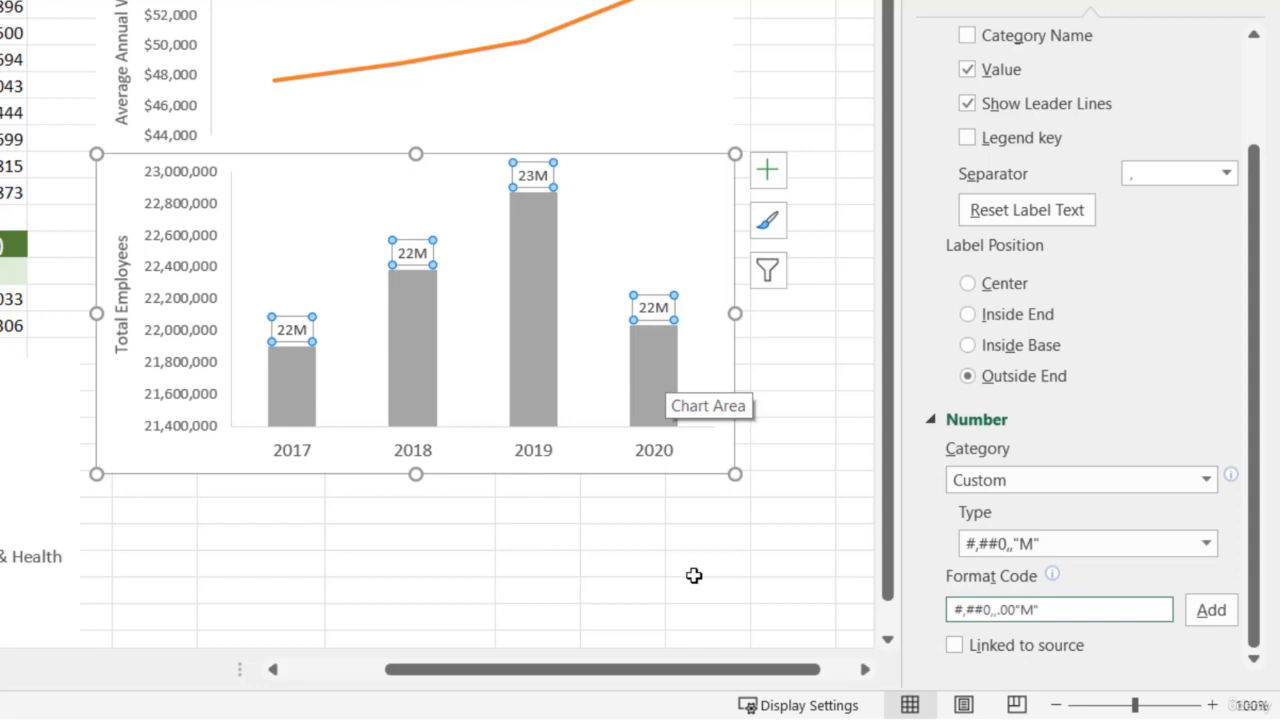
{"action": "left_click", "coordinate": [1209, 608]}
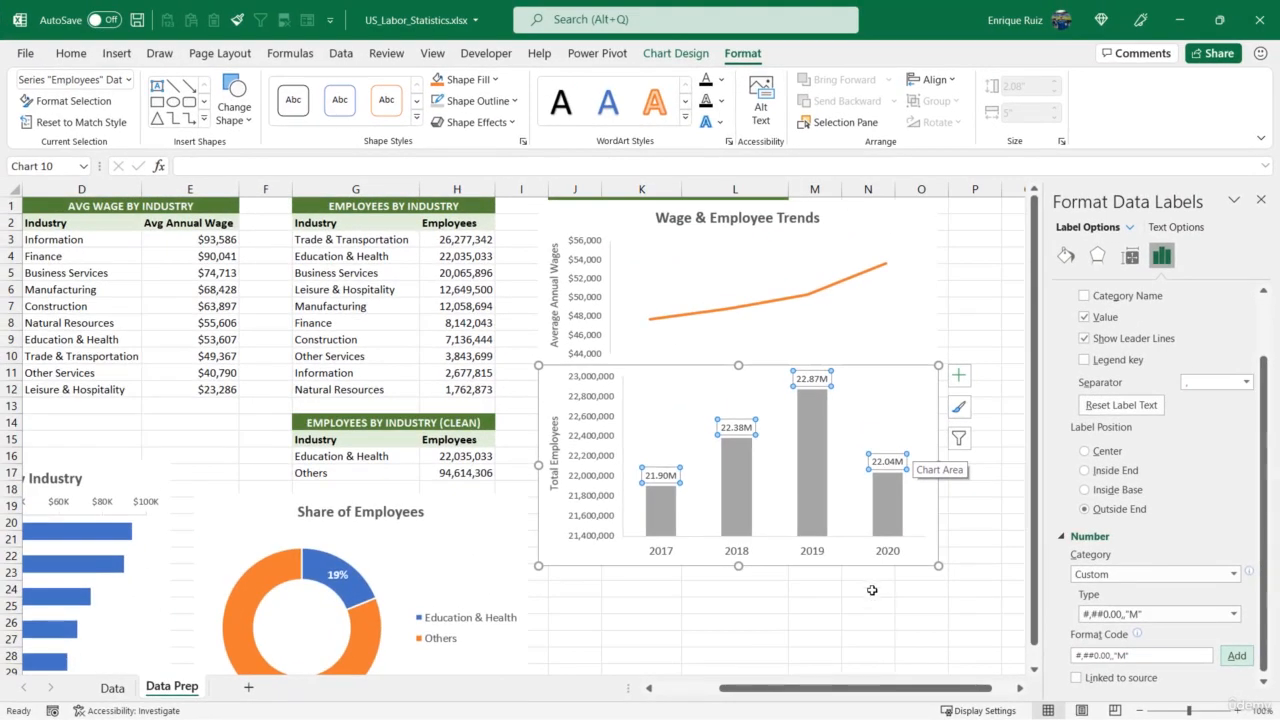
Make the Employees data labels bold and increase their font size to 10.5
{"action": "left_click", "coordinate": [71, 53]}
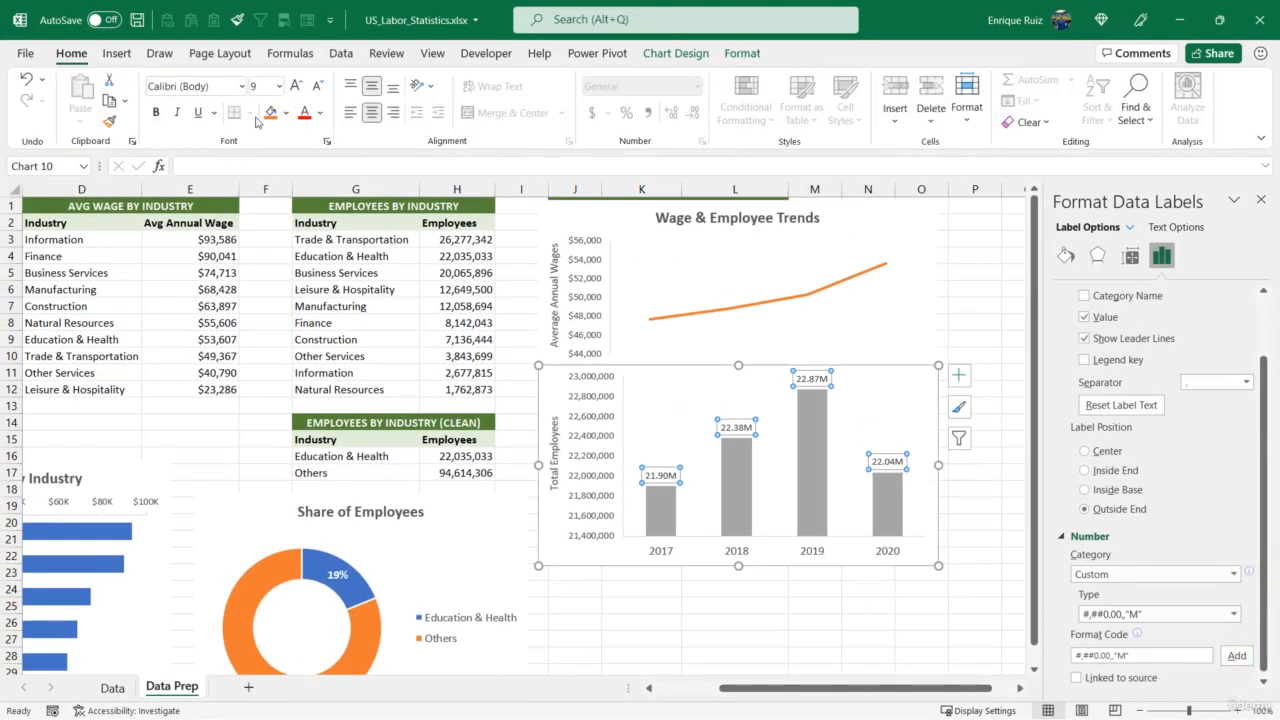
{"action": "left_click", "coordinate": [155, 112]}
{"action": "left_click", "coordinate": [296, 86]}
{"action": "left_click", "coordinate": [296, 86]}
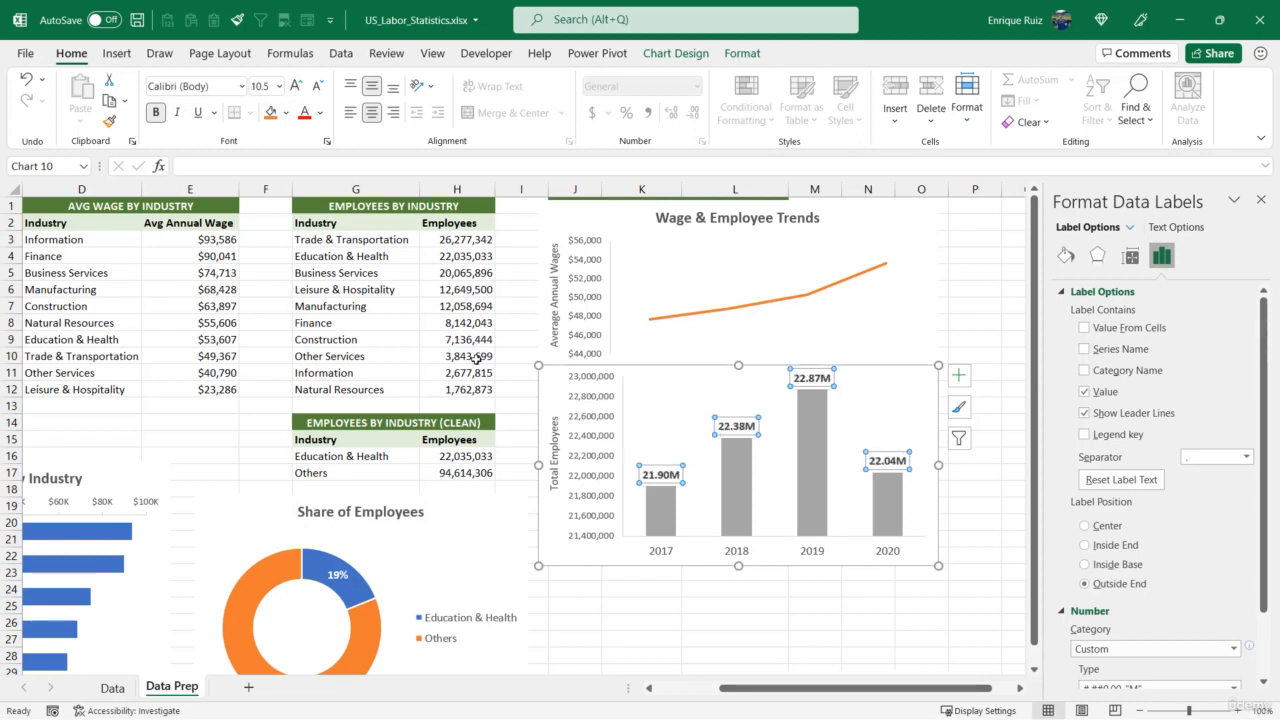
Set the Employees column series gap width to 85%
{"action": "left_click", "coordinate": [662, 510]}
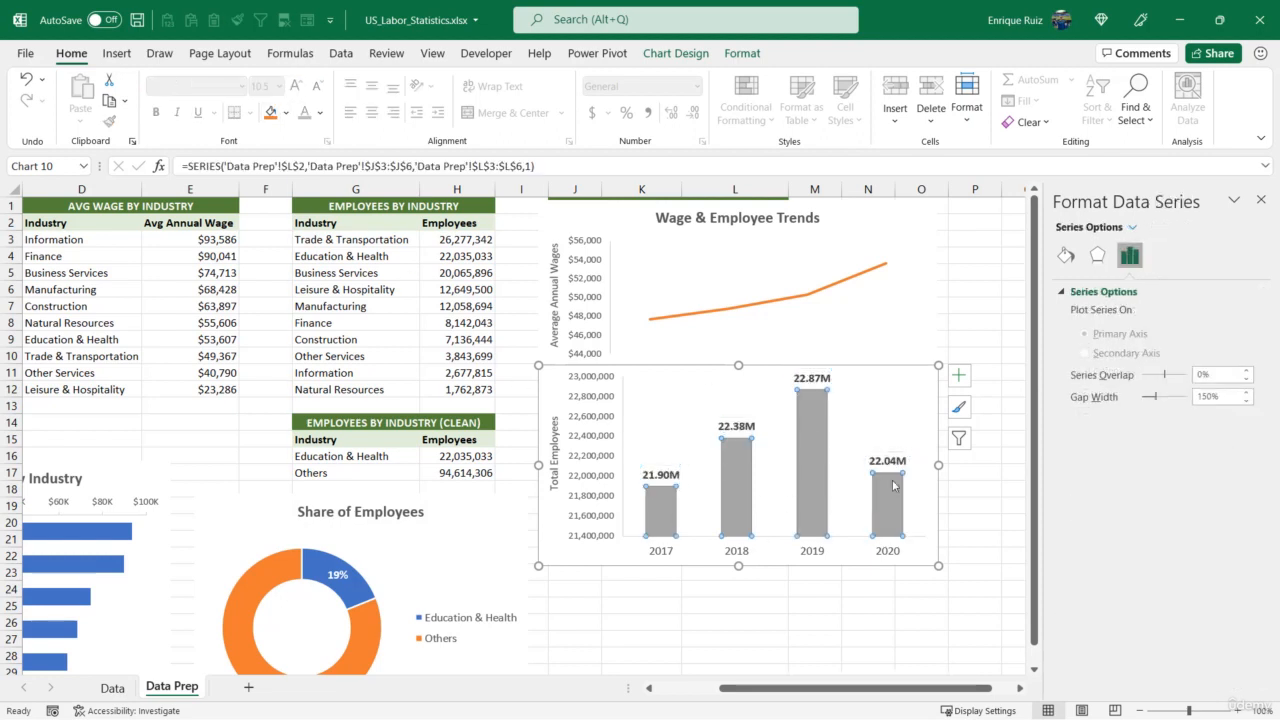
{"action": "left_click", "coordinate": [1224, 396]}
{"action": "type", "text": "85"}
{"action": "key", "text": "Tab"}
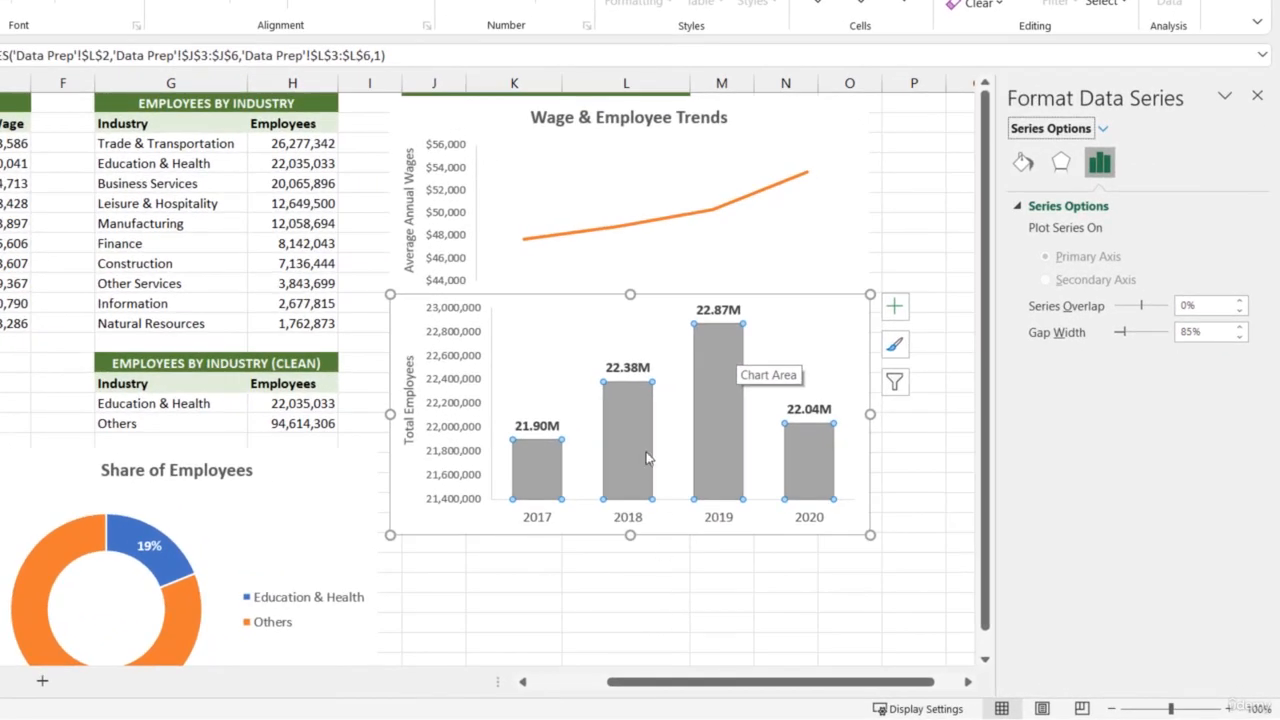
Add data labels to the average-wage line series and open their label options
{"action": "left_click", "coordinate": [675, 220]}
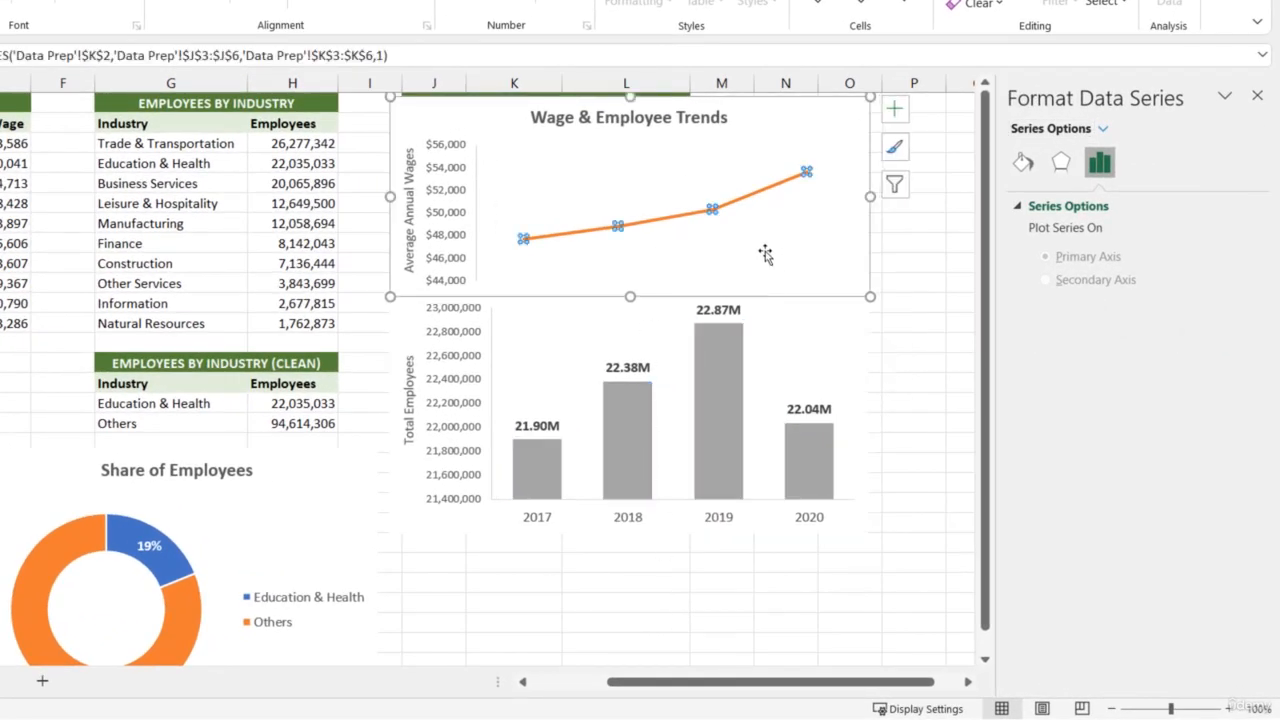
{"action": "right_click", "coordinate": [709, 212]}
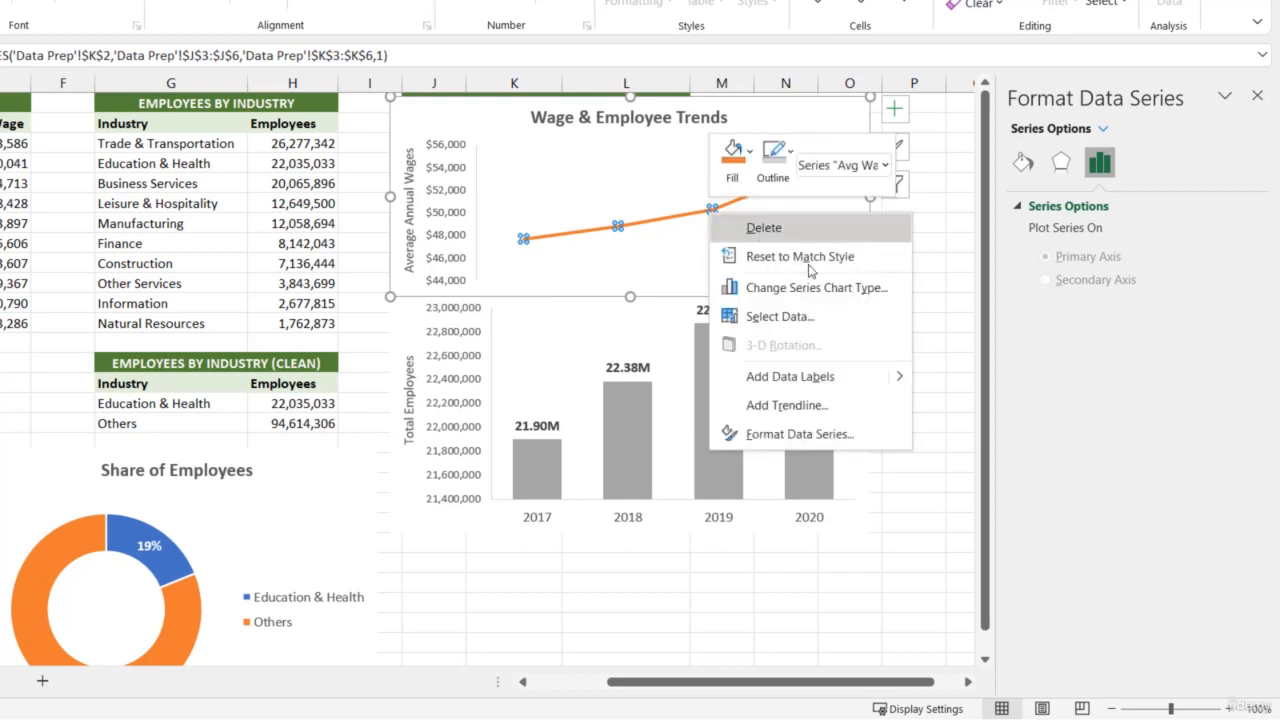
{"action": "left_click", "coordinate": [930, 385]}
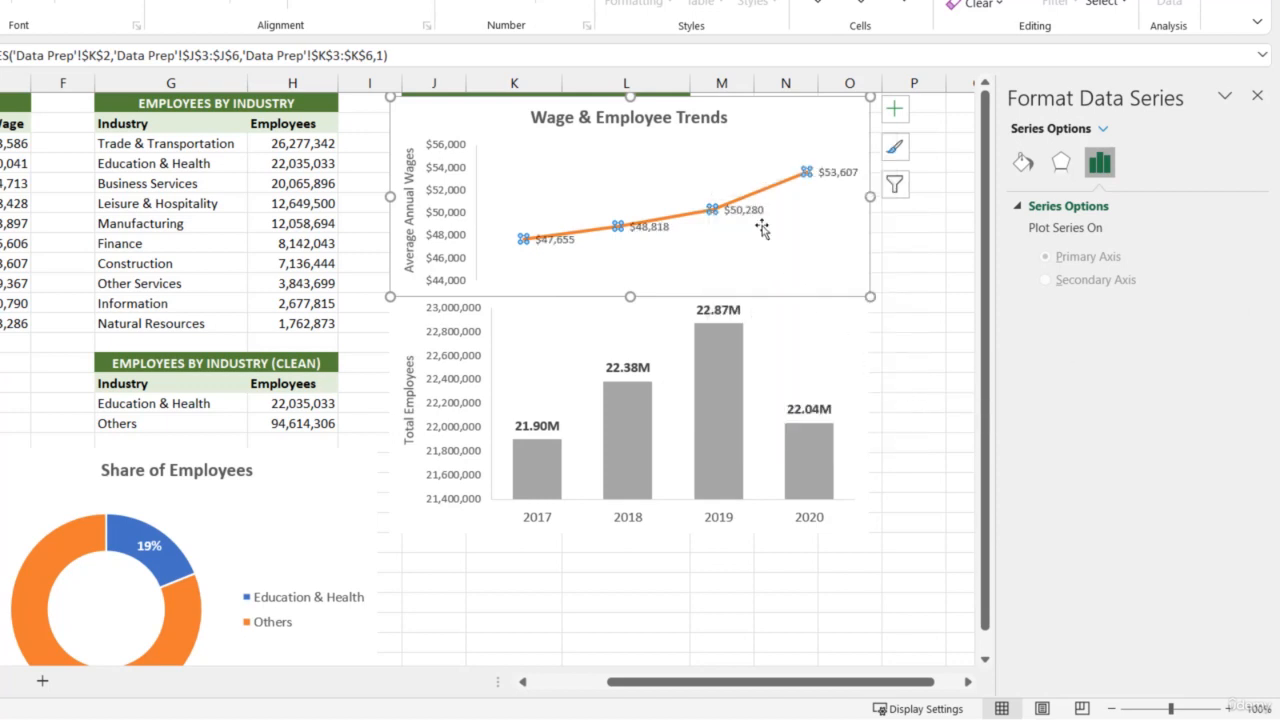
{"action": "left_click", "coordinate": [752, 214]}
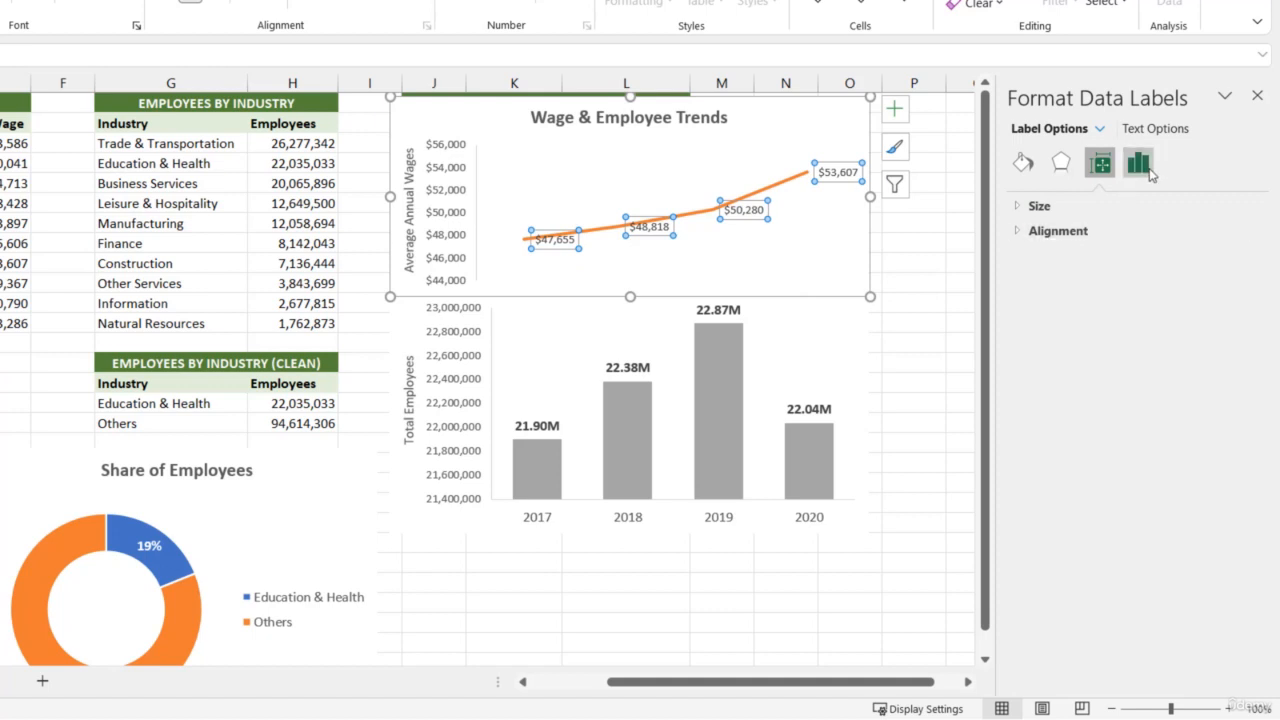
{"action": "left_click", "coordinate": [1138, 164]}
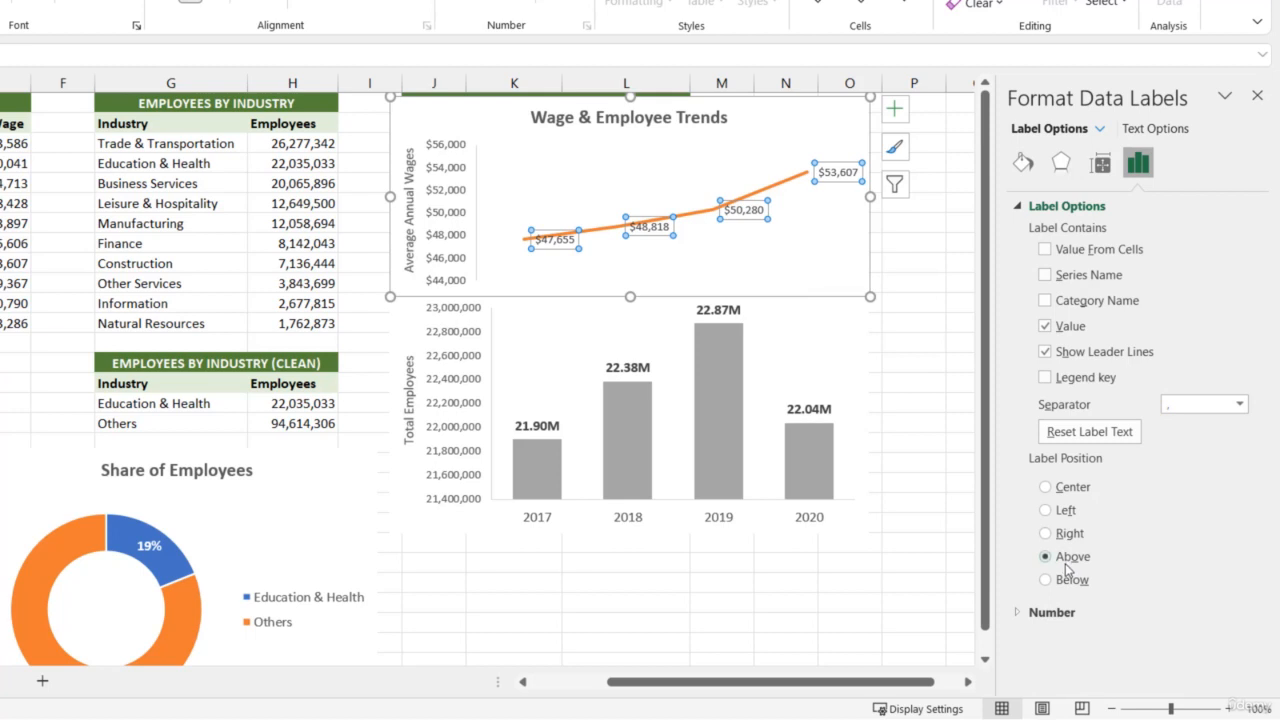
Apply the custom format $#,##0,"K" to the wage line's data labels and enlarge their font to 10.5
{"action": "left_click", "coordinate": [1024, 610]}
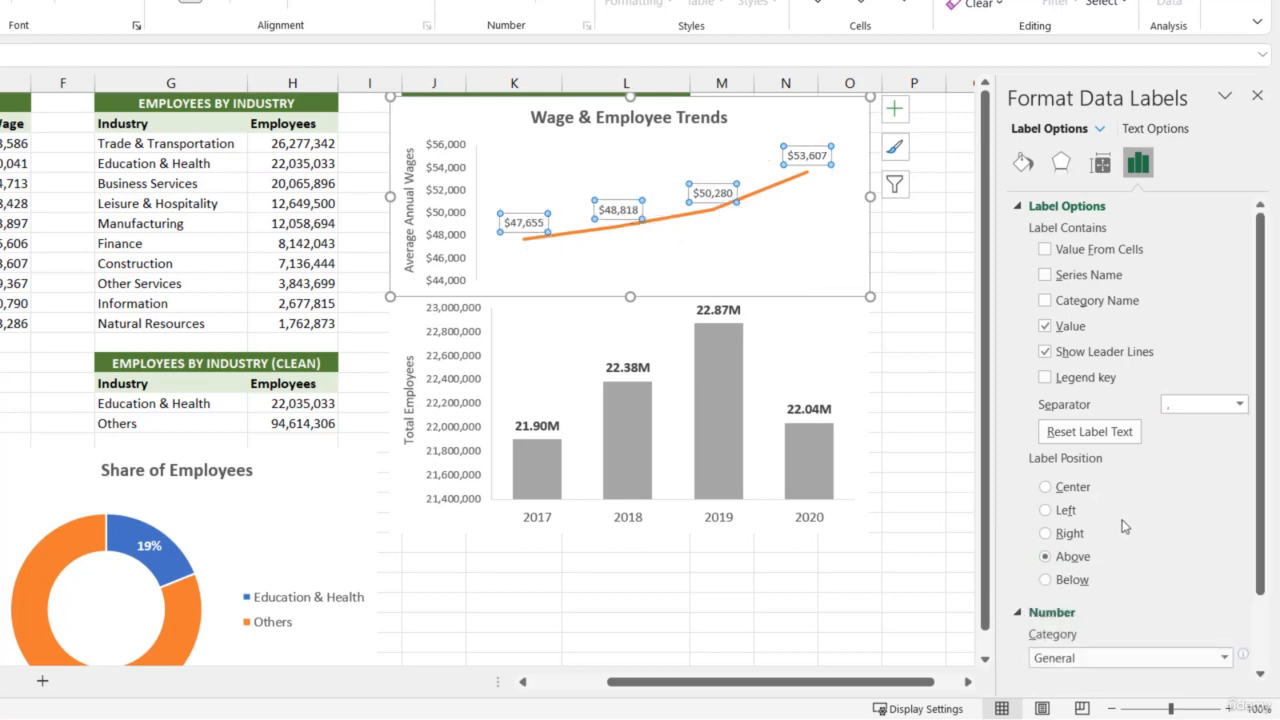
{"action": "scroll", "coordinate": [1122, 527], "scroll_direction": "down", "scroll_amount": 2}
{"action": "left_click", "coordinate": [1146, 569]}
{"action": "left_click", "coordinate": [1112, 548]}
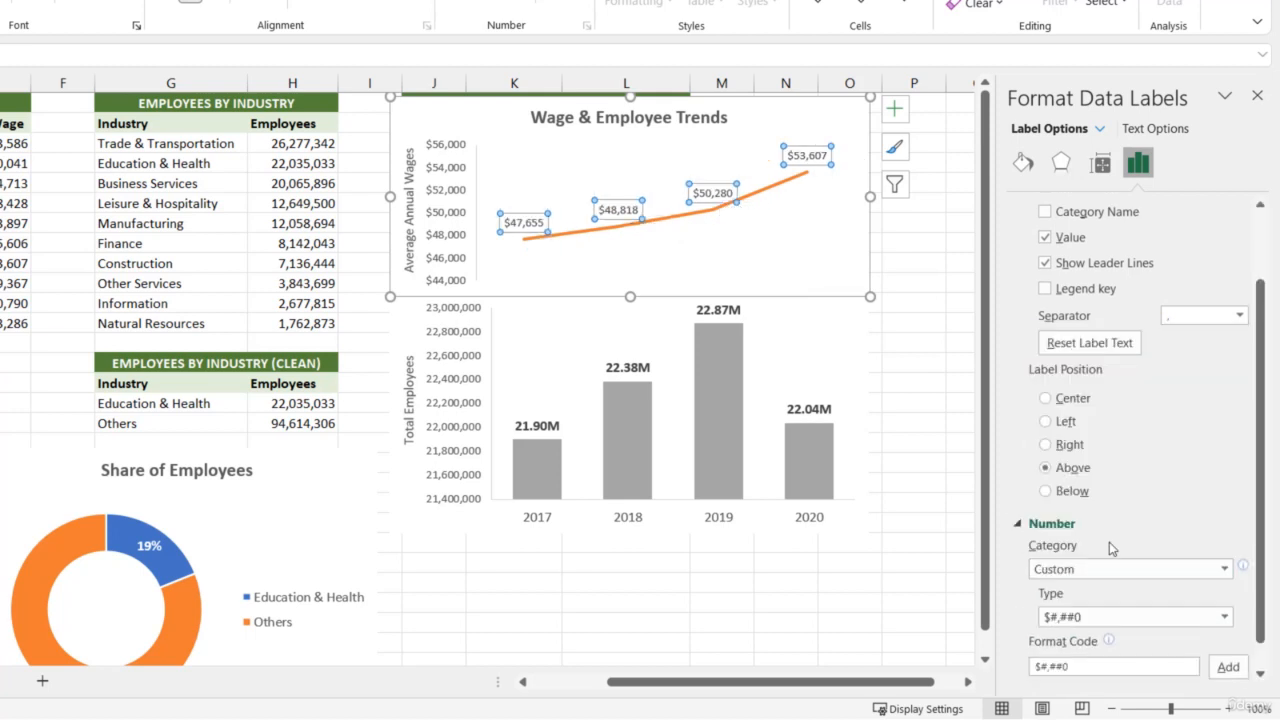
{"action": "scroll", "coordinate": [1110, 600], "scroll_direction": "down", "scroll_amount": 1}
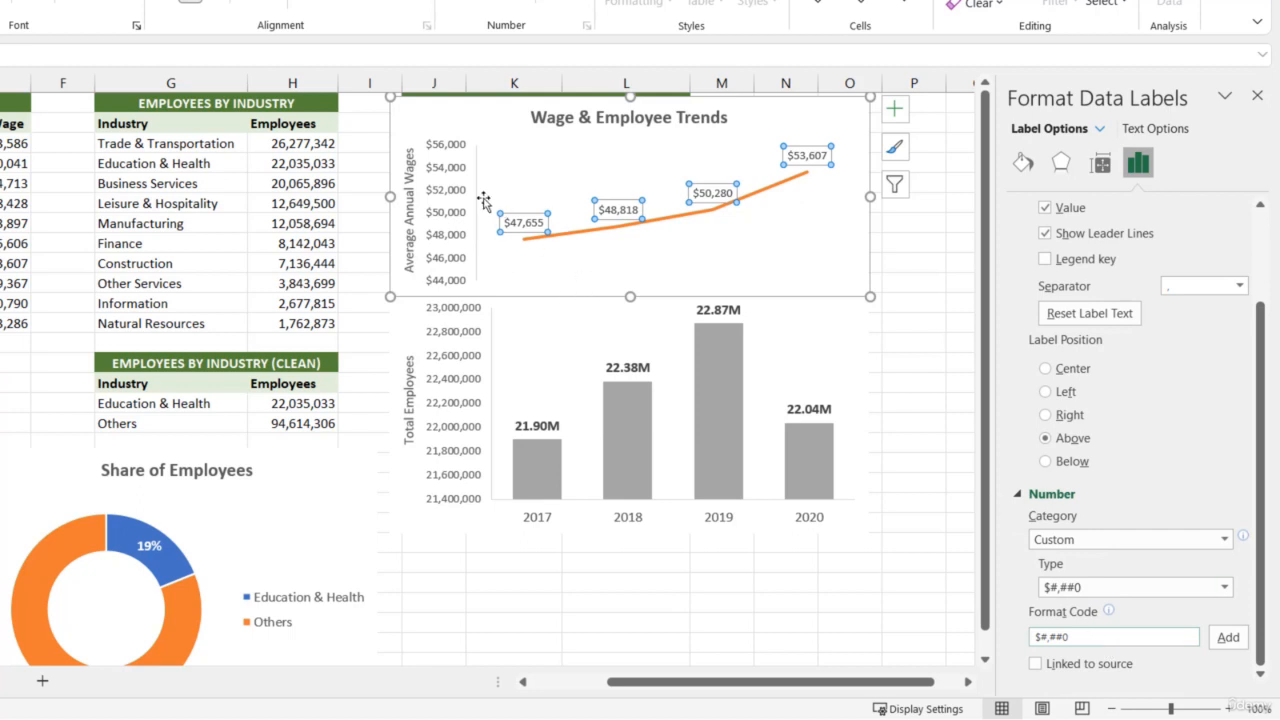
{"action": "left_click", "coordinate": [1078, 633]}
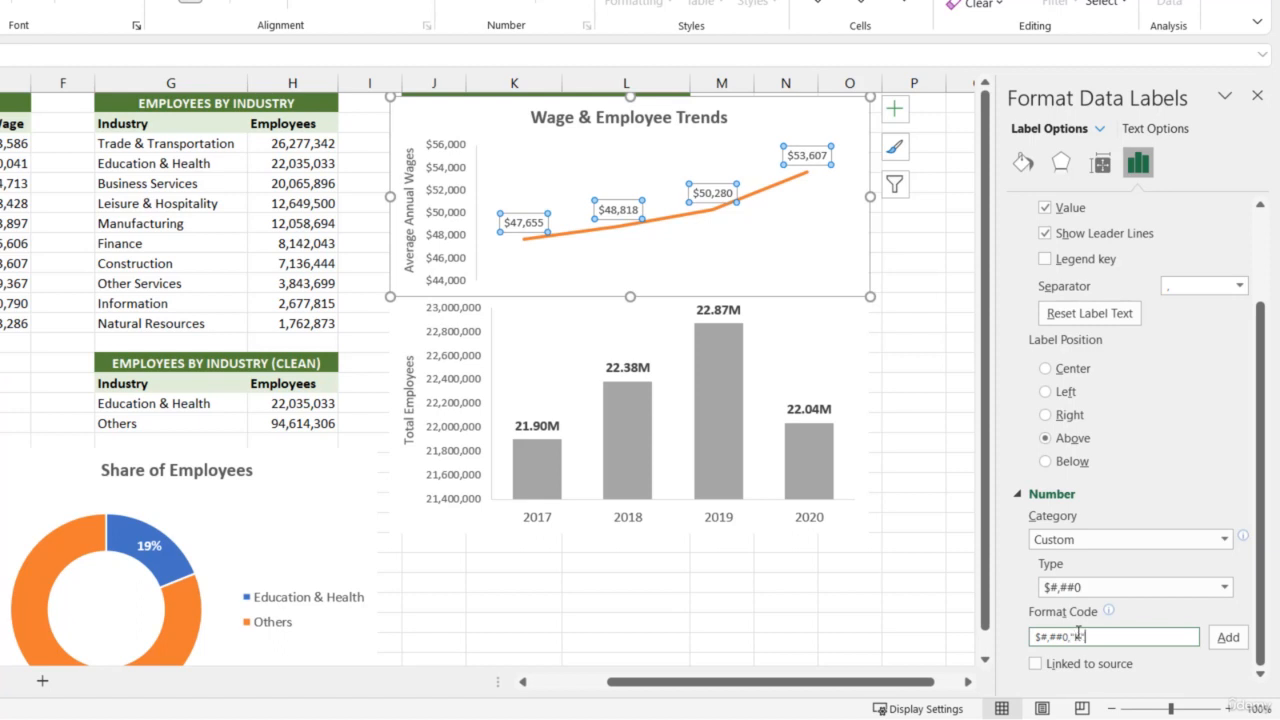
{"action": "left_click", "coordinate": [1228, 637]}
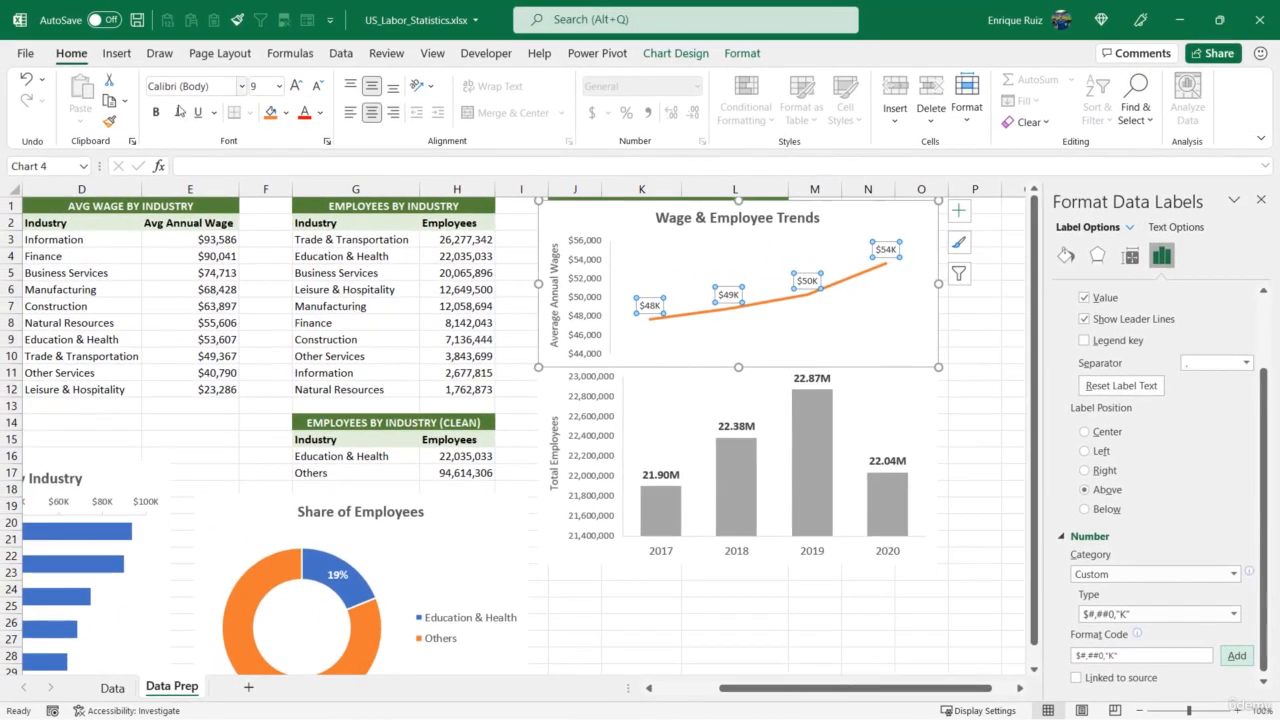
{"action": "left_click", "coordinate": [296, 85]}
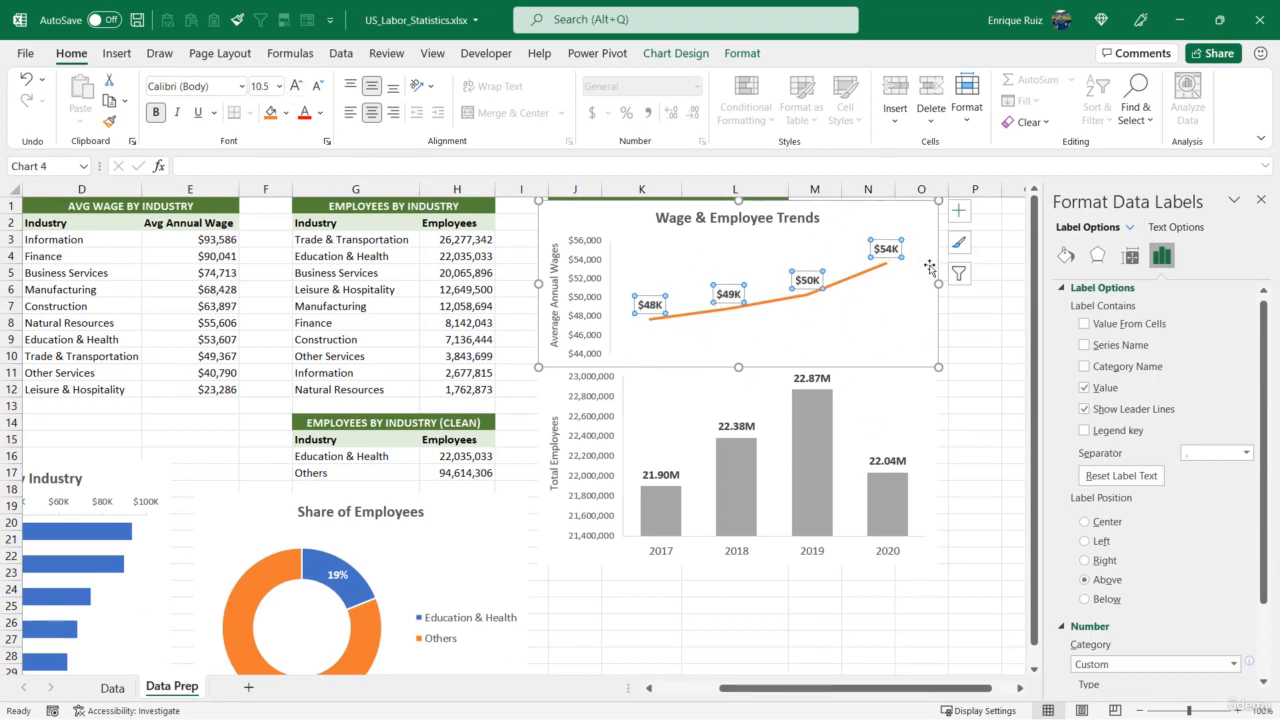
Turn on built-in circle markers for the average-wage line series
{"action": "left_click", "coordinate": [801, 302]}
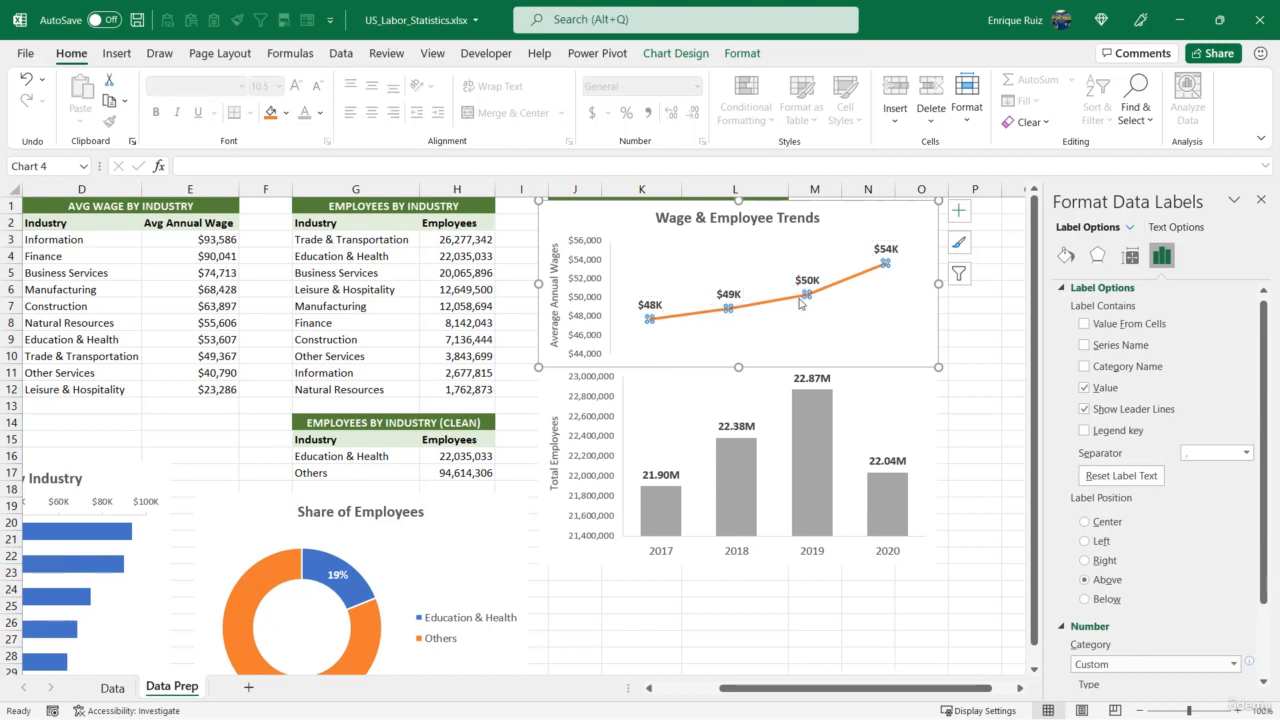
{"action": "left_click", "coordinate": [1066, 256]}
{"action": "left_click", "coordinate": [1141, 295]}
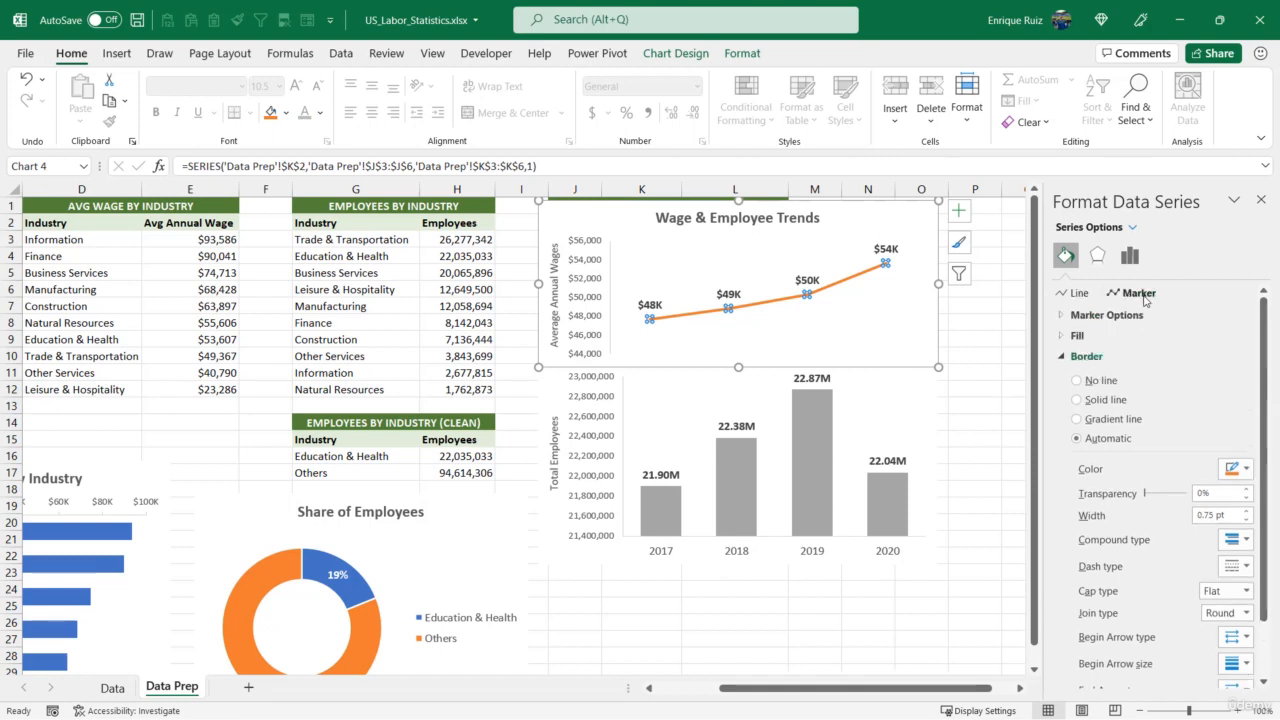
{"action": "left_click", "coordinate": [1128, 316]}
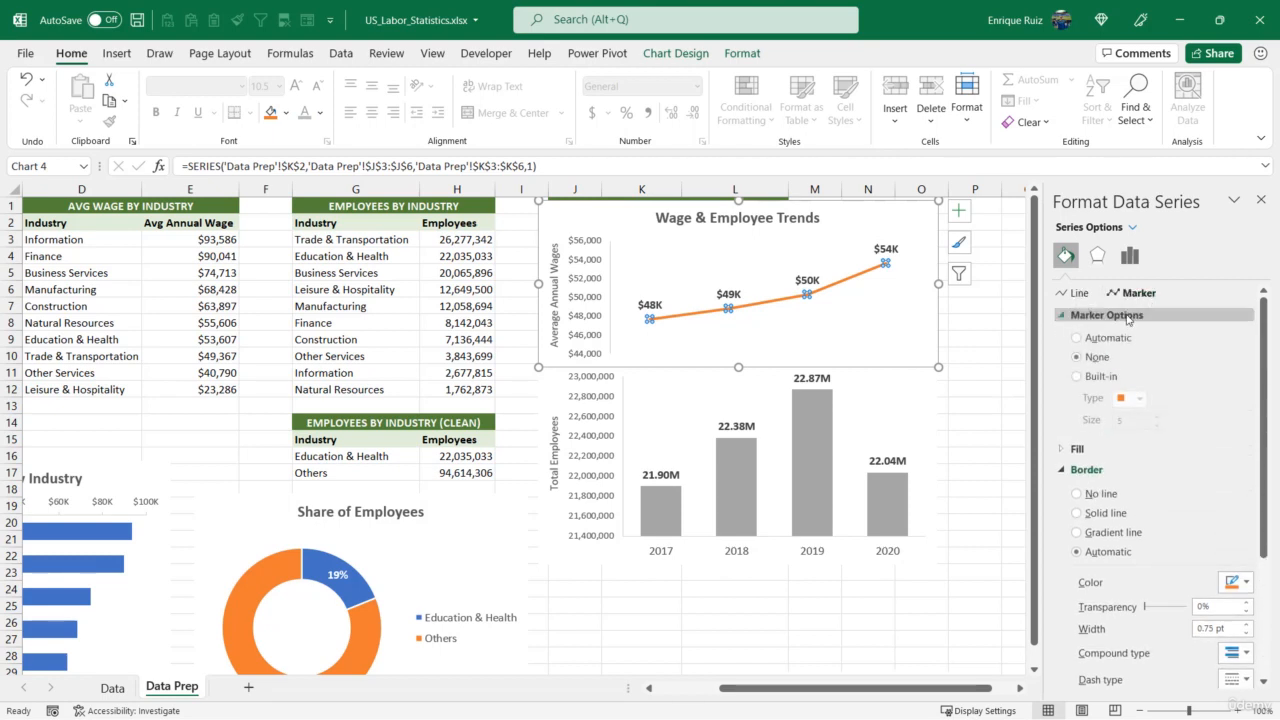
{"action": "left_click", "coordinate": [1102, 377]}
{"action": "left_click", "coordinate": [1143, 401]}
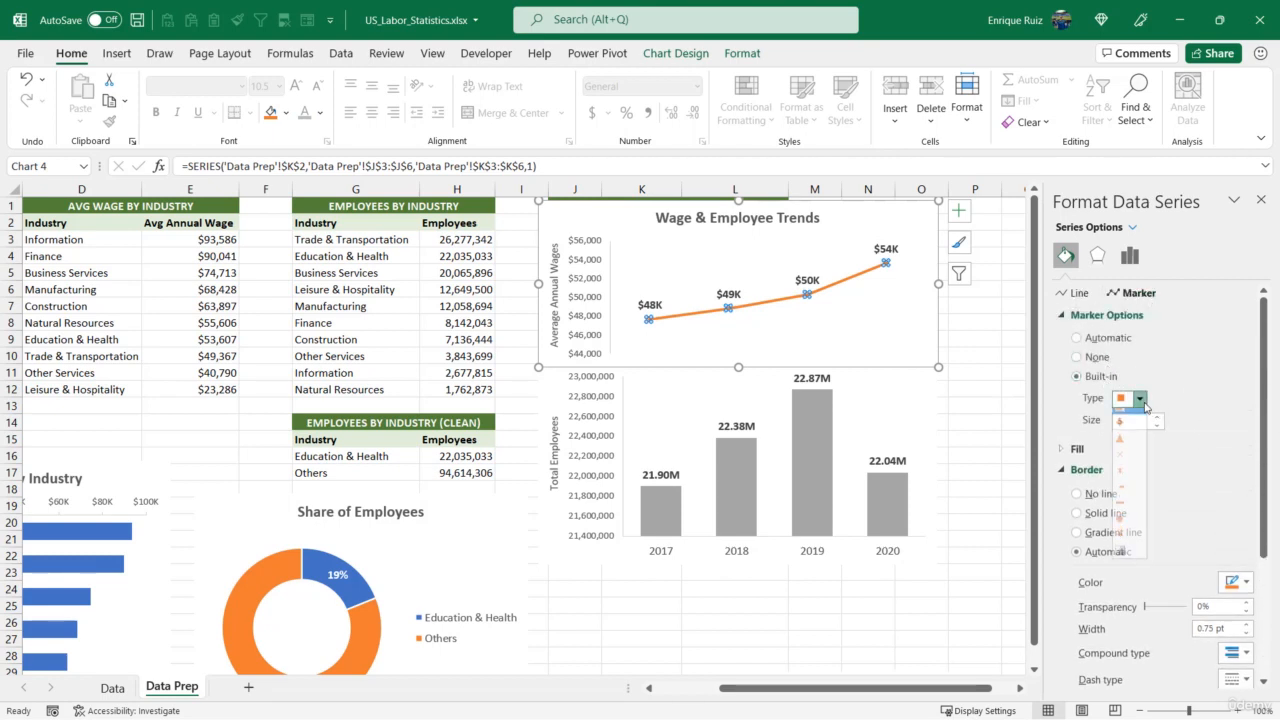
{"action": "left_click", "coordinate": [1130, 535]}
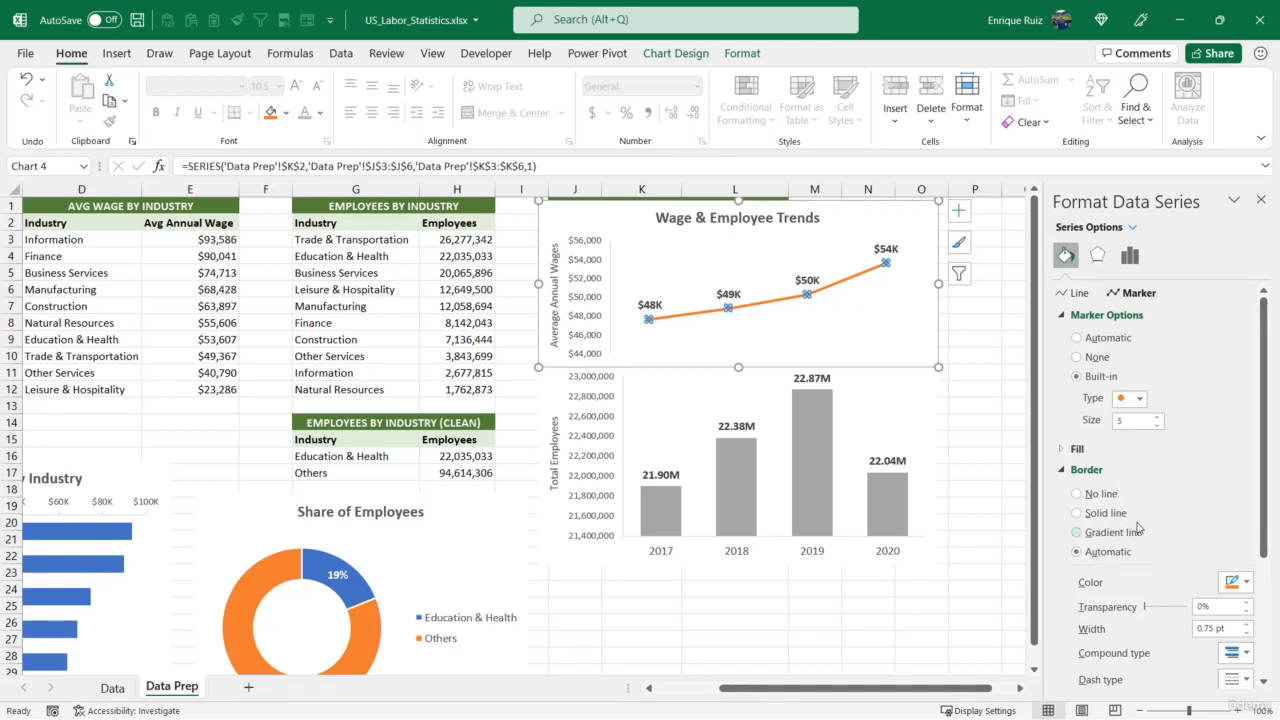
Set the average-wage line's marker size to 7
{"action": "left_click", "coordinate": [1157, 418]}
{"action": "left_click", "coordinate": [1157, 418]}
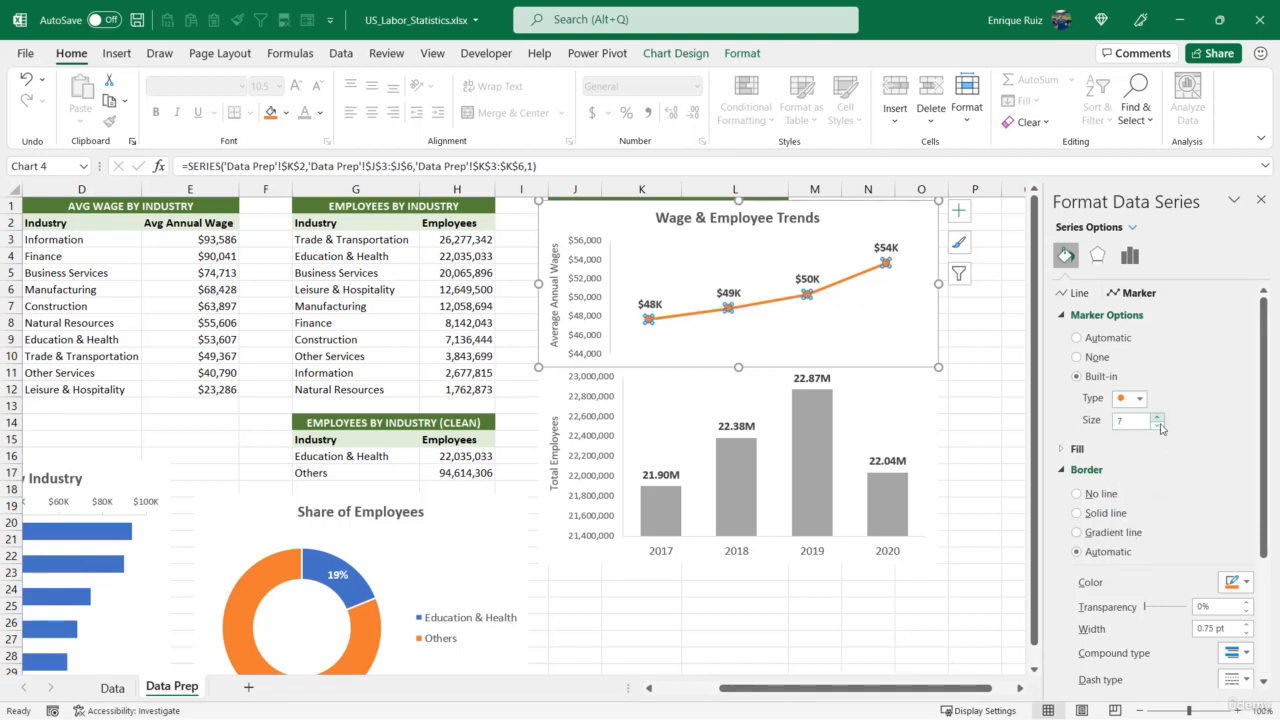
{"action": "scroll", "coordinate": [1171, 474], "scroll_direction": "down", "scroll_amount": 1}
{"action": "scroll", "coordinate": [1128, 425], "scroll_direction": "up", "scroll_amount": 1}
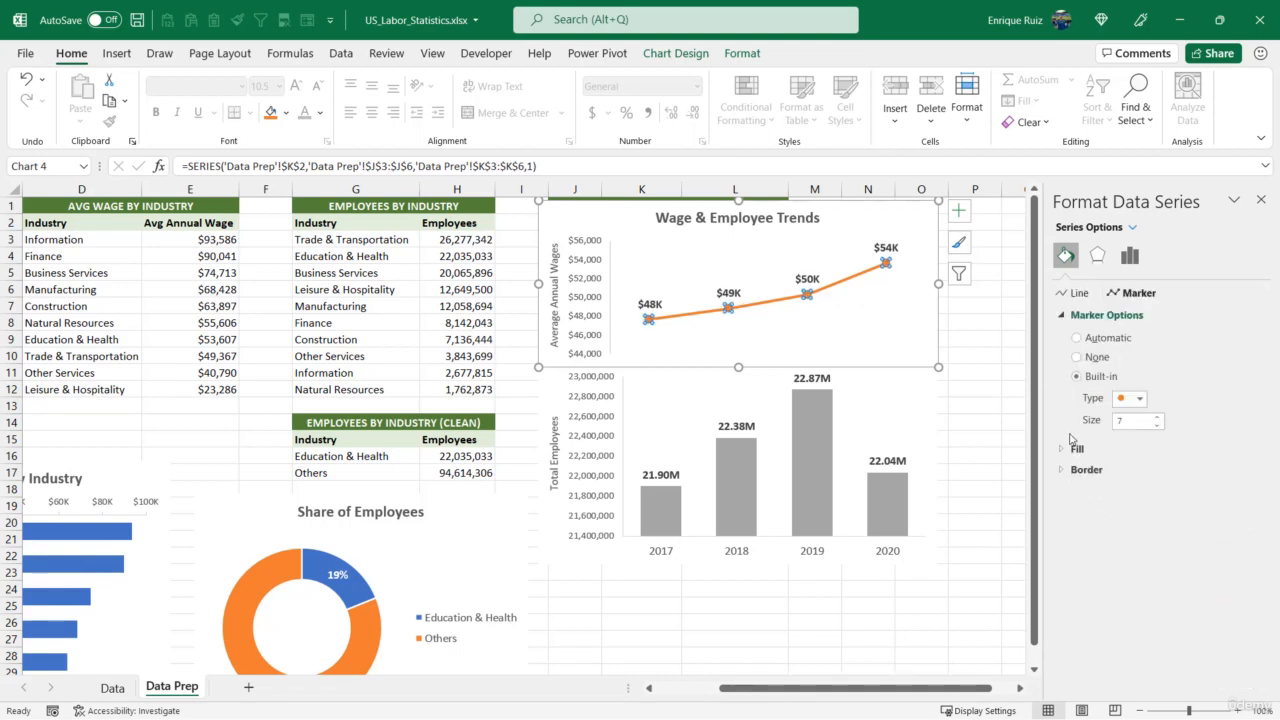
Give the line markers a solid white fill
{"action": "left_click", "coordinate": [1110, 449]}
{"action": "left_click", "coordinate": [1102, 492]}
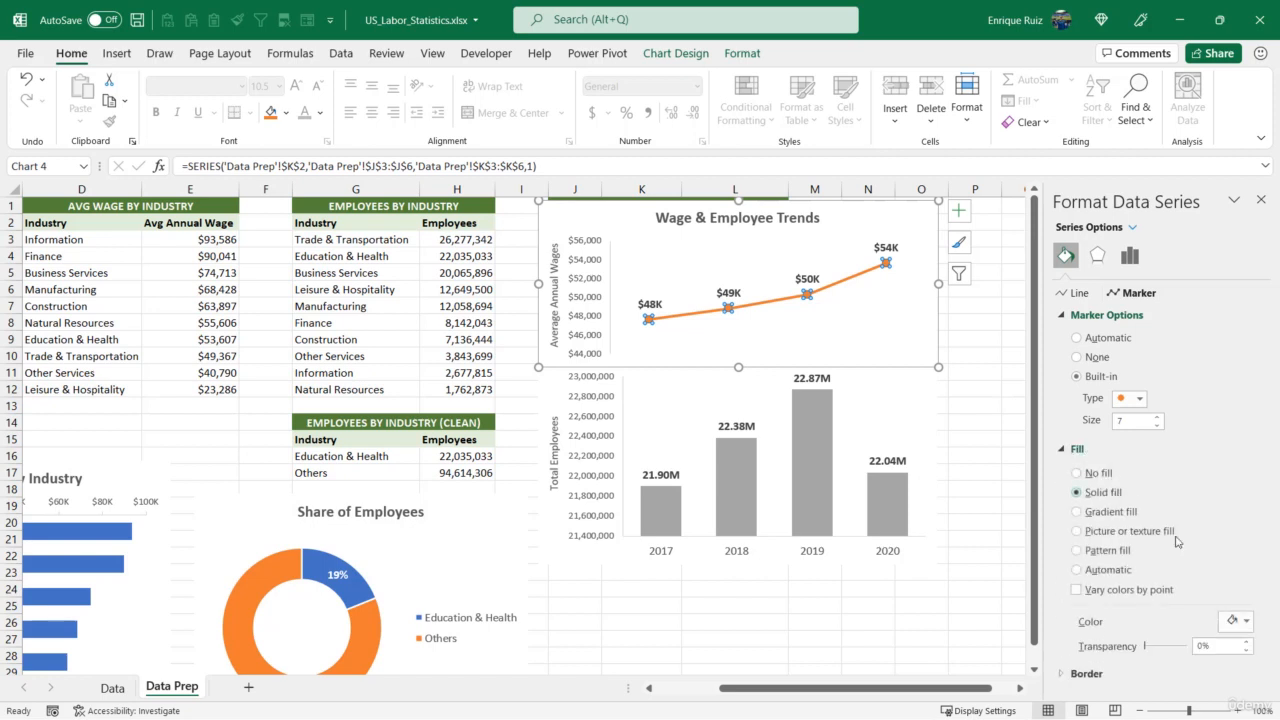
{"action": "left_click", "coordinate": [1235, 622]}
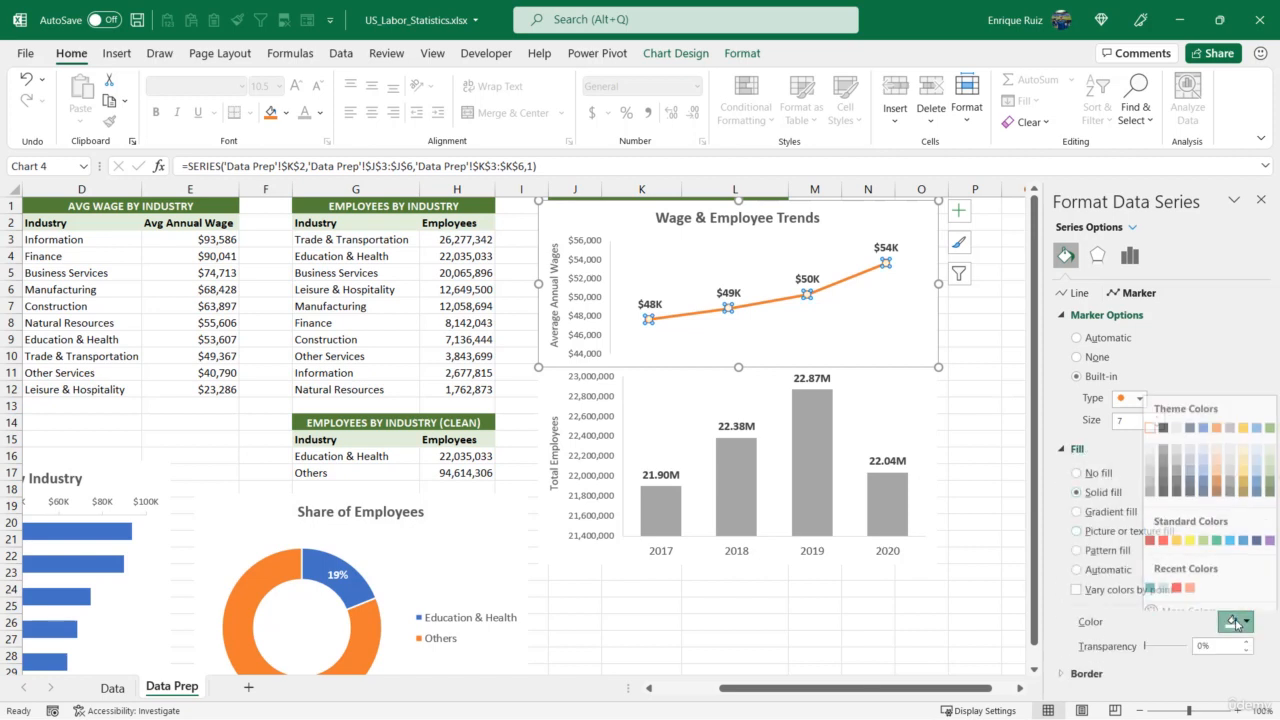
{"action": "left_click", "coordinate": [1150, 419]}
Give the line markers a solid border 1.5 pt wide
{"action": "left_click", "coordinate": [1090, 672]}
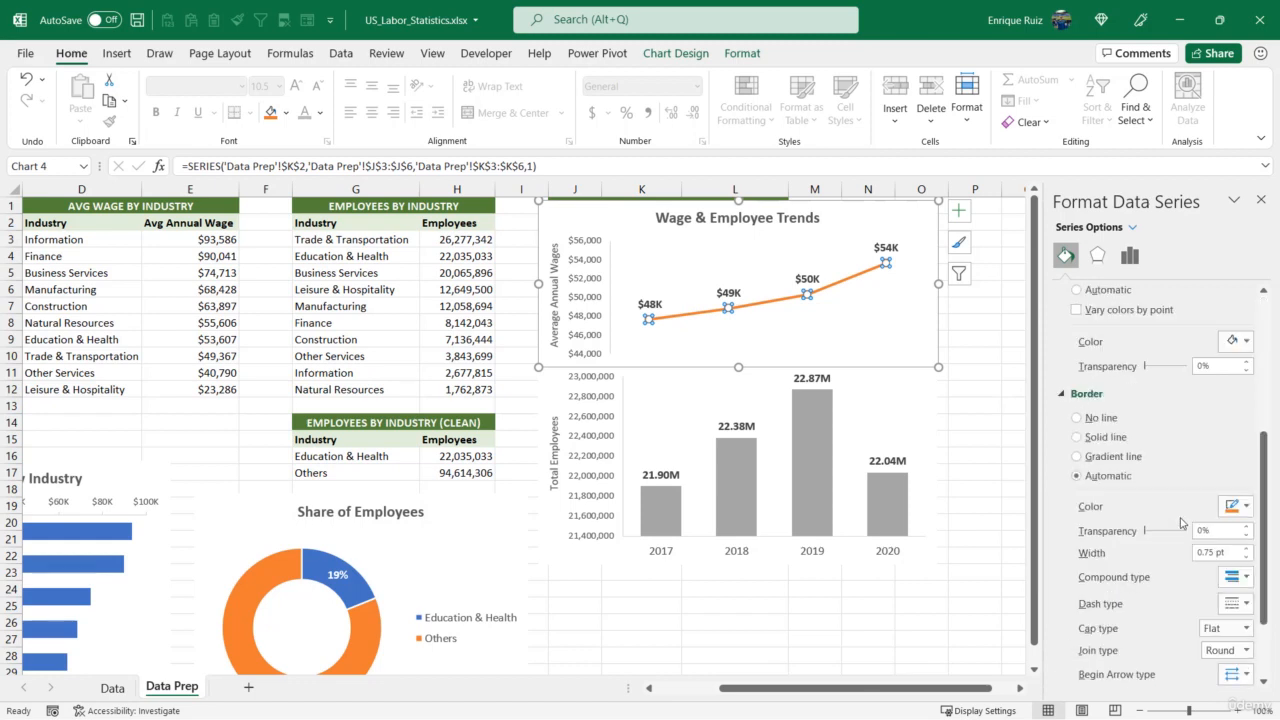
{"action": "left_click", "coordinate": [1246, 444]}
{"action": "left_click", "coordinate": [1246, 444]}
{"action": "left_click", "coordinate": [1246, 444]}
{"action": "left_click", "coordinate": [1246, 444]}
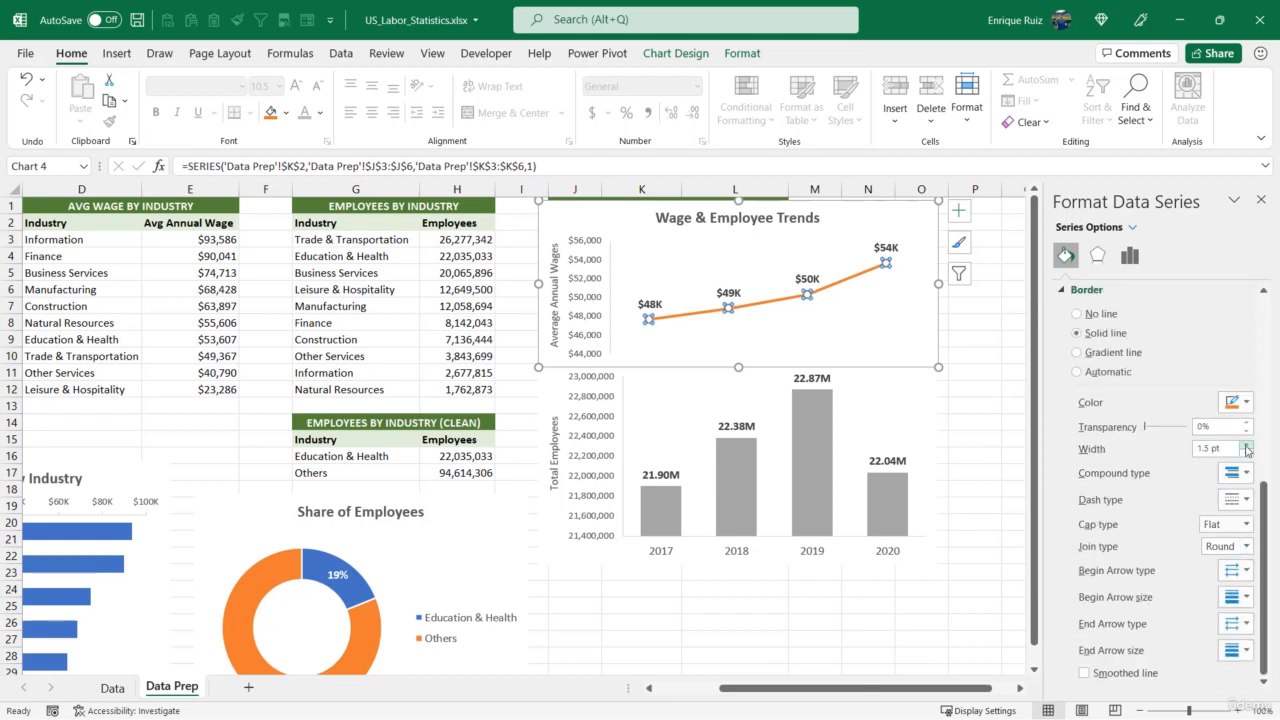
{"action": "left_click", "coordinate": [1246, 444]}
{"action": "left_click", "coordinate": [1246, 444]}
{"action": "left_click", "coordinate": [958, 320]}
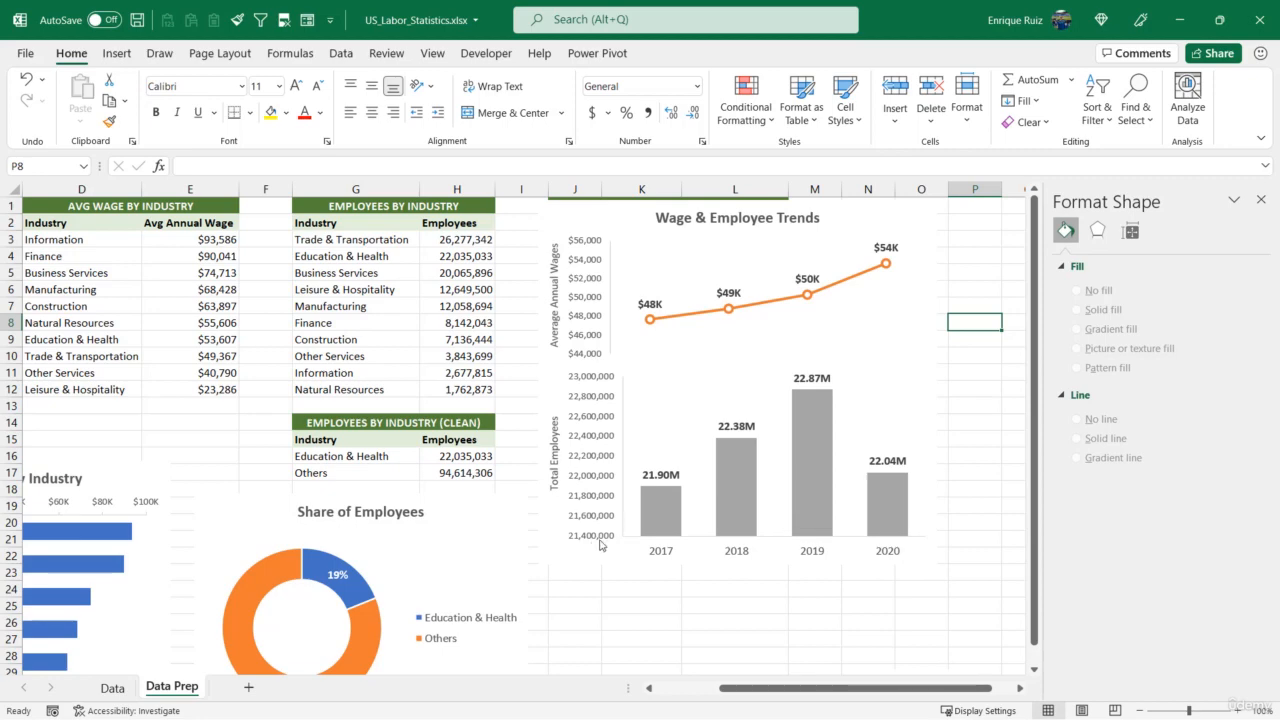
Set the employees chart's vertical axis minimum bound to 0 and close the formatting pane
{"action": "left_click", "coordinate": [597, 418]}
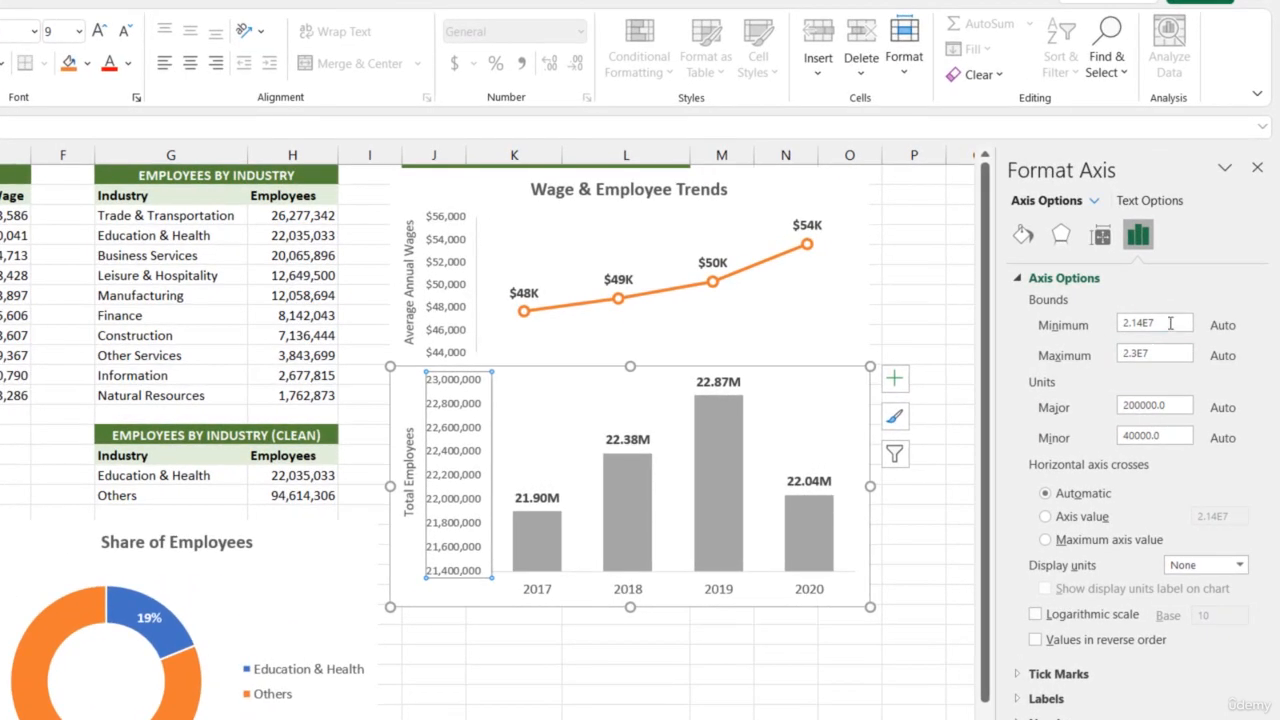
{"action": "left_click_drag", "start_coordinate": [1170, 323], "coordinate": [1040, 330]}
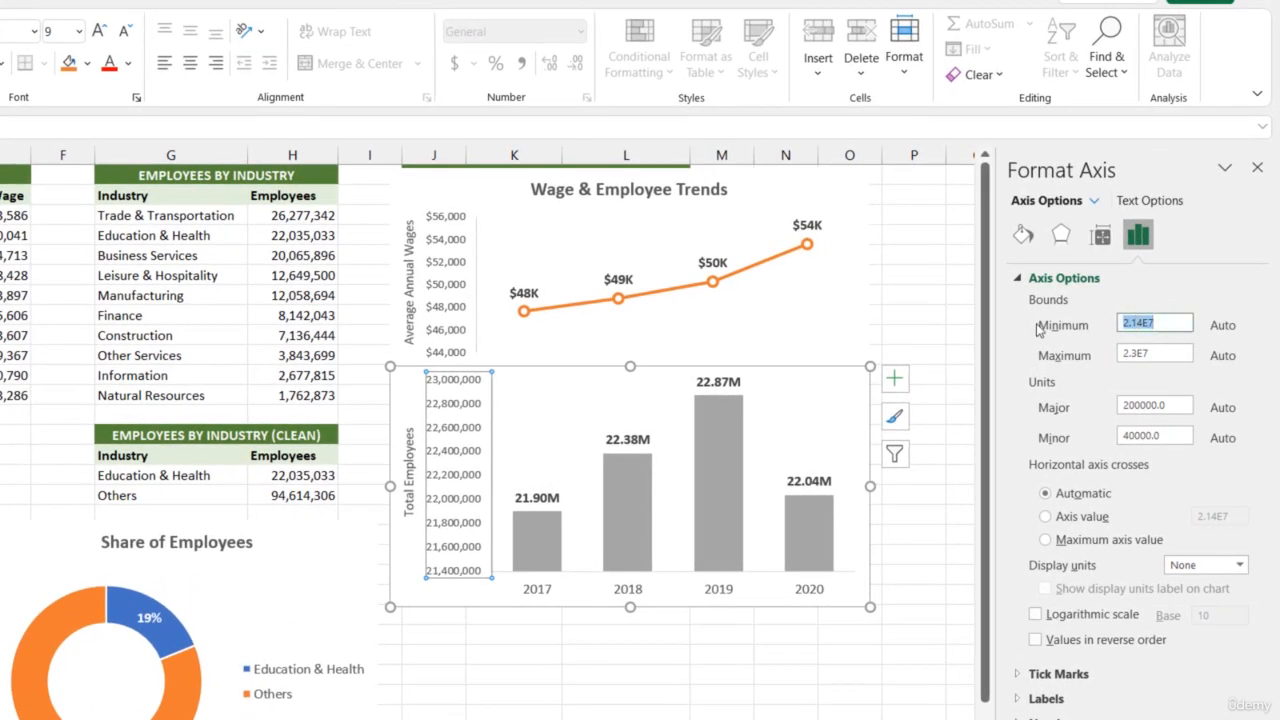
{"action": "type", "text": "0"}
{"action": "key", "text": "Return"}
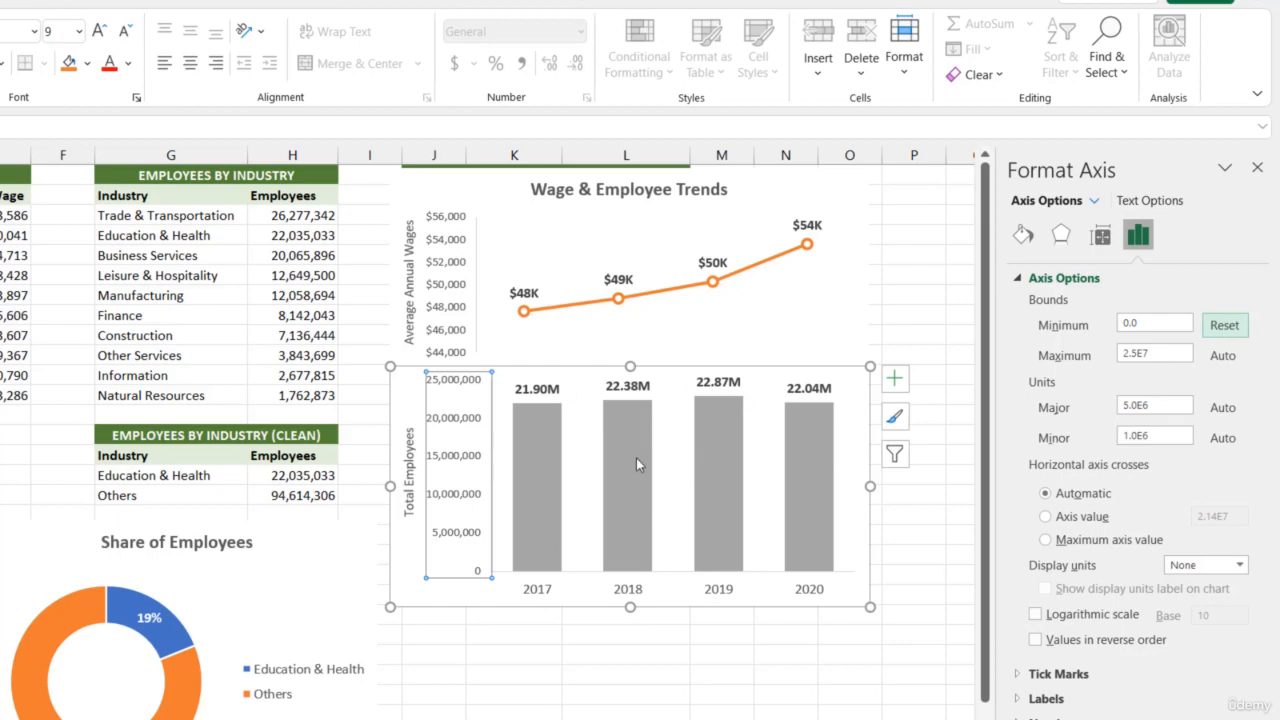
{"action": "left_click_drag", "start_coordinate": [908, 711], "coordinate": [825, 691]}
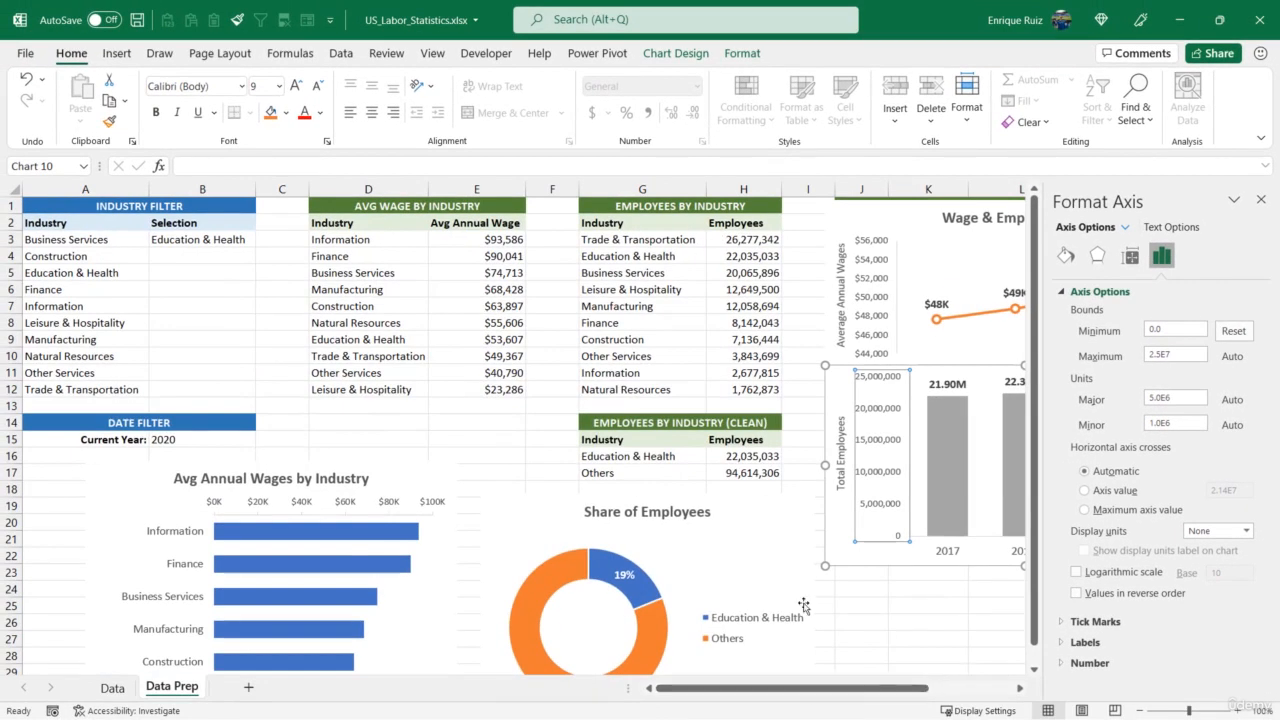
{"action": "left_click", "coordinate": [1260, 202]}
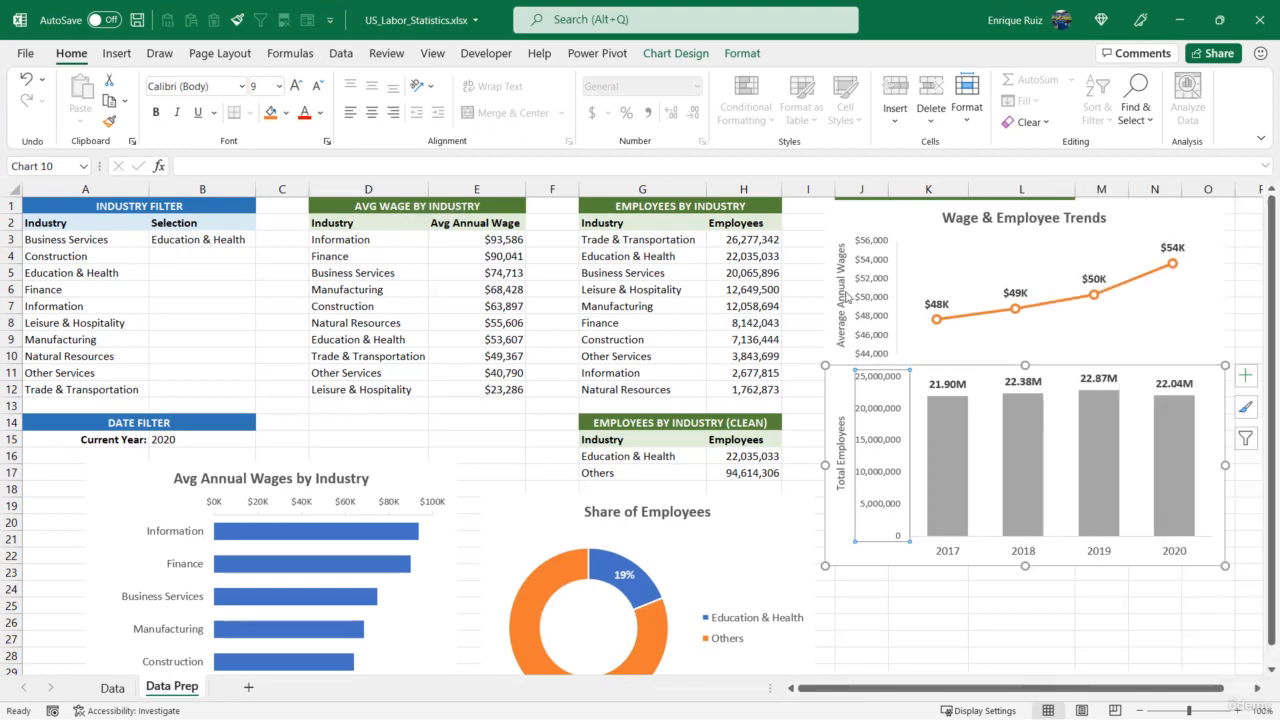
Switch the industry filter to Leisure & Hospitality and then Natural Resources to review how the charts respond
{"action": "left_click", "coordinate": [230, 241]}
{"action": "left_click", "coordinate": [263, 241]}
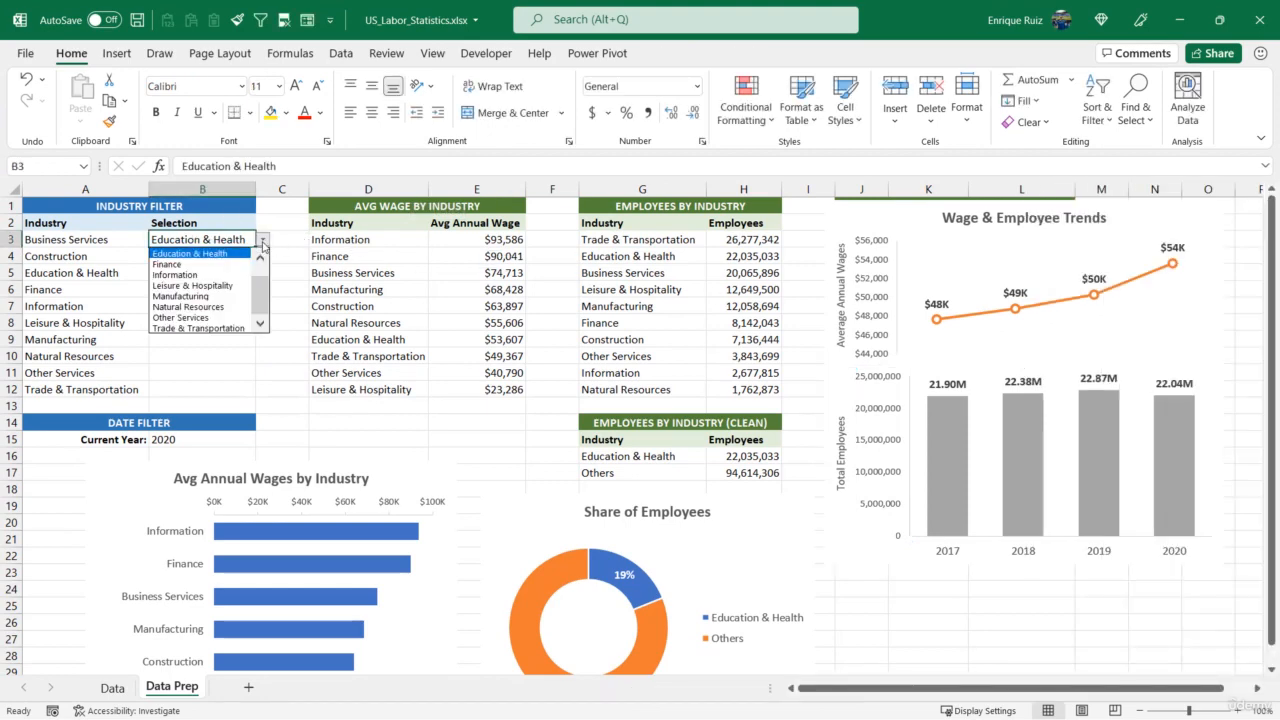
{"action": "left_click", "coordinate": [210, 290]}
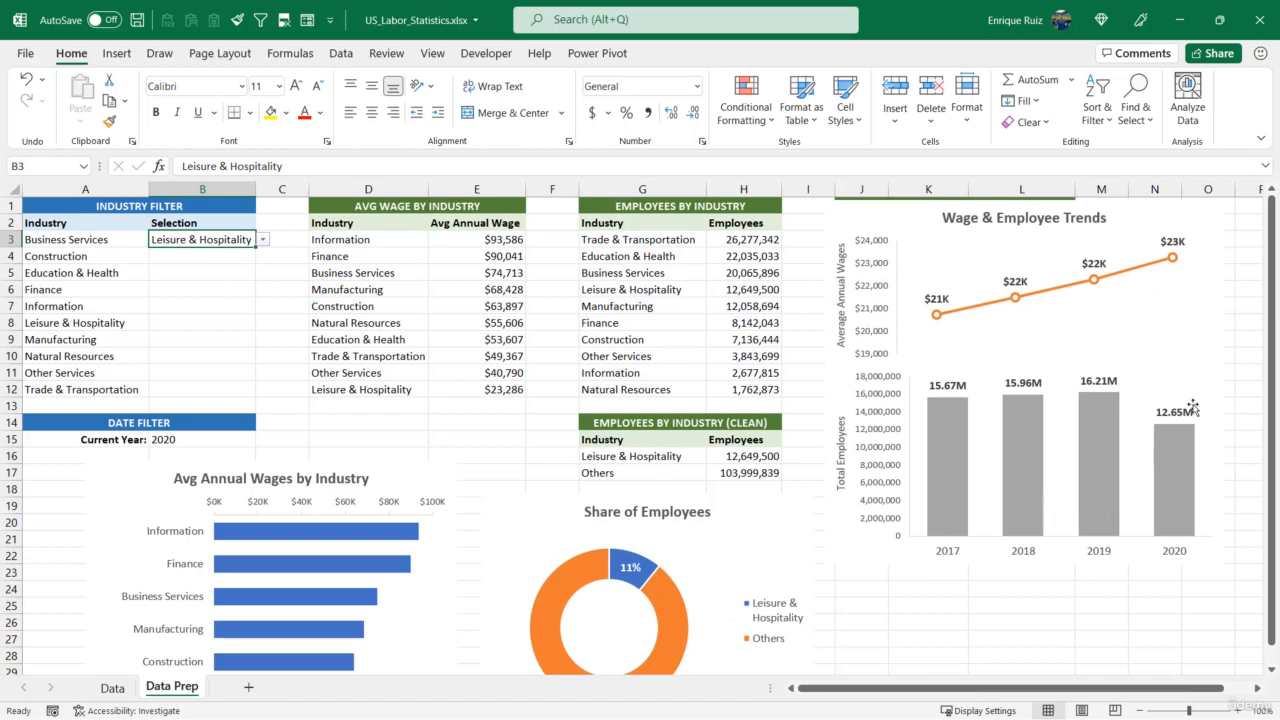
{"action": "mouse_move", "coordinate": [1081, 402]}
{"action": "mouse_move", "coordinate": [951, 404]}
{"action": "left_click", "coordinate": [265, 245]}
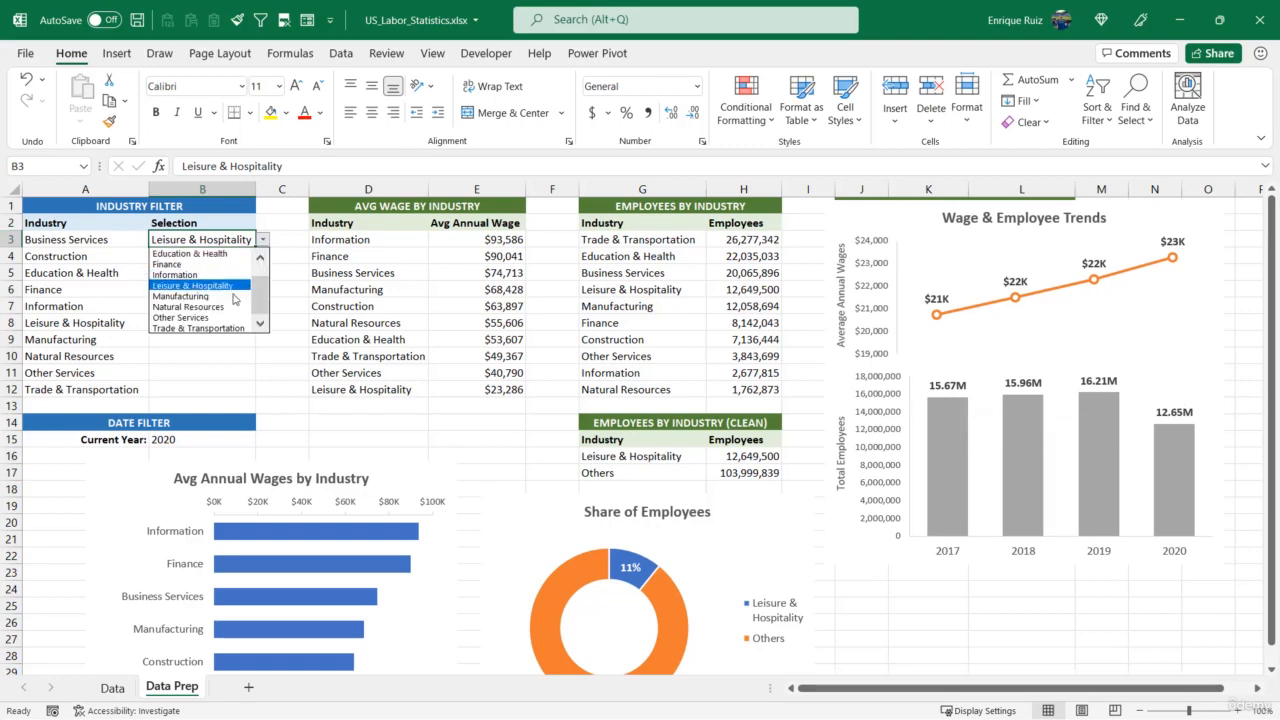
{"action": "left_click", "coordinate": [236, 306]}
Switch the industry filter through Construction, Manufacturing and back to Construction to review the charts
{"action": "left_click", "coordinate": [265, 242]}
{"action": "scroll", "coordinate": [259, 280], "scroll_direction": "up", "scroll_amount": 2}
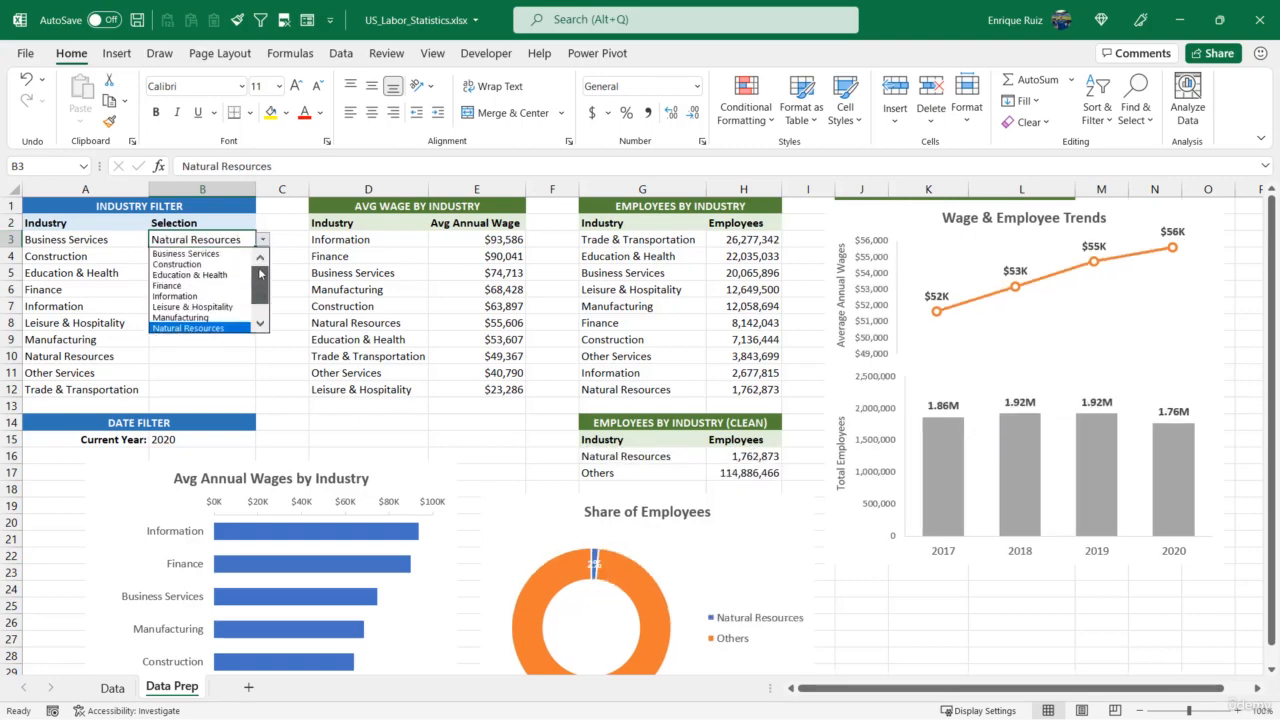
{"action": "left_click", "coordinate": [190, 264]}
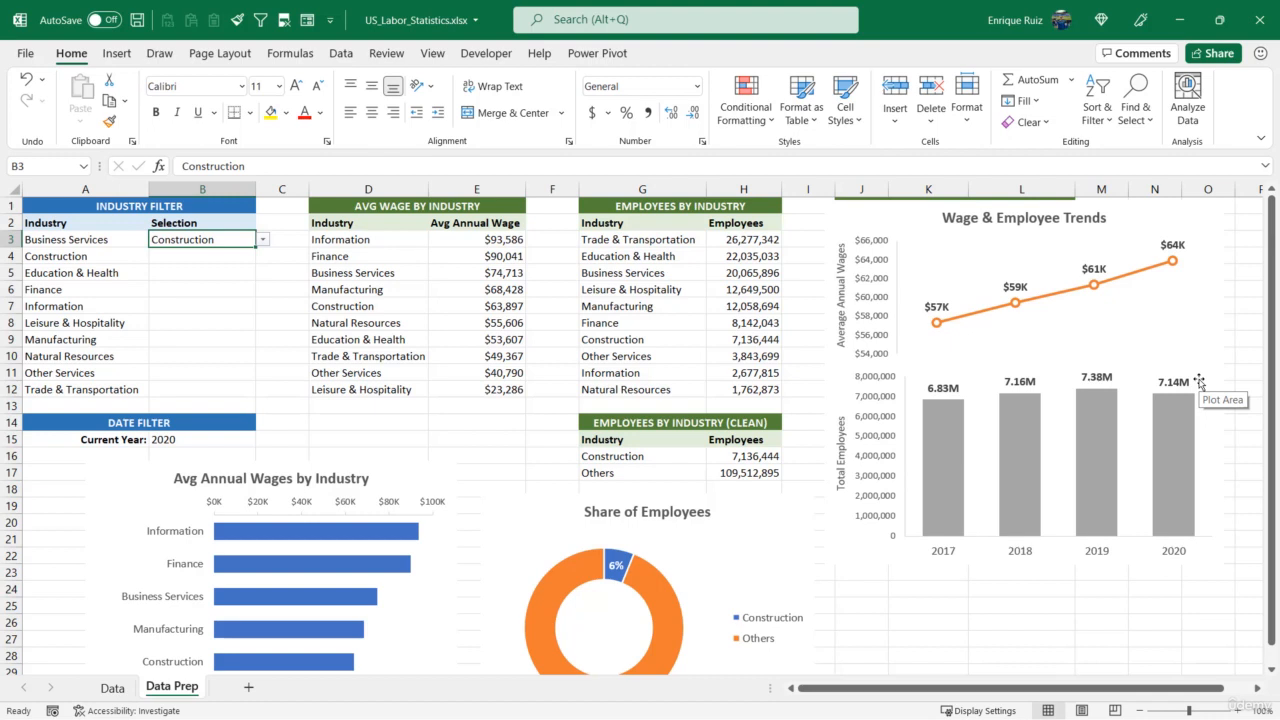
{"action": "left_click", "coordinate": [262, 240]}
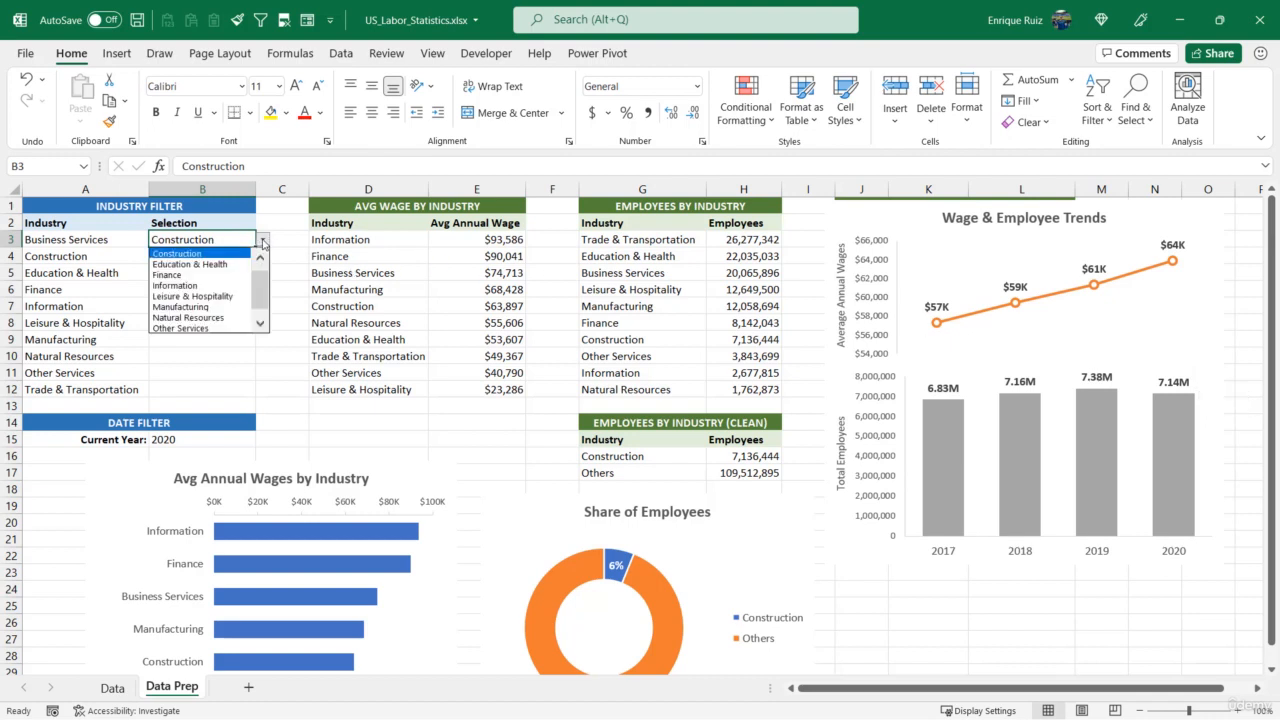
{"action": "left_click", "coordinate": [217, 307]}
{"action": "left_click", "coordinate": [262, 240]}
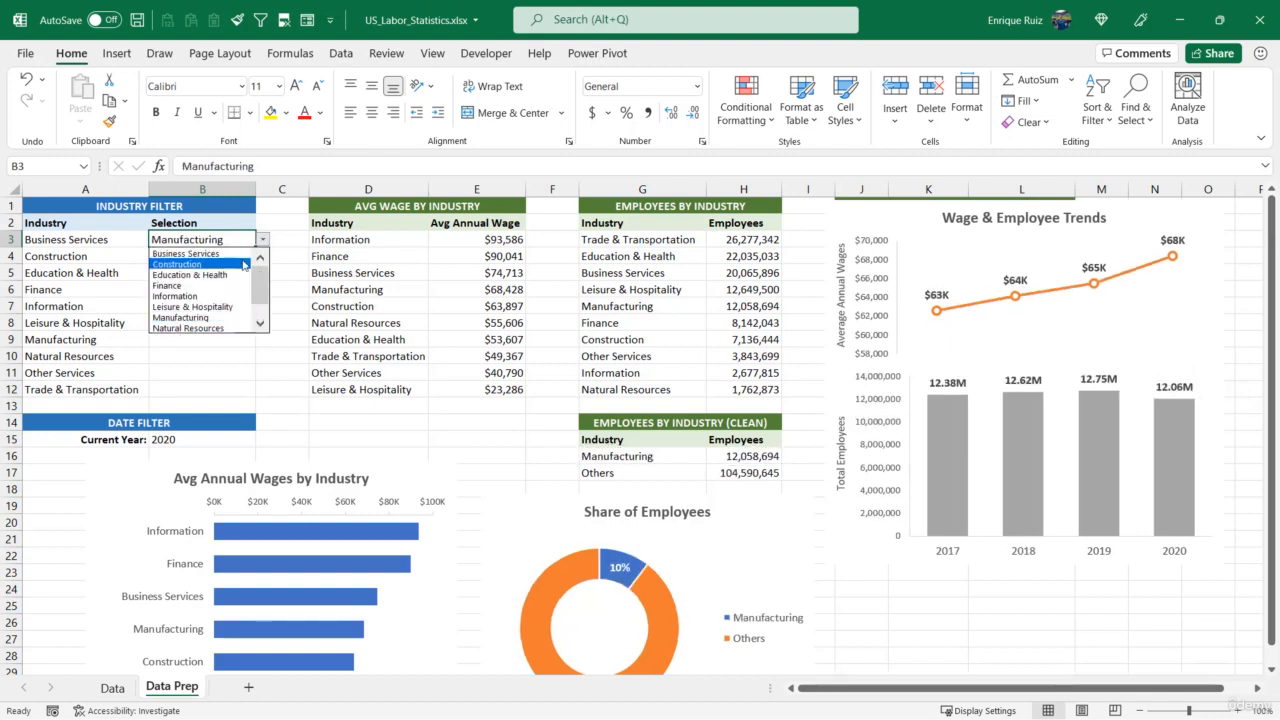
{"action": "left_click", "coordinate": [243, 263]}
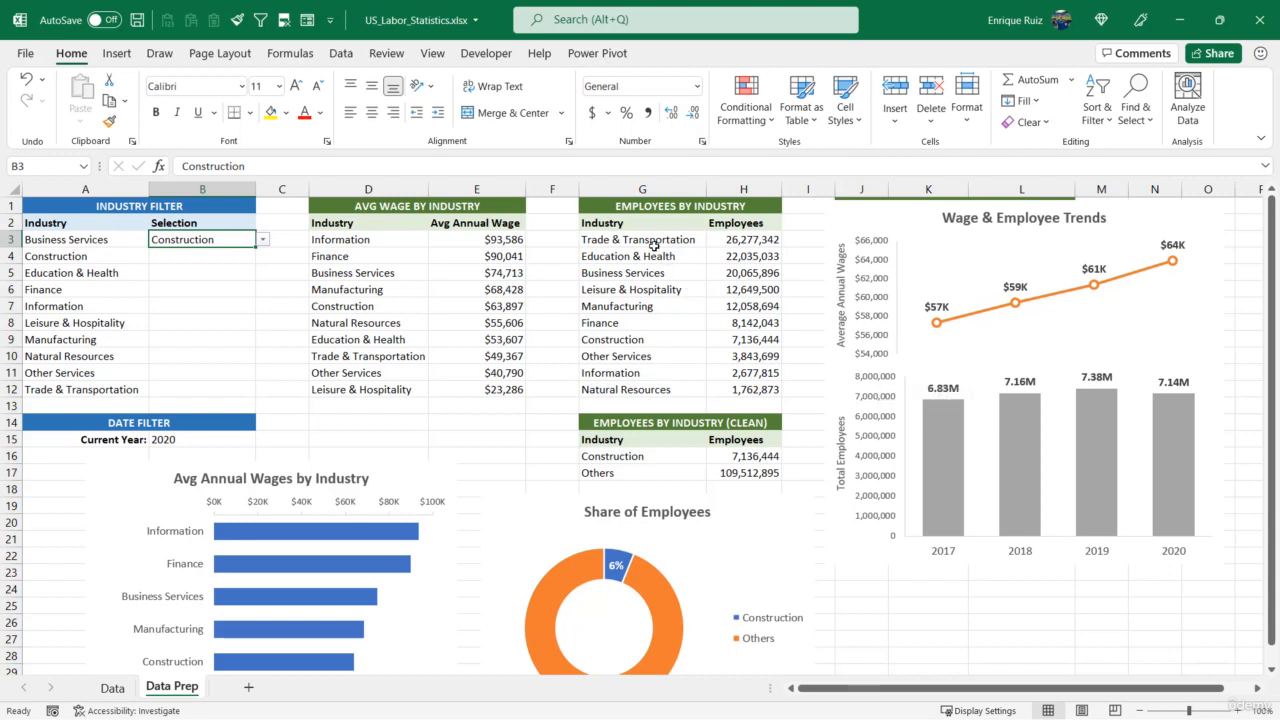
Inspect the employees formula in H3, then set the industry filter to Trade & Transportation
{"action": "left_click", "coordinate": [746, 241]}
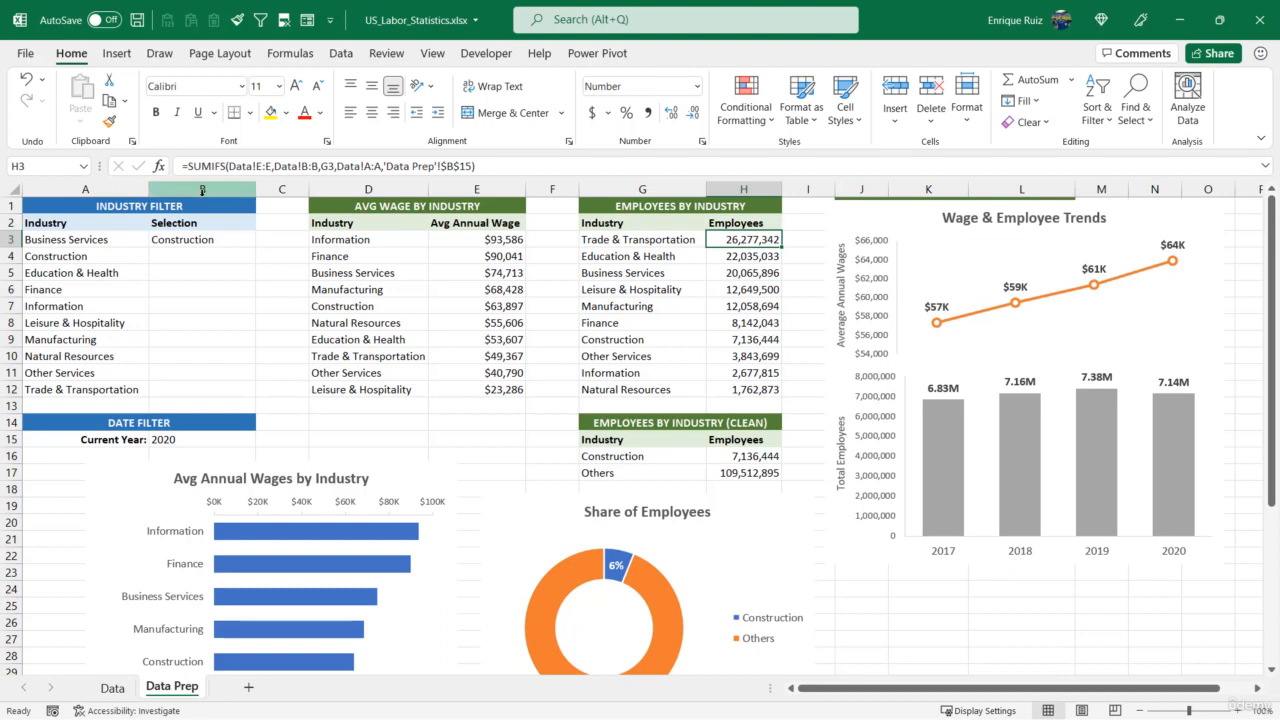
{"action": "left_click", "coordinate": [190, 240]}
{"action": "left_click", "coordinate": [262, 240]}
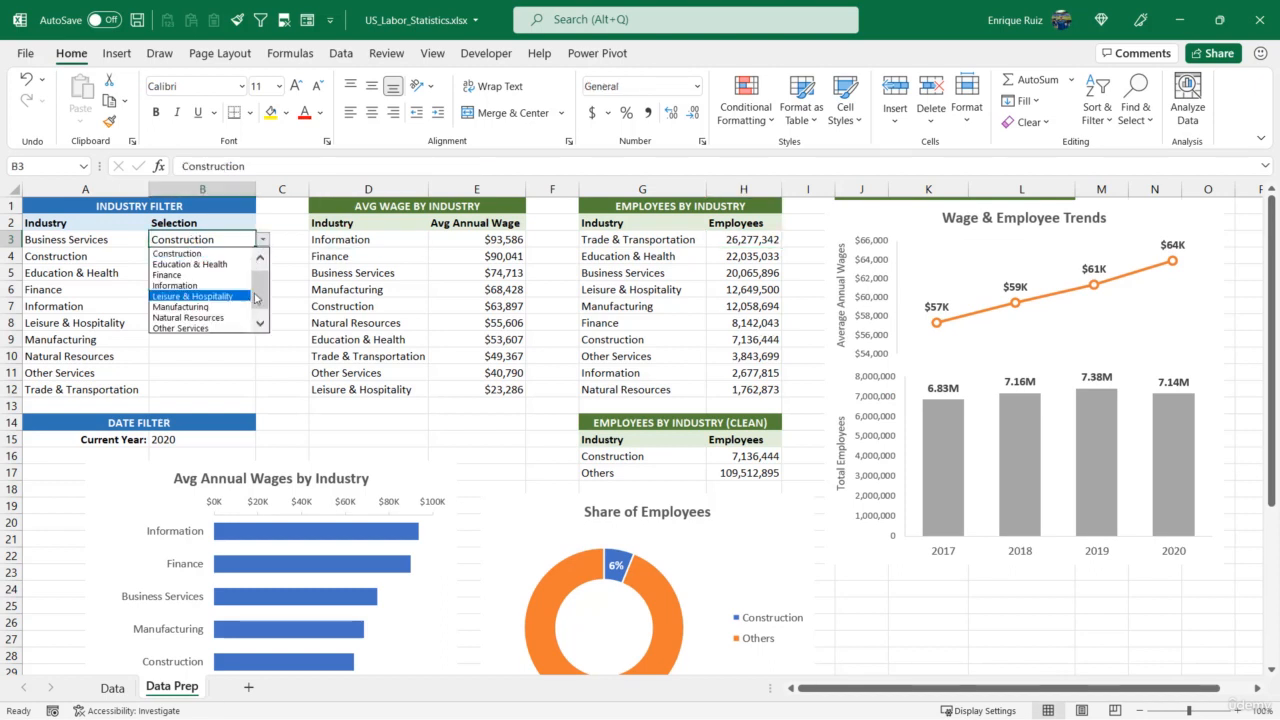
{"action": "left_click", "coordinate": [259, 322]}
{"action": "left_click", "coordinate": [232, 326]}
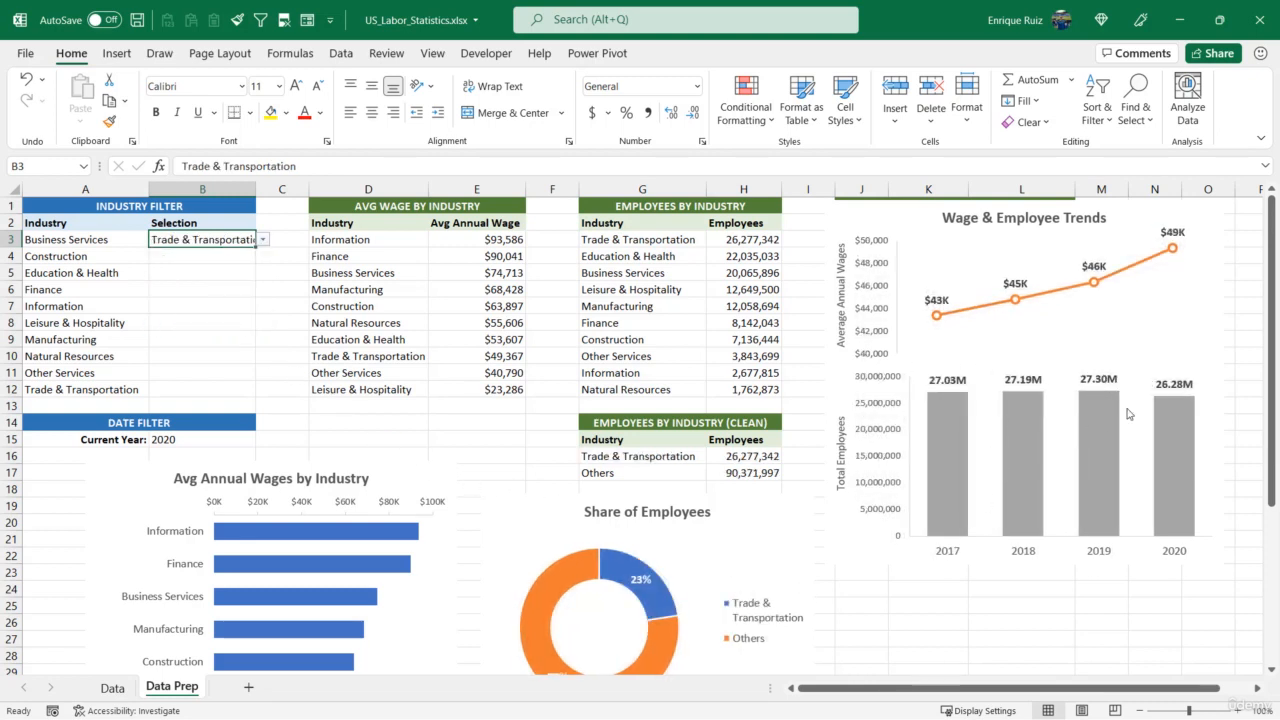
Fix the employees chart's vertical axis maximum bound at 30000000 and close the formatting pane
{"action": "left_click", "coordinate": [885, 383]}
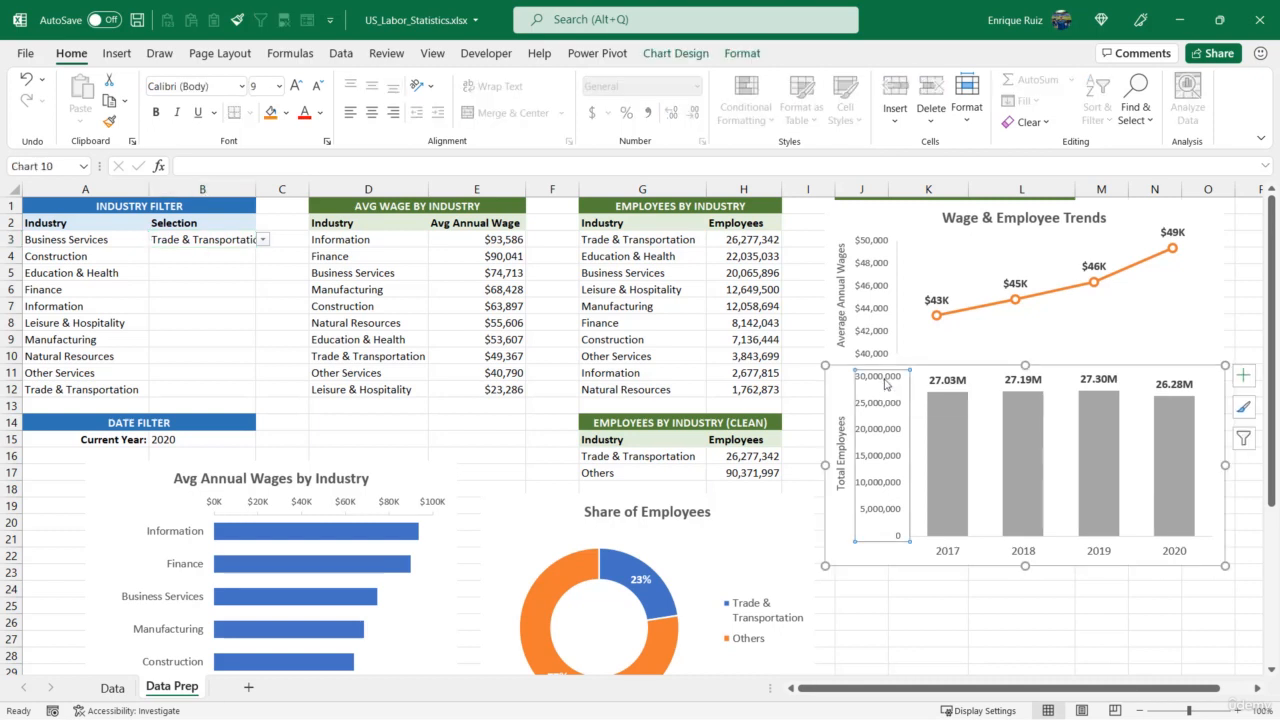
{"action": "right_click", "coordinate": [885, 383]}
{"action": "left_click", "coordinate": [939, 592]}
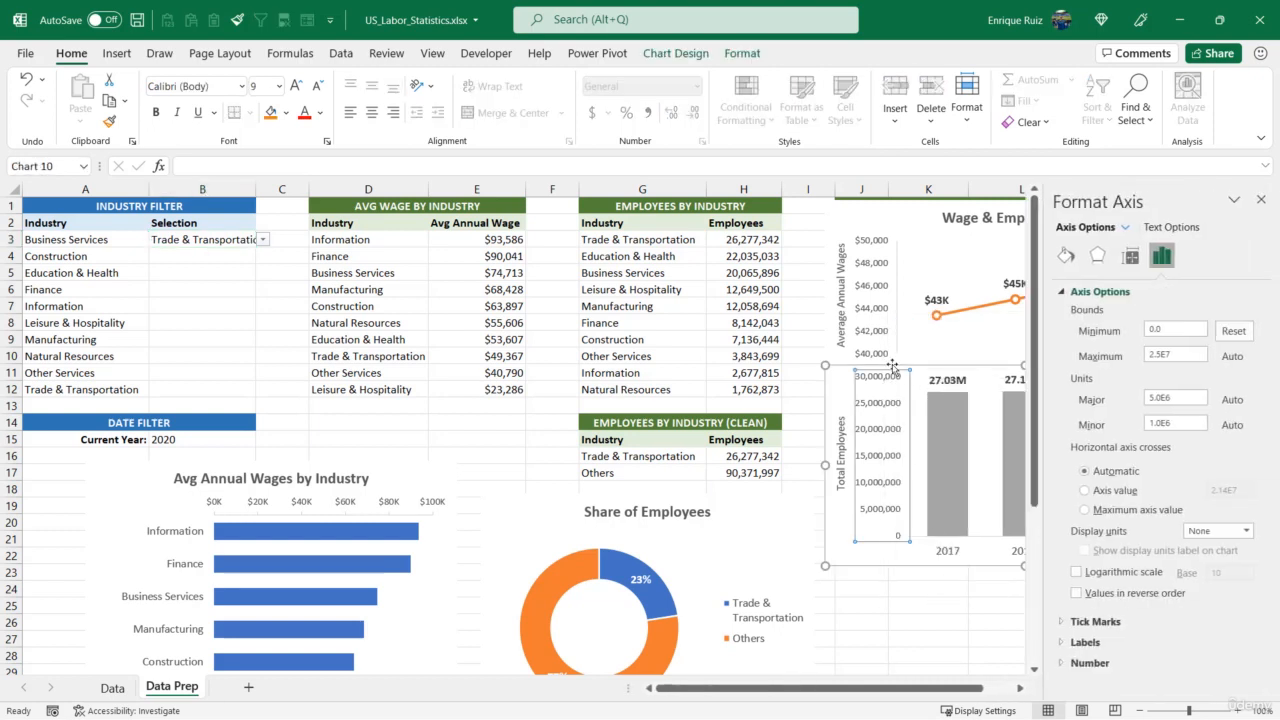
{"action": "left_click", "coordinate": [1172, 355]}
{"action": "type", "text": "30000000"}
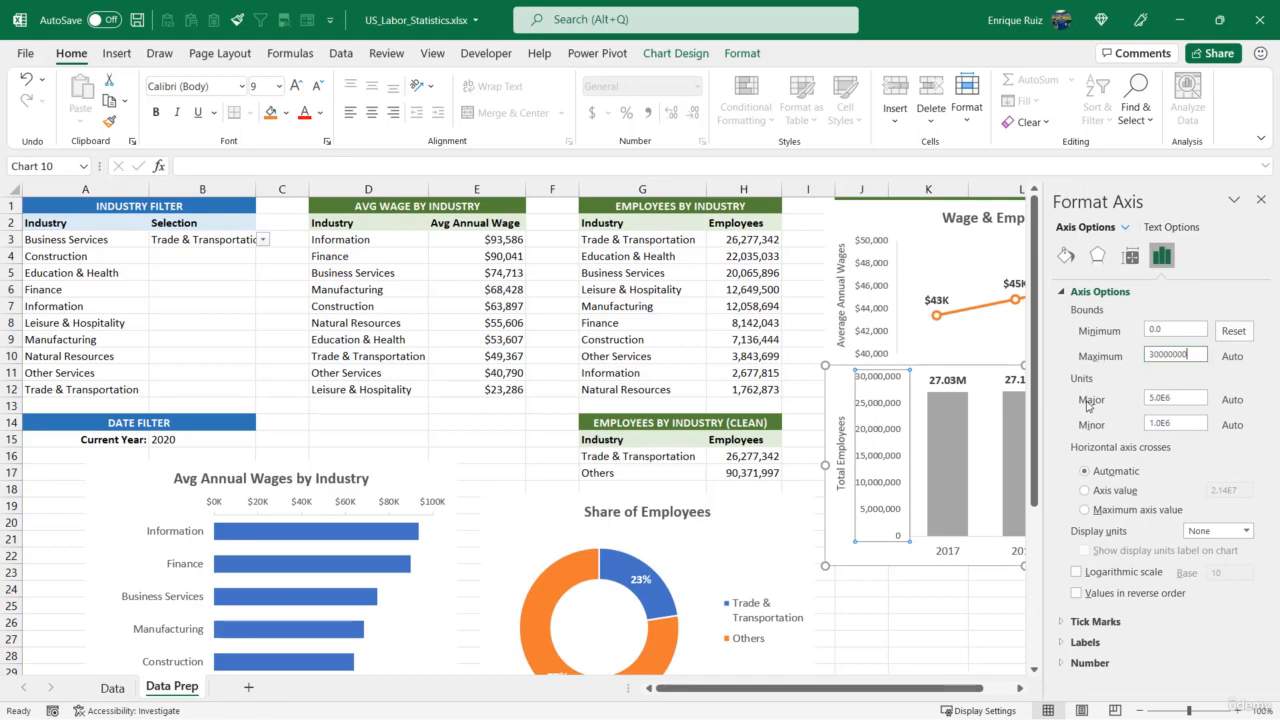
{"action": "key", "text": "Return"}
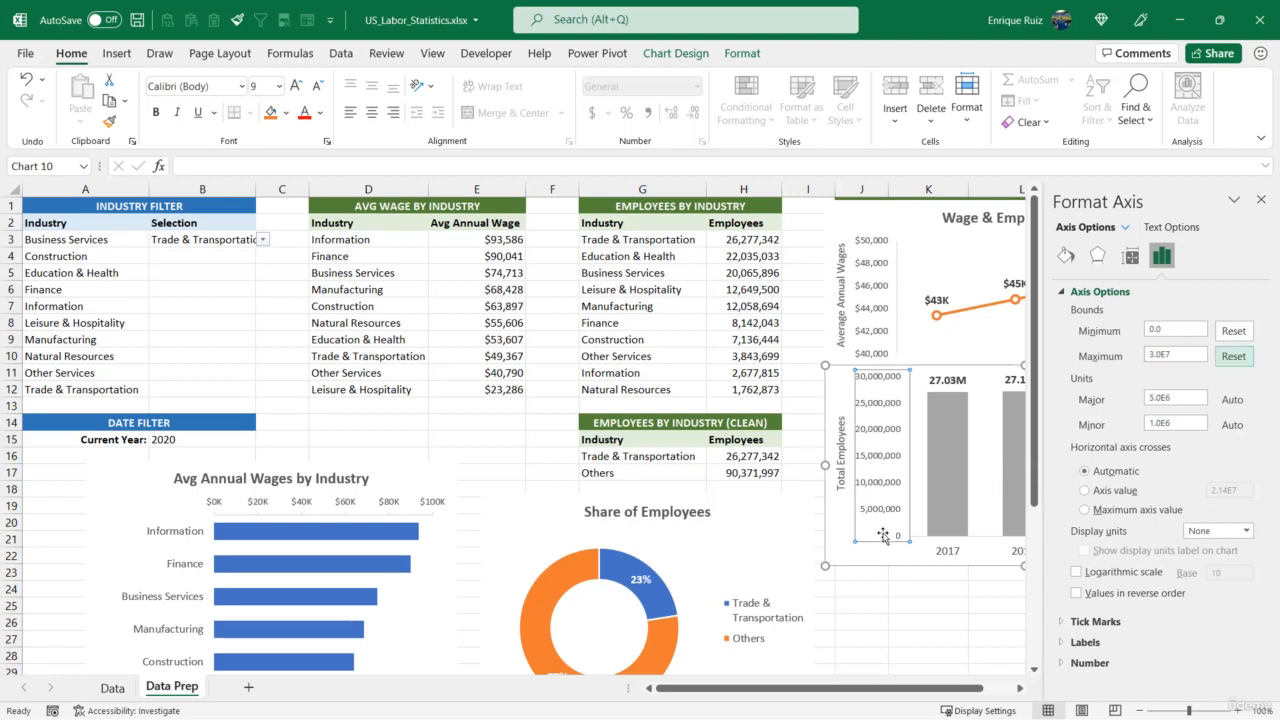
{"action": "left_click", "coordinate": [1263, 201]}
Set the industry filter back to Education & Health and review the dashboard charts
{"action": "left_click", "coordinate": [230, 240]}
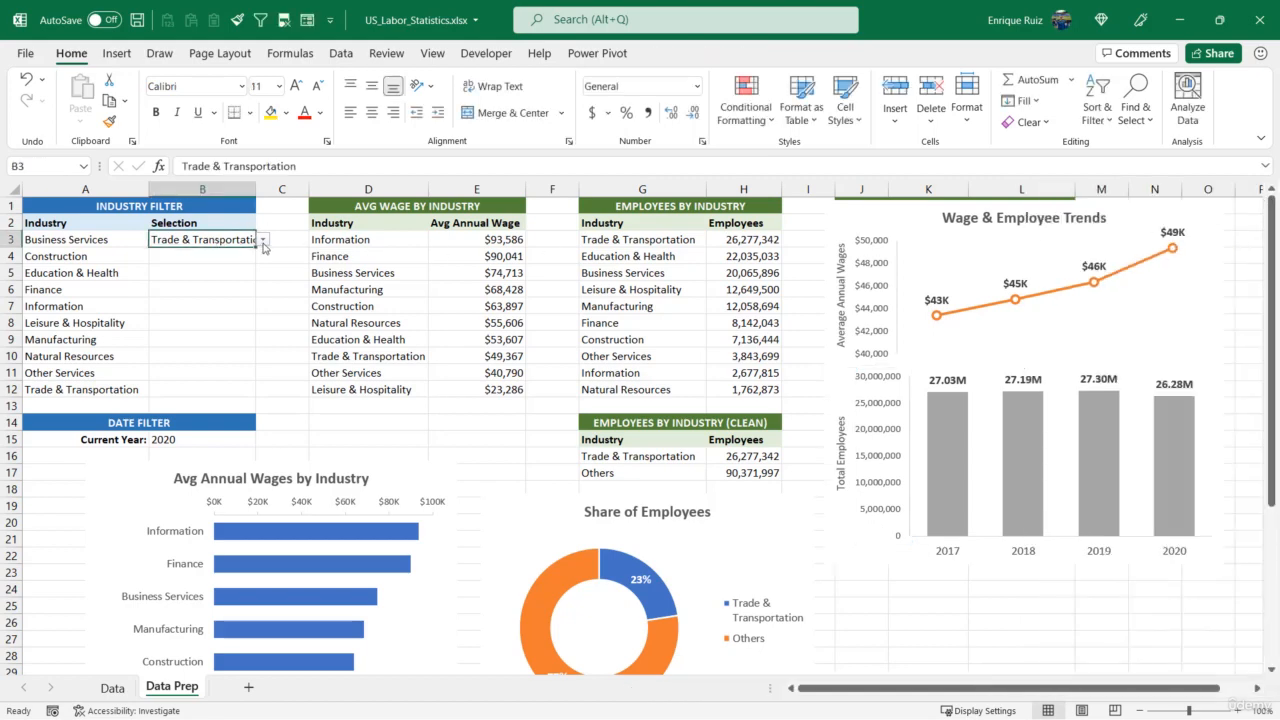
{"action": "left_click", "coordinate": [263, 240]}
{"action": "left_click", "coordinate": [228, 260]}
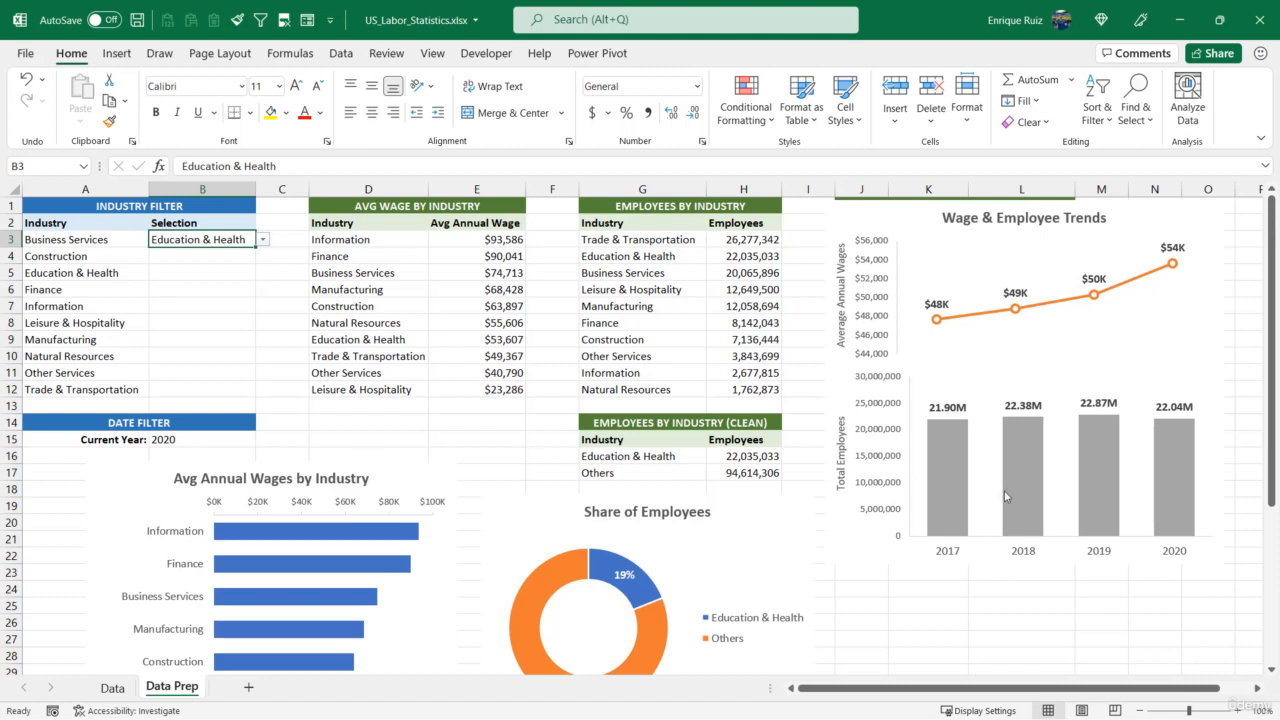
{"action": "mouse_move", "coordinate": [1005, 497]}
{"action": "scroll", "coordinate": [428, 443], "scroll_direction": "down", "scroll_amount": 5}
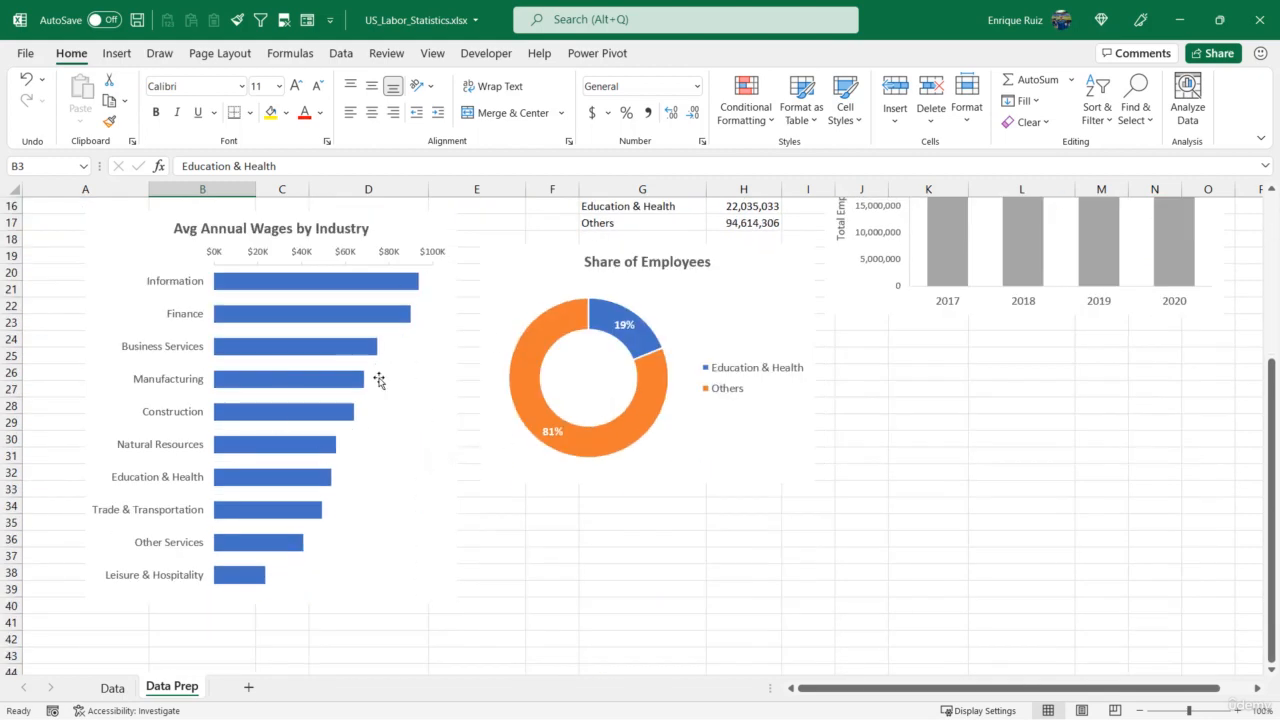
{"action": "scroll", "coordinate": [429, 357], "scroll_direction": "up", "scroll_amount": 5}
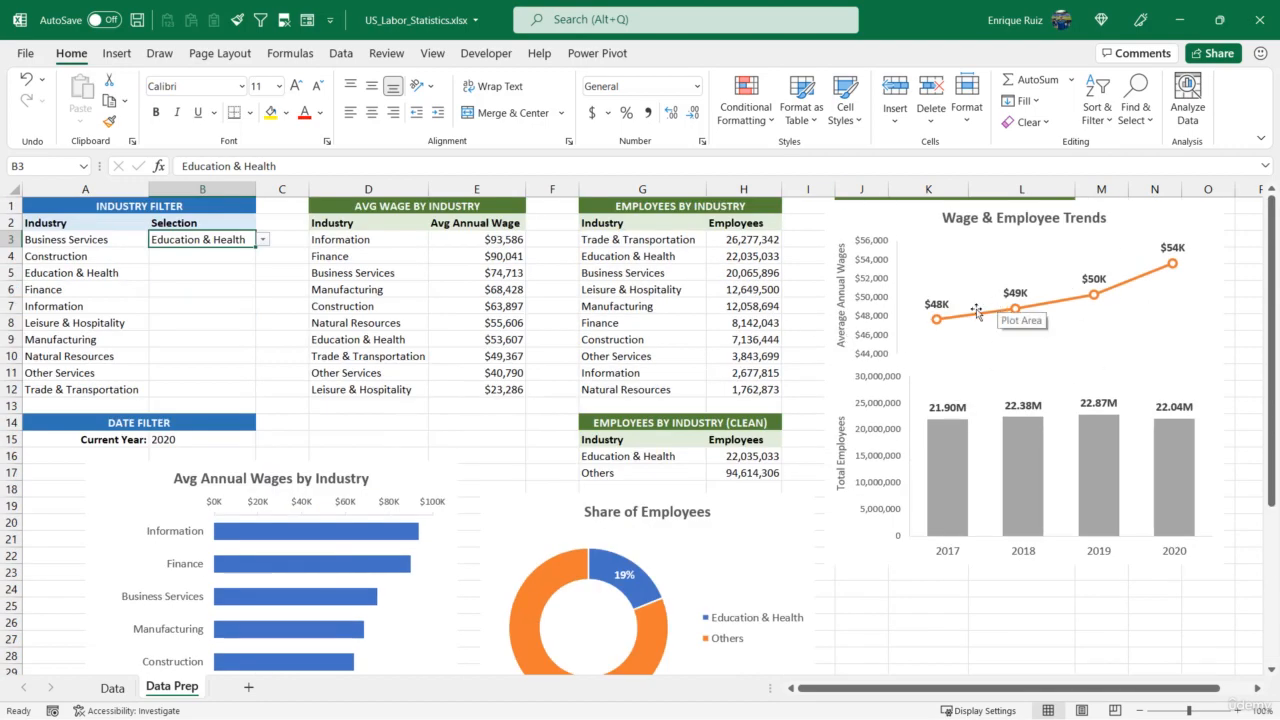
Set the industry filter to Manufacturing
{"action": "left_click", "coordinate": [262, 239]}
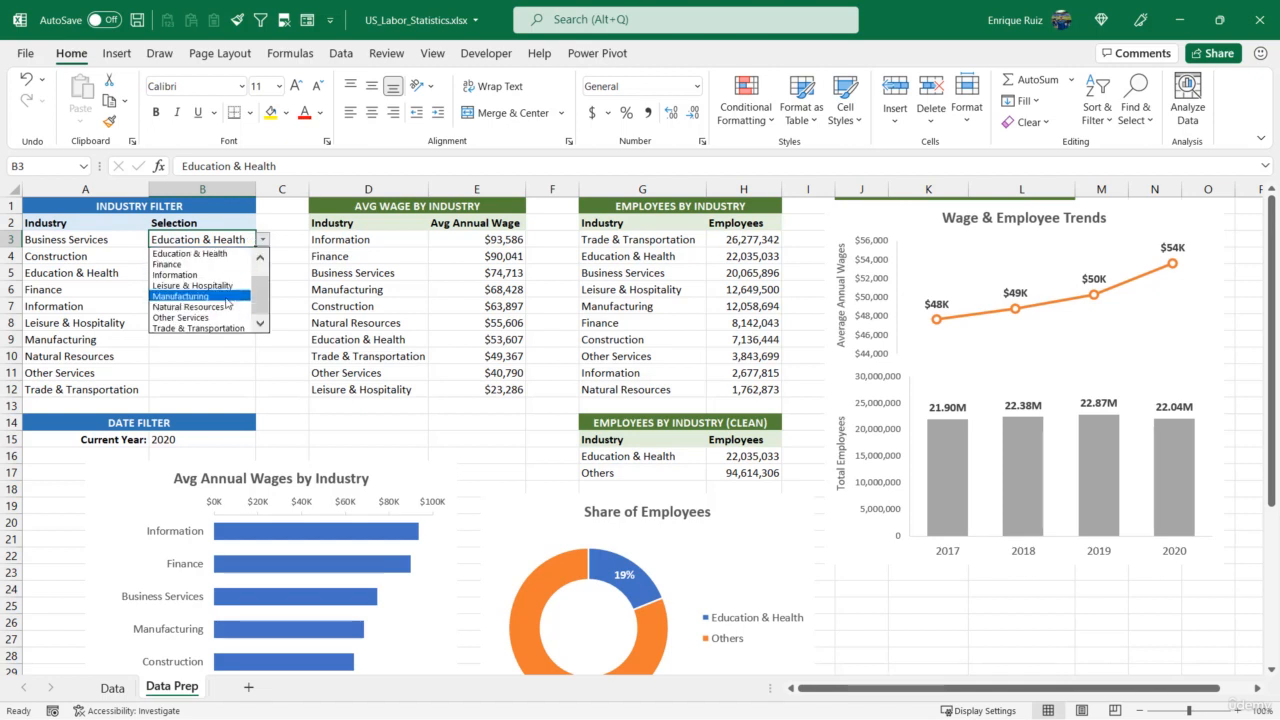
{"action": "left_click", "coordinate": [224, 297]}
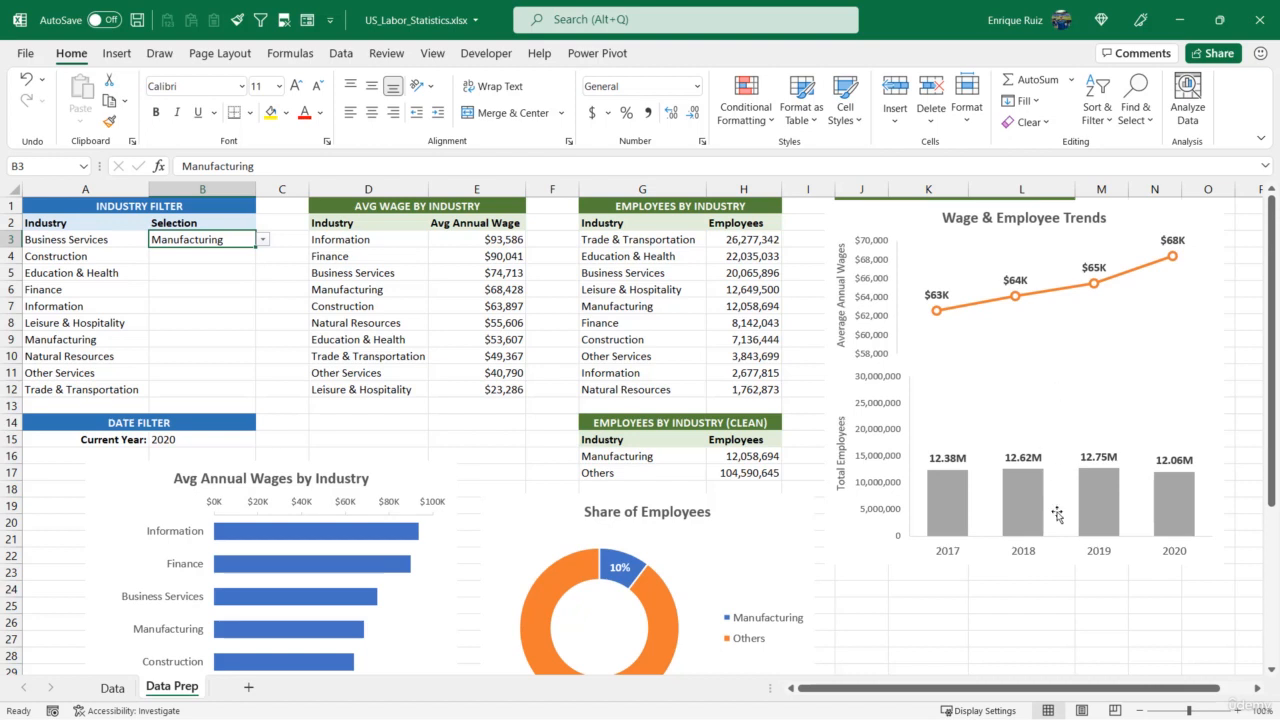
Delete the vertical axis of the average-wage line chart
{"action": "left_click", "coordinate": [881, 284]}
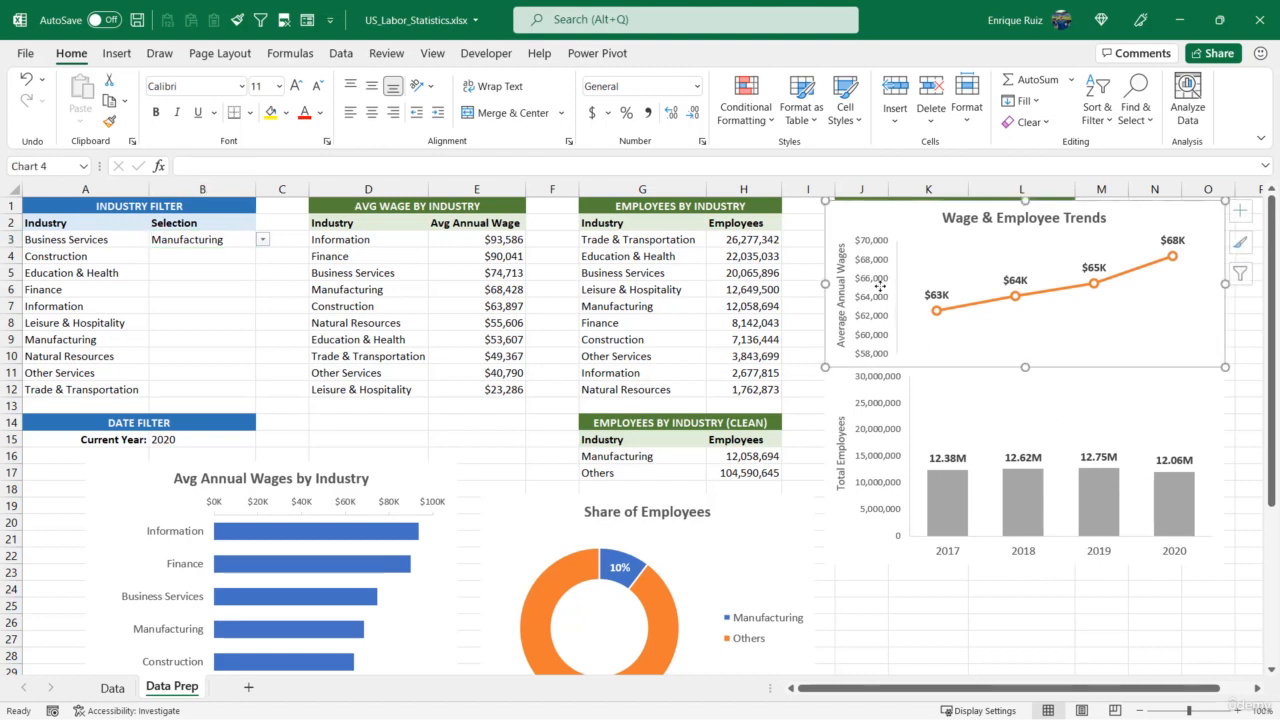
{"action": "key", "text": "Delete"}
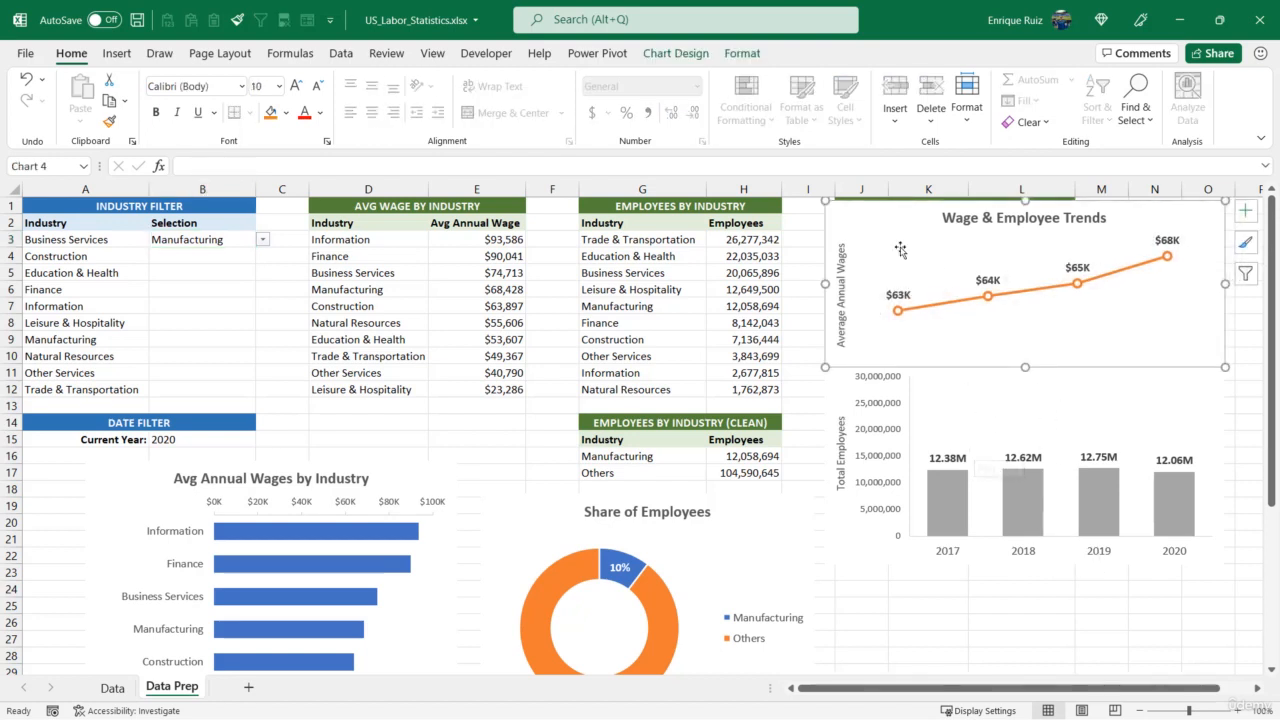
Restore the wage chart's vertical axis and hide its labels by applying the custom number format ;;; to it
{"action": "key", "text": "ctrl+z"}
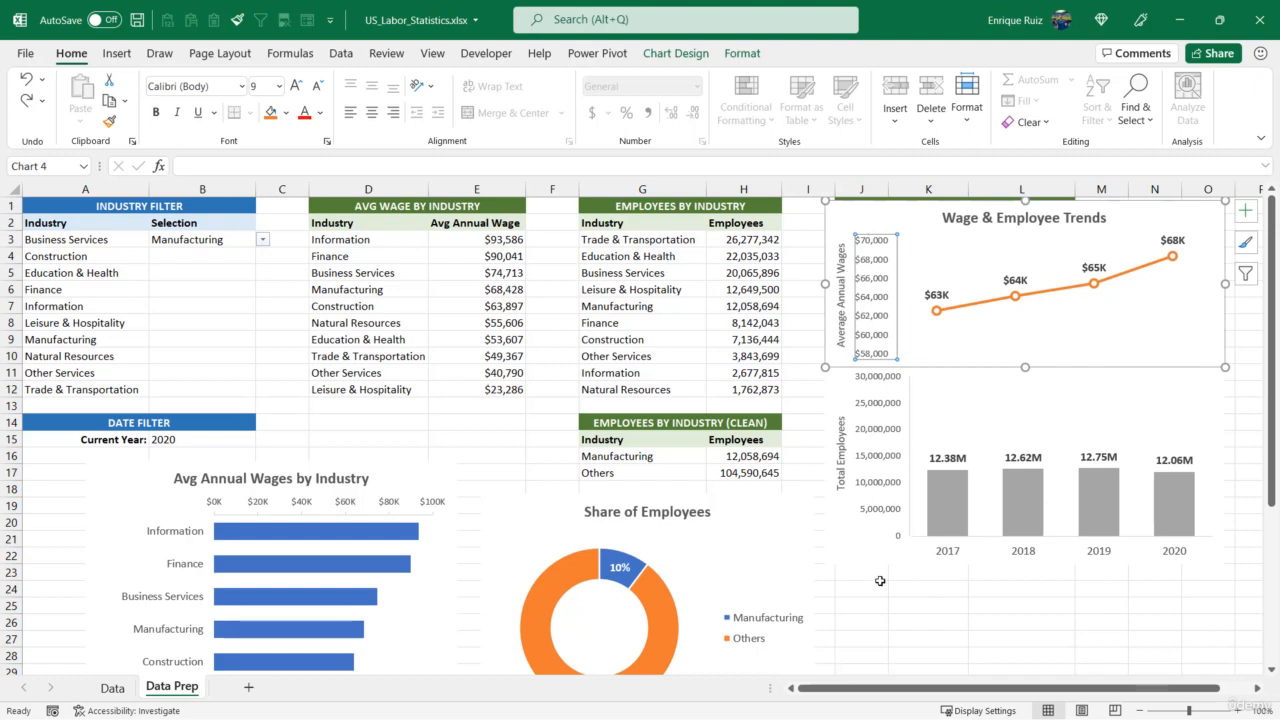
{"action": "right_click", "coordinate": [876, 302]}
{"action": "left_click", "coordinate": [935, 515]}
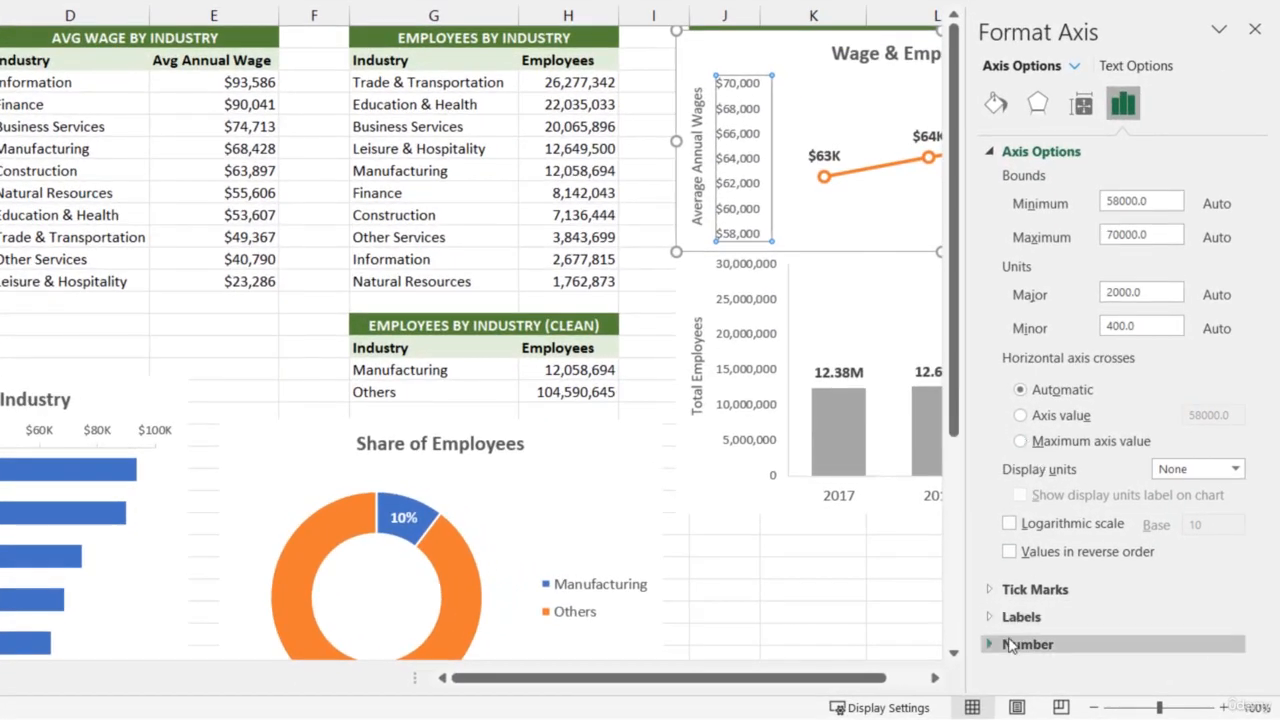
{"action": "left_click", "coordinate": [1030, 650]}
{"action": "left_click", "coordinate": [1200, 382]}
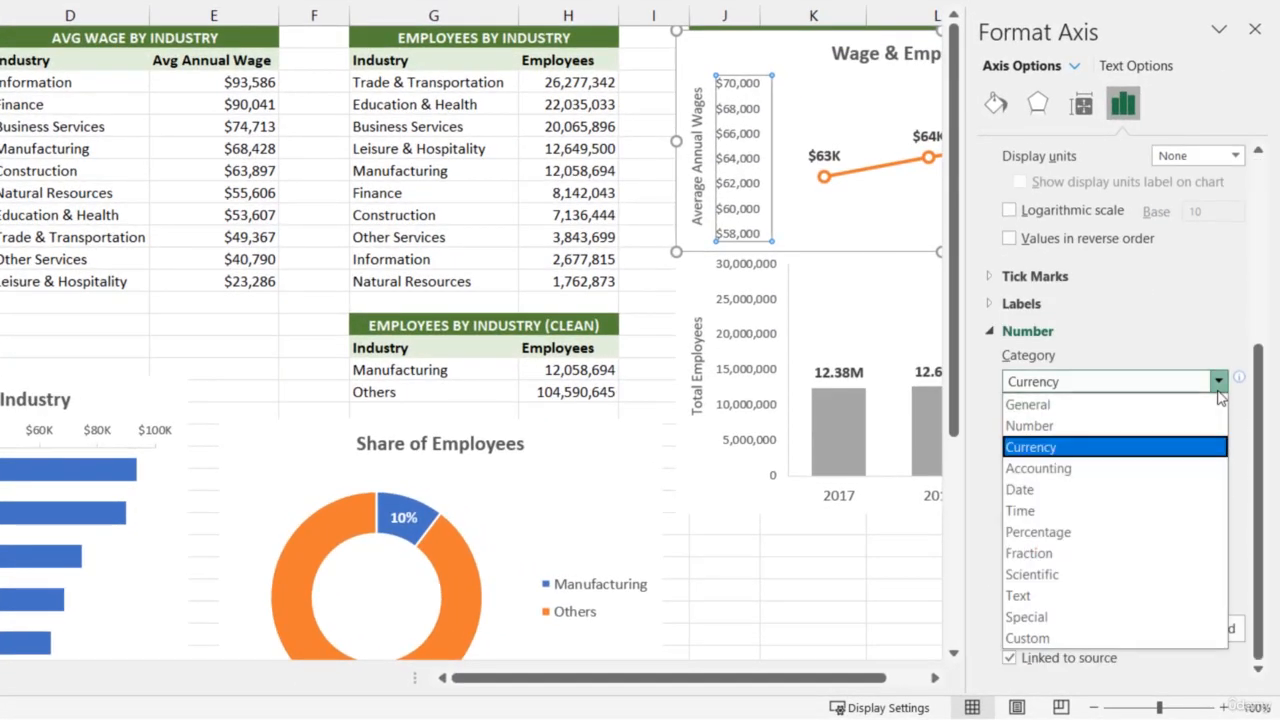
{"action": "left_click", "coordinate": [1072, 618]}
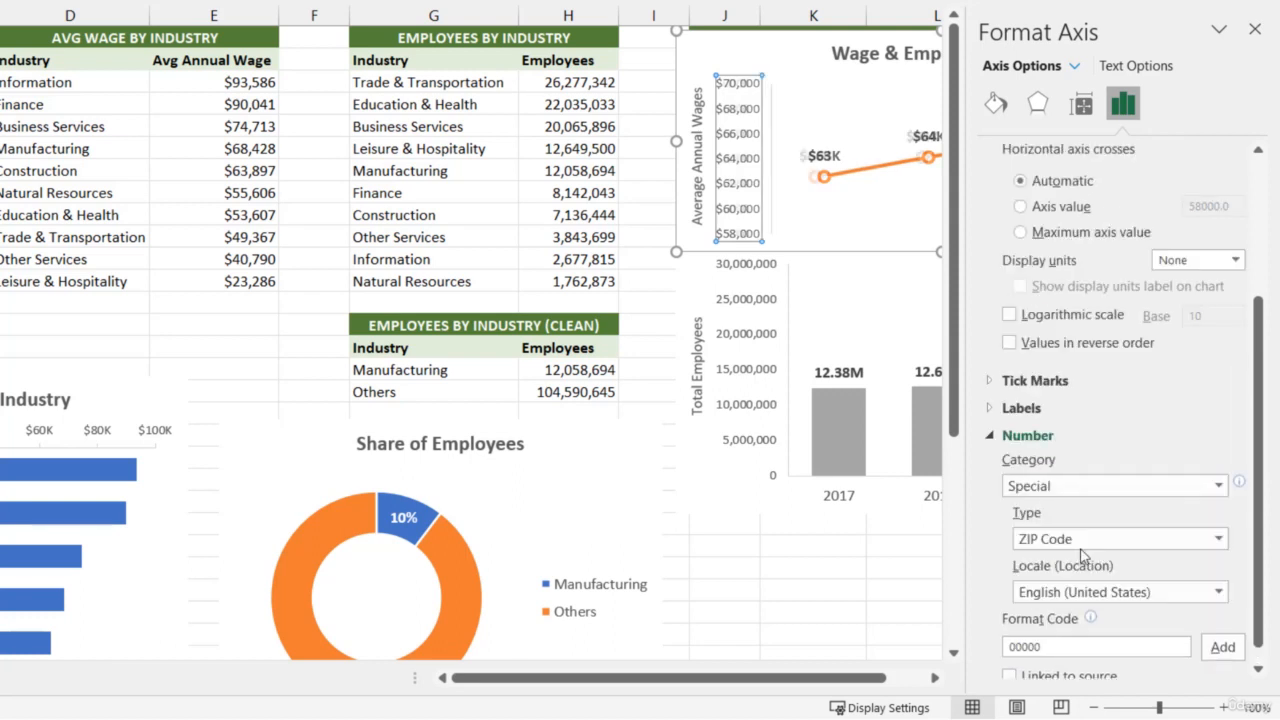
{"action": "left_click", "coordinate": [1190, 487]}
{"action": "left_click", "coordinate": [1035, 463]}
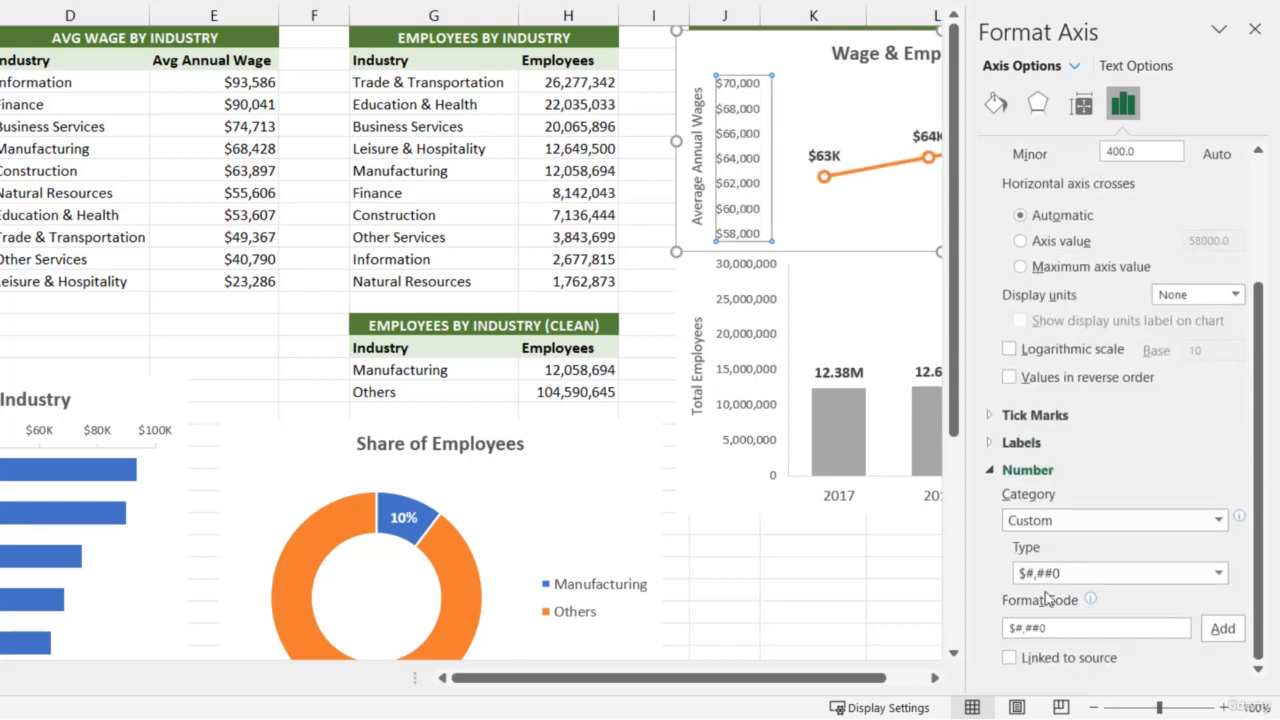
{"action": "left_click", "coordinate": [1055, 624]}
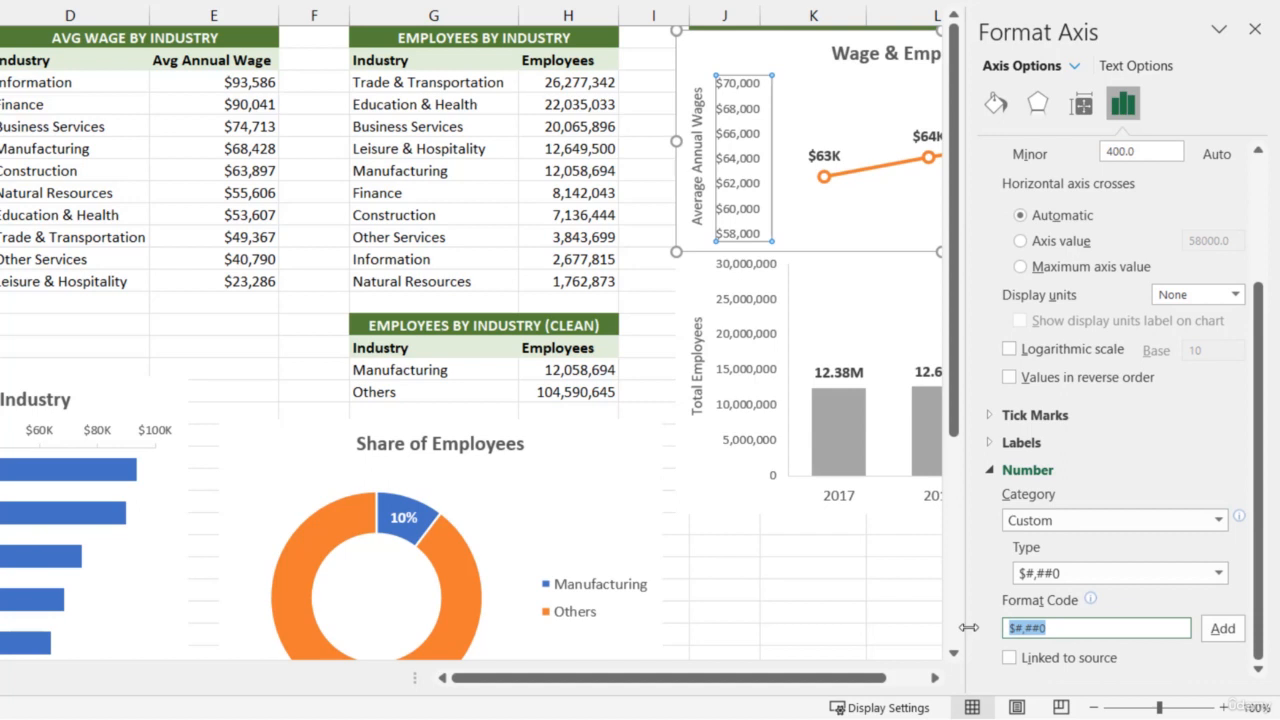
{"action": "key", "text": "BackSpace"}
{"action": "type", "text": ";;;"}
{"action": "left_click", "coordinate": [1220, 628]}
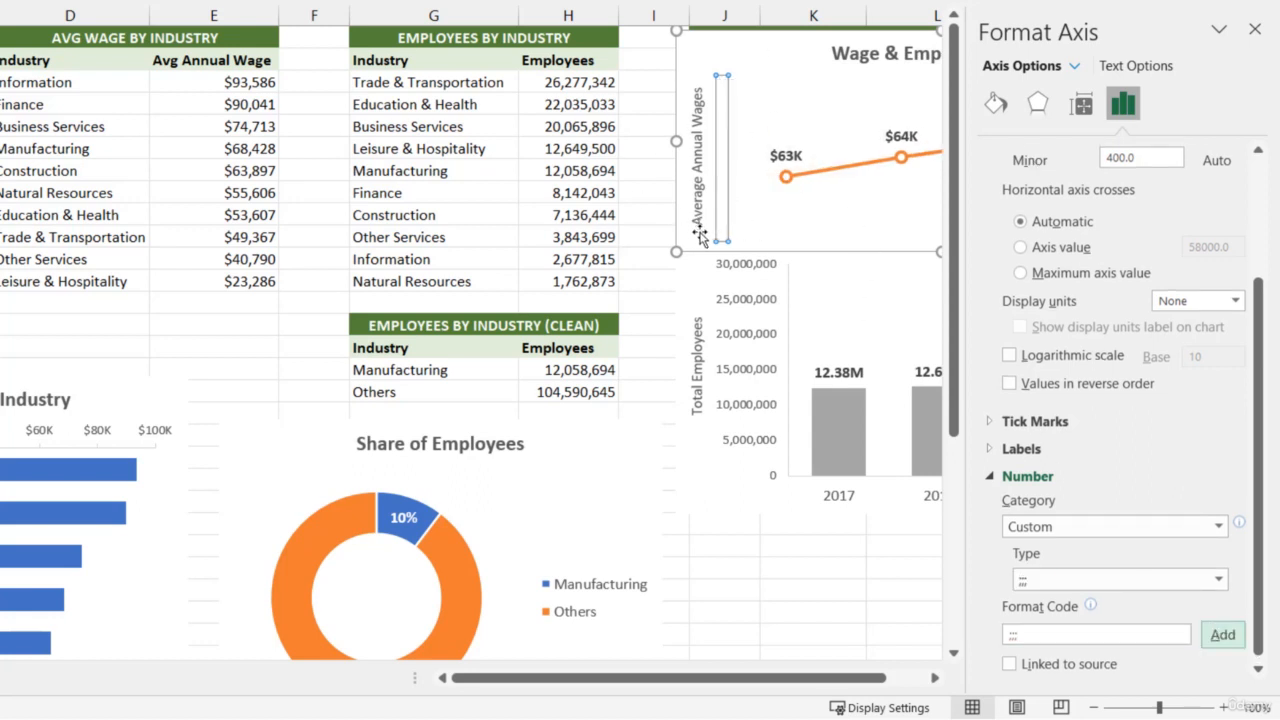
Reselect the wage chart's vertical axis and check its number format settings
{"action": "left_click", "coordinate": [663, 289]}
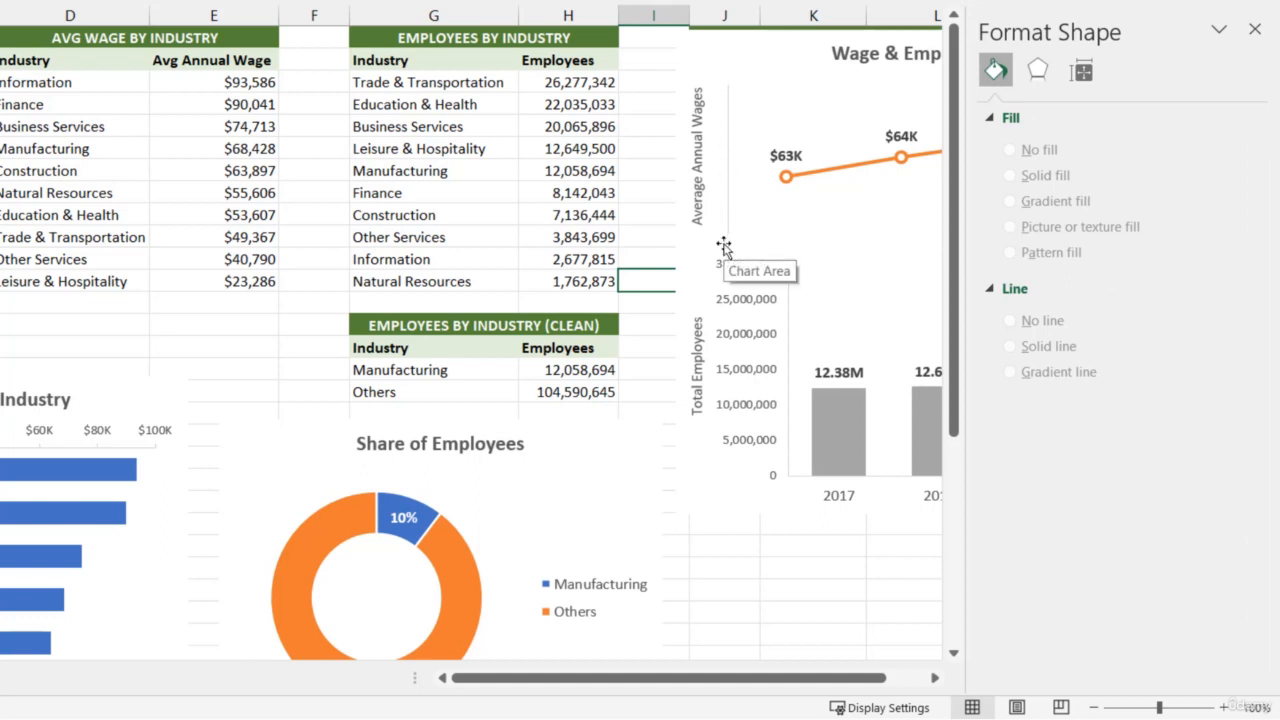
{"action": "left_click", "coordinate": [727, 212]}
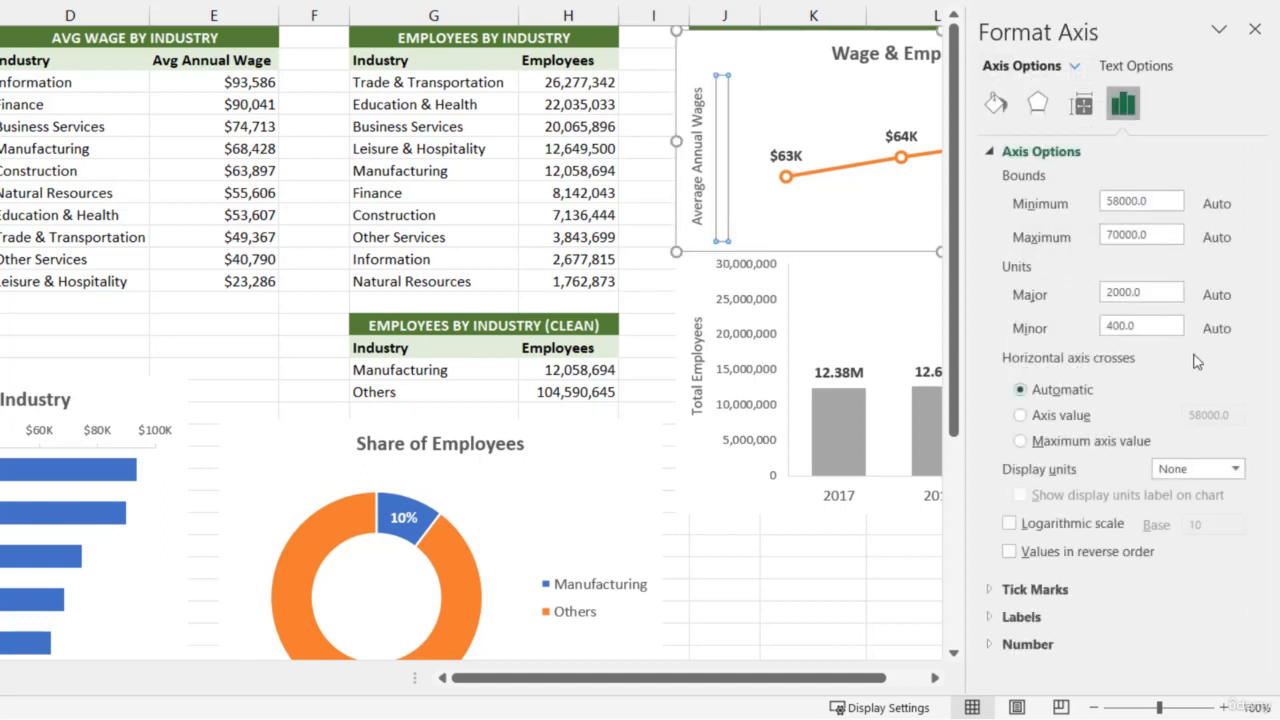
{"action": "left_click", "coordinate": [1008, 648]}
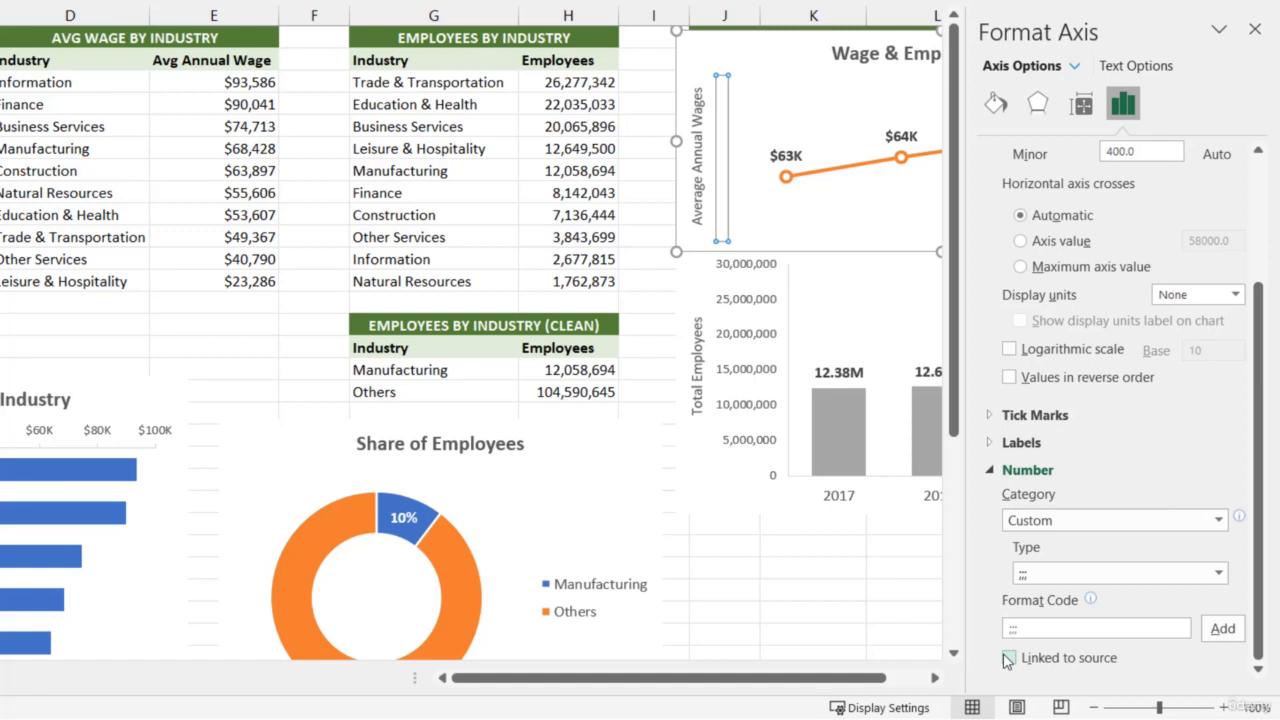
Hide the employees chart's vertical axis labels with the custom number format ;;; and close the formatting pane
{"action": "left_click", "coordinate": [764, 338]}
{"action": "scroll", "coordinate": [1134, 517], "scroll_direction": "down", "scroll_amount": 3}
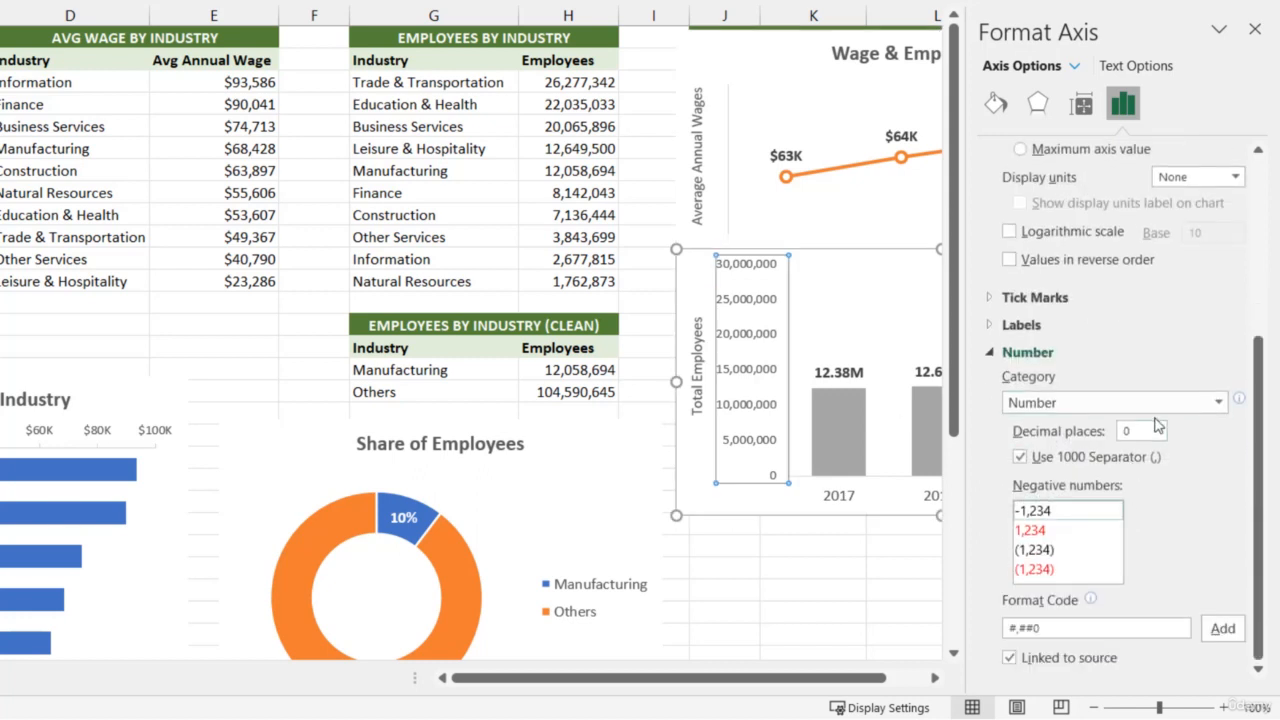
{"action": "left_click", "coordinate": [1150, 403]}
{"action": "left_click", "coordinate": [1080, 659]}
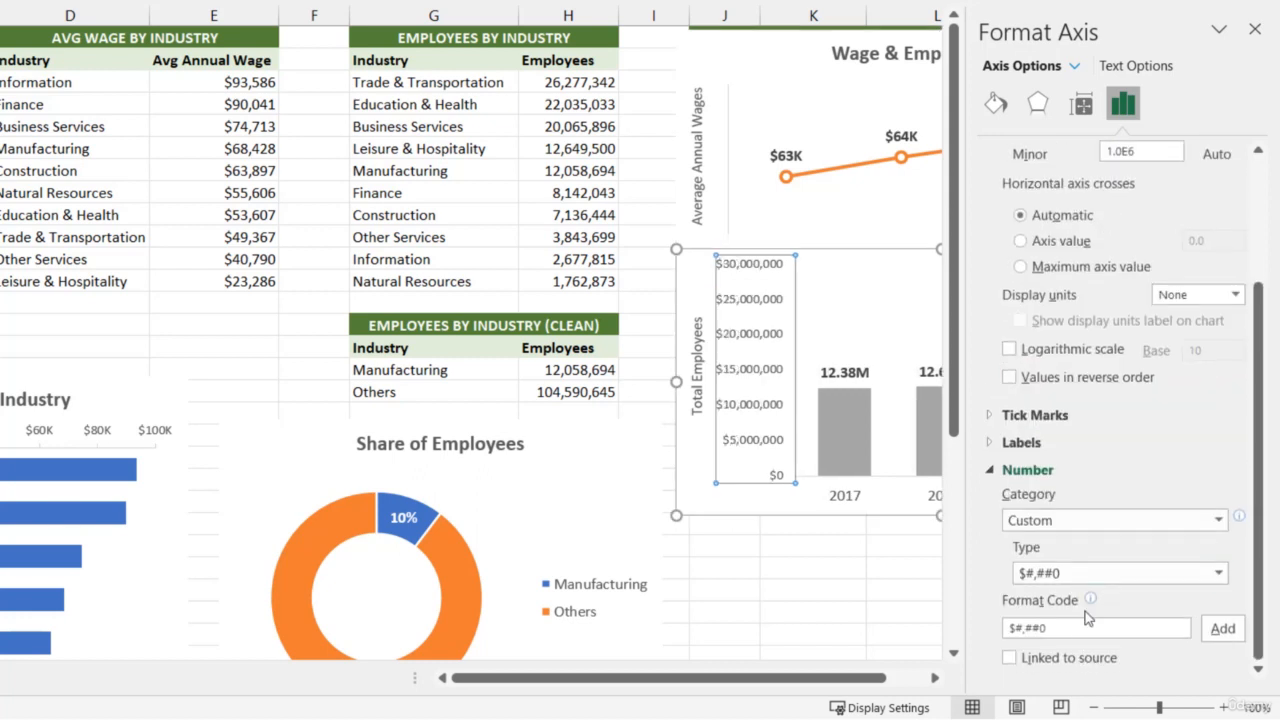
{"action": "left_click_drag", "start_coordinate": [1072, 630], "coordinate": [1006, 632]}
{"action": "type", "text": ";;"}
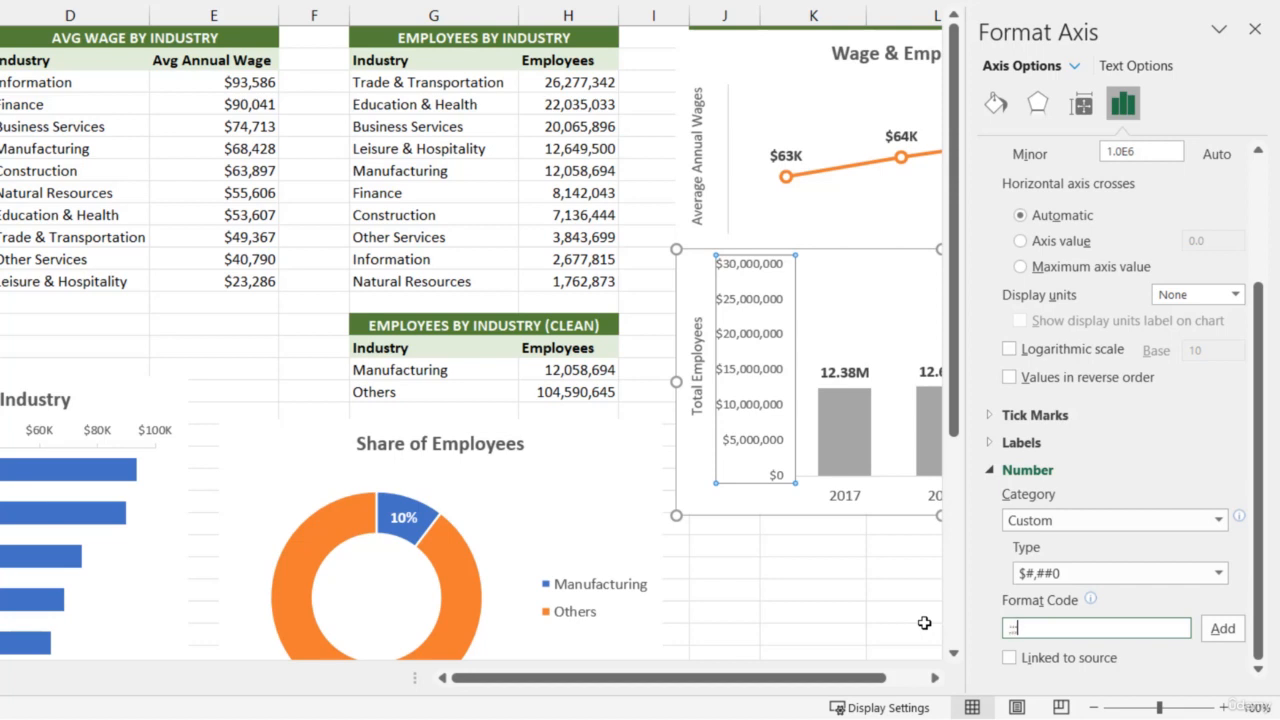
{"action": "type", "text": ";"}
{"action": "left_click", "coordinate": [1222, 630]}
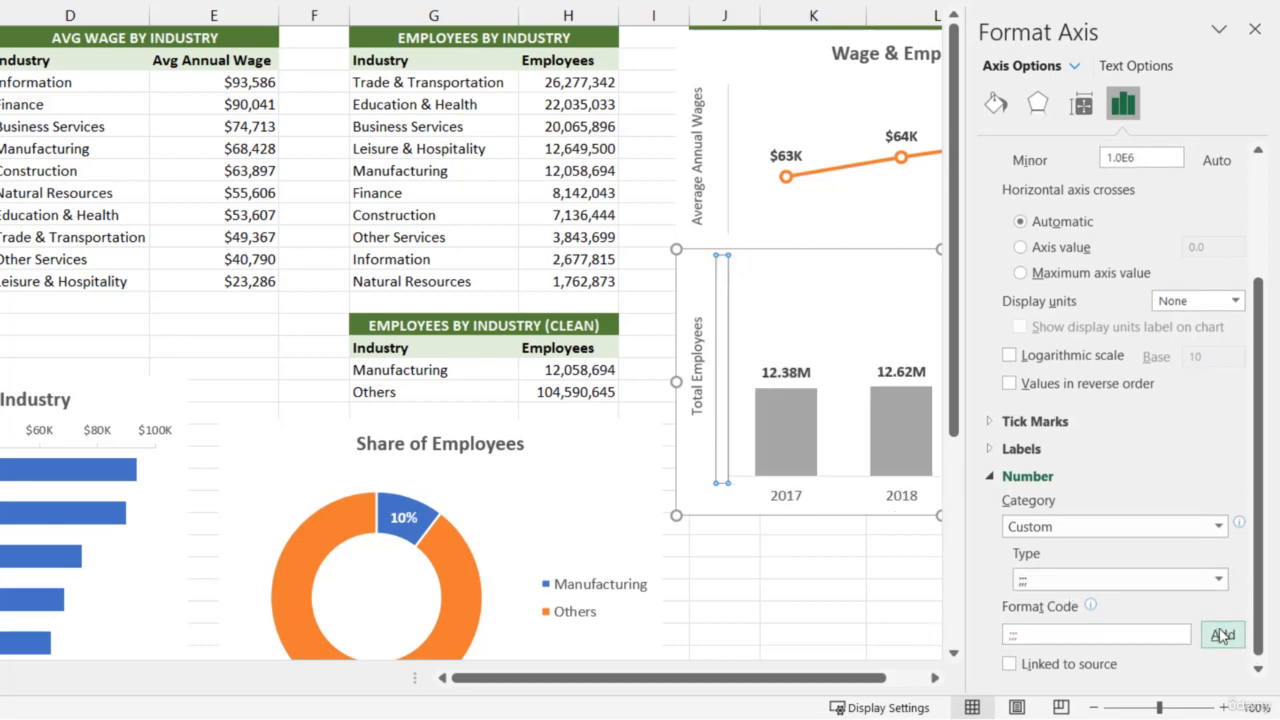
{"action": "left_click", "coordinate": [1254, 29]}
{"action": "left_click", "coordinate": [818, 608]}
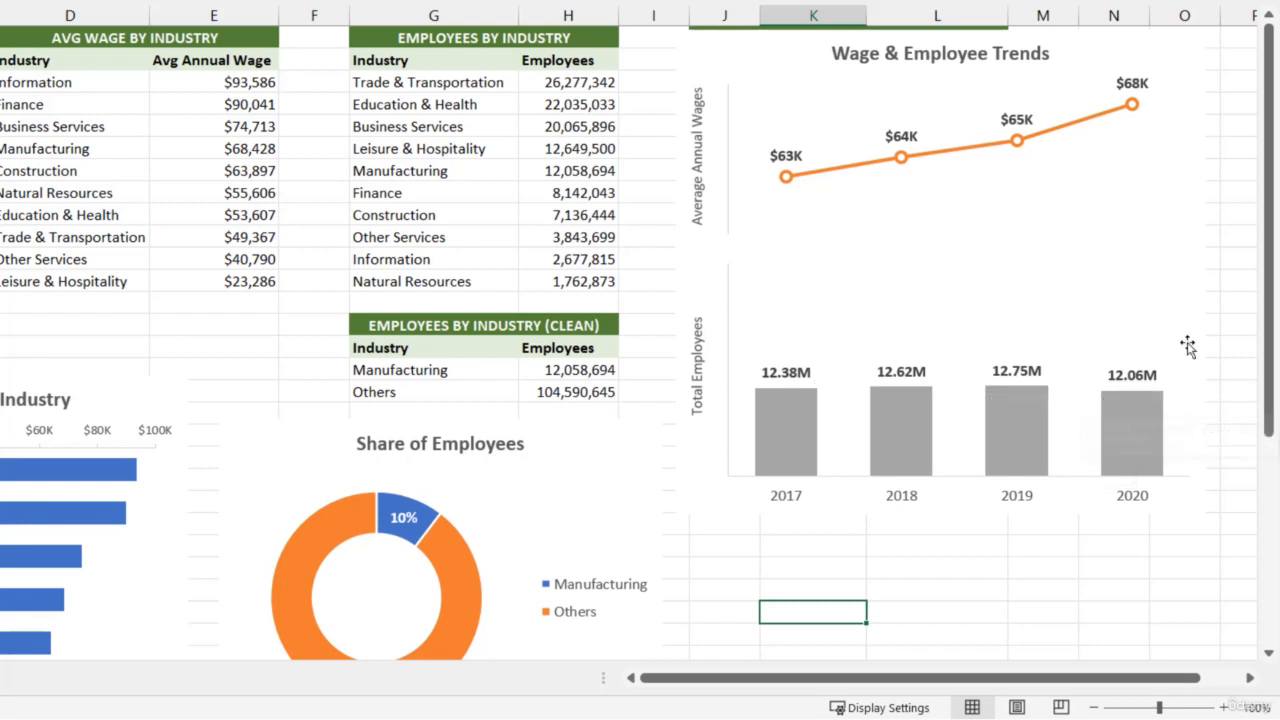
{"action": "mouse_move", "coordinate": [1010, 425]}
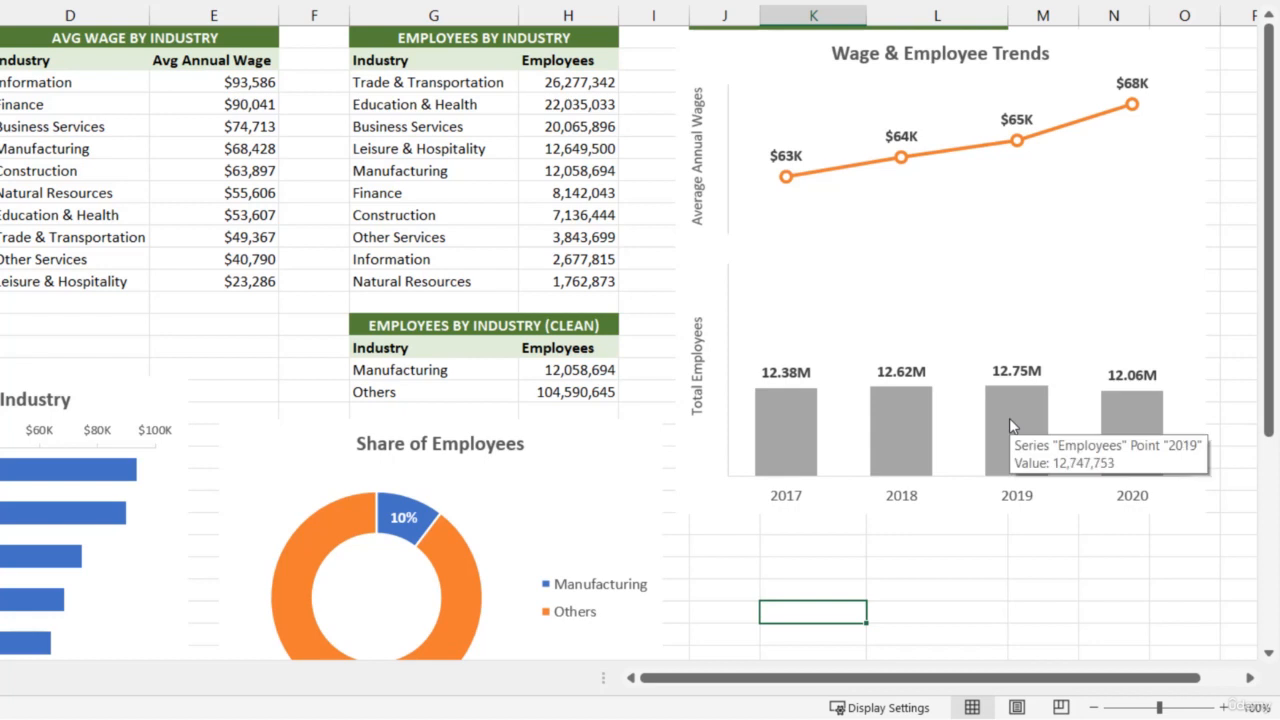